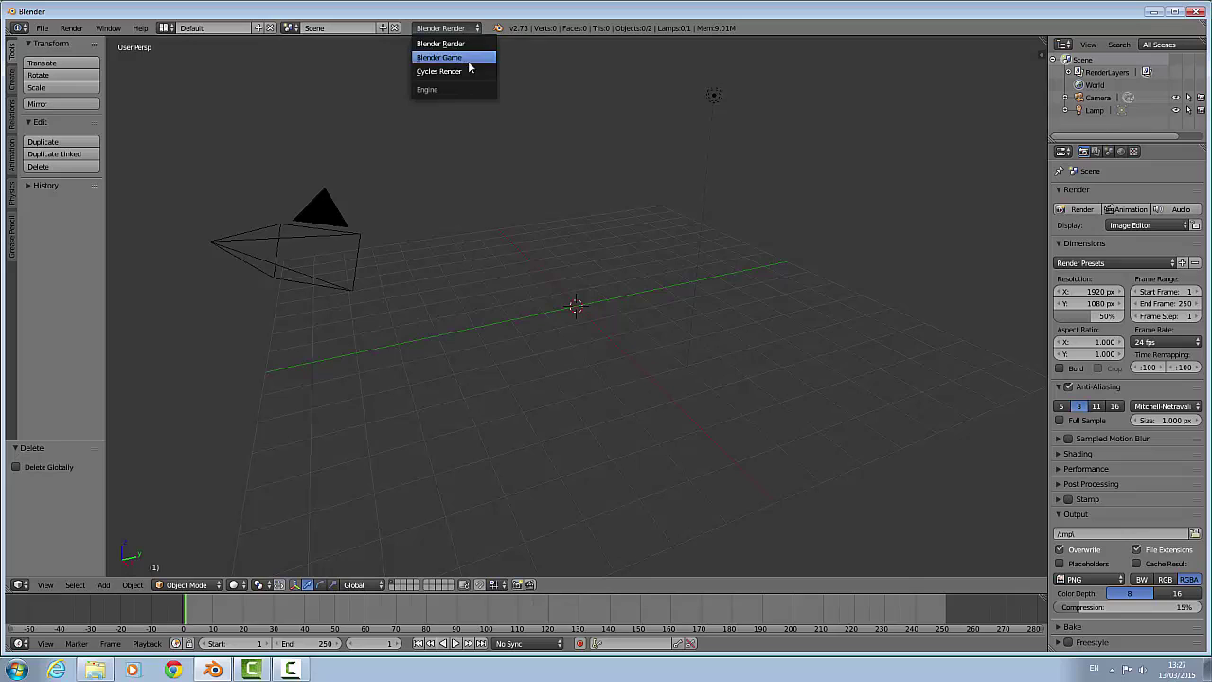
# Step: Set the render engine to Cycles Render and add a mesh plane at the scene origin
pyautogui.click(467, 71)
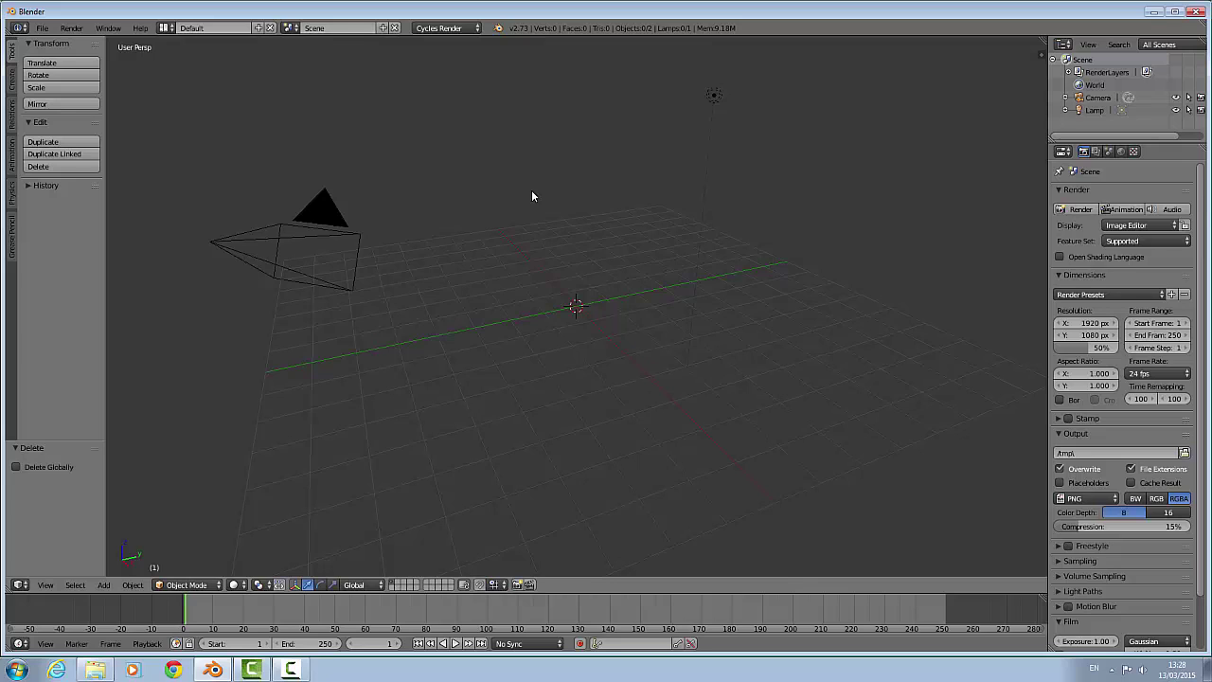
pyautogui.hotkey('shift', 'a')
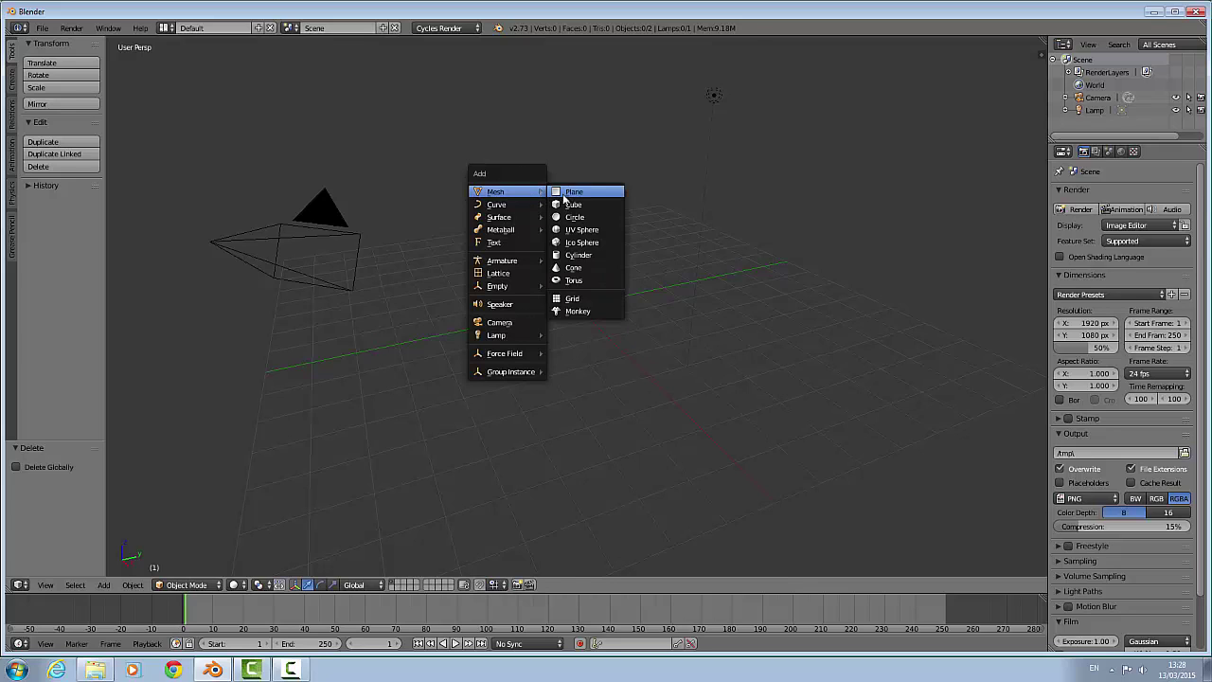
pyautogui.click(569, 193)
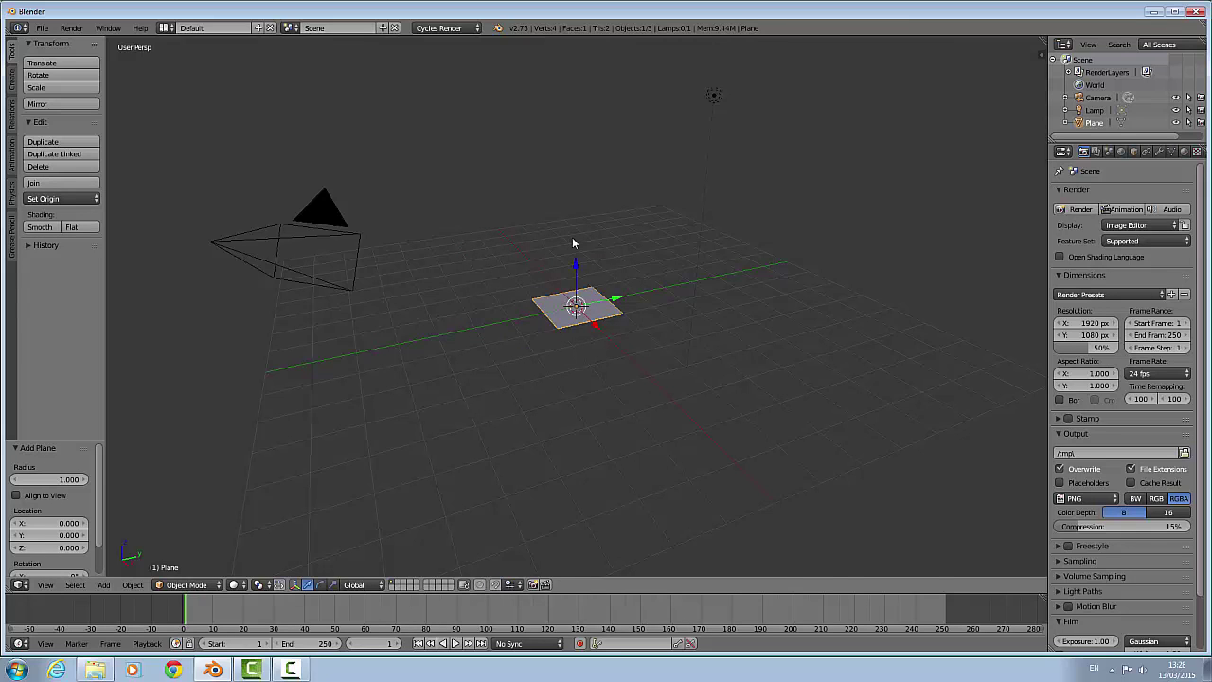
# Step: Stand the plane upright by rotating it 90 degrees about the X axis, working in the front orthographic view
pyautogui.press('KP_1')
pyautogui.press('KP_5')
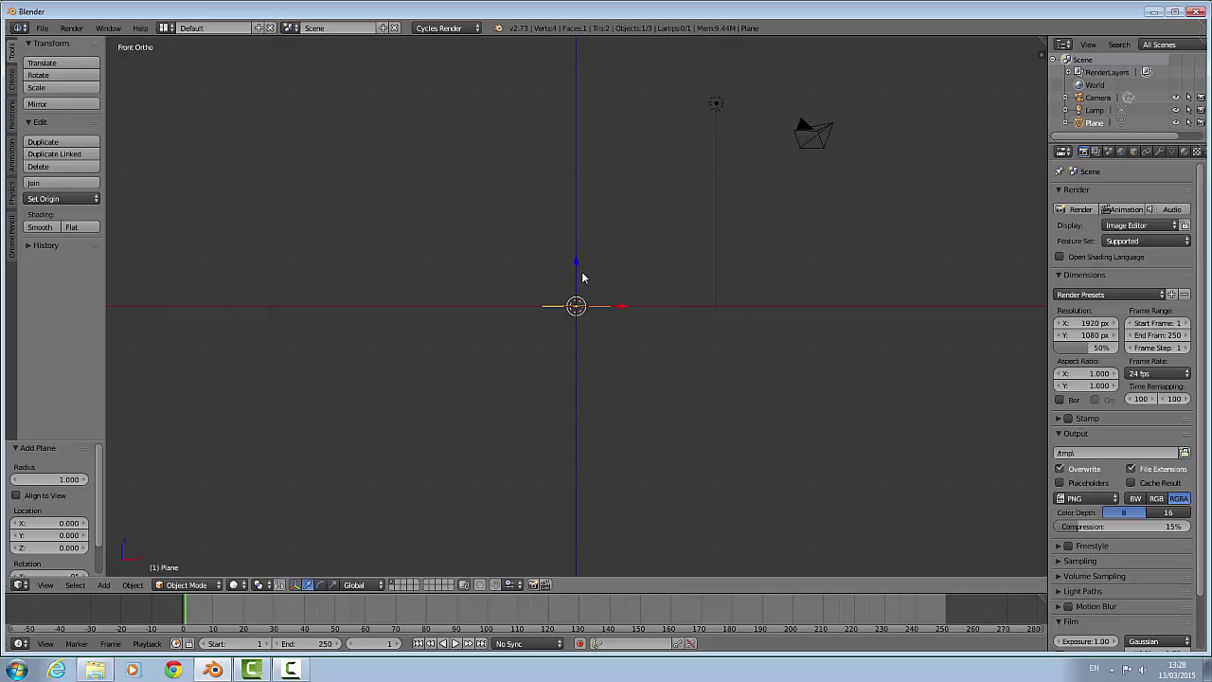
pyautogui.press('r')
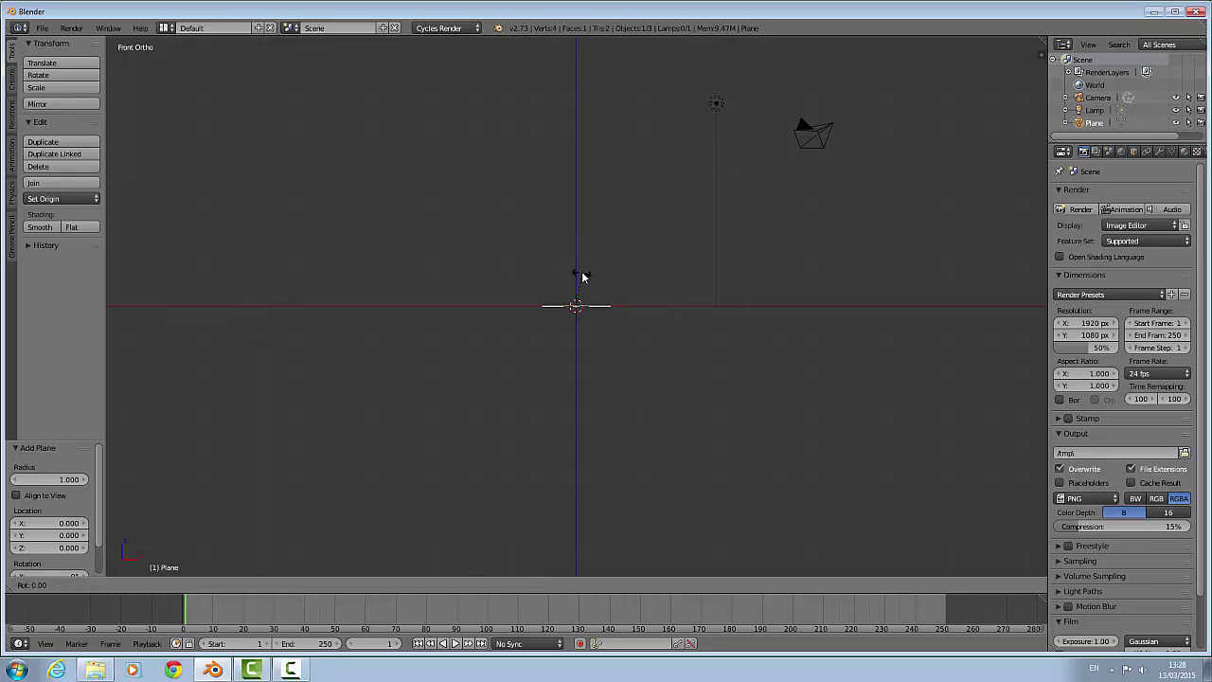
pyautogui.write('x')
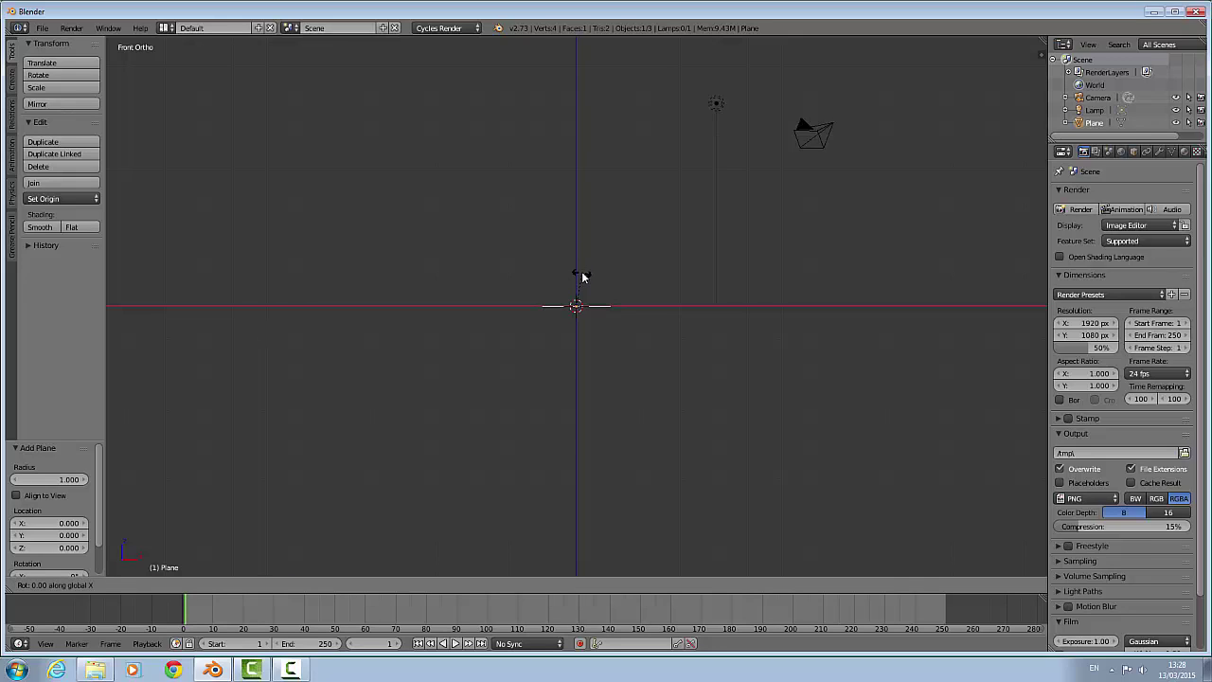
pyautogui.write('90')
pyautogui.press('Return')
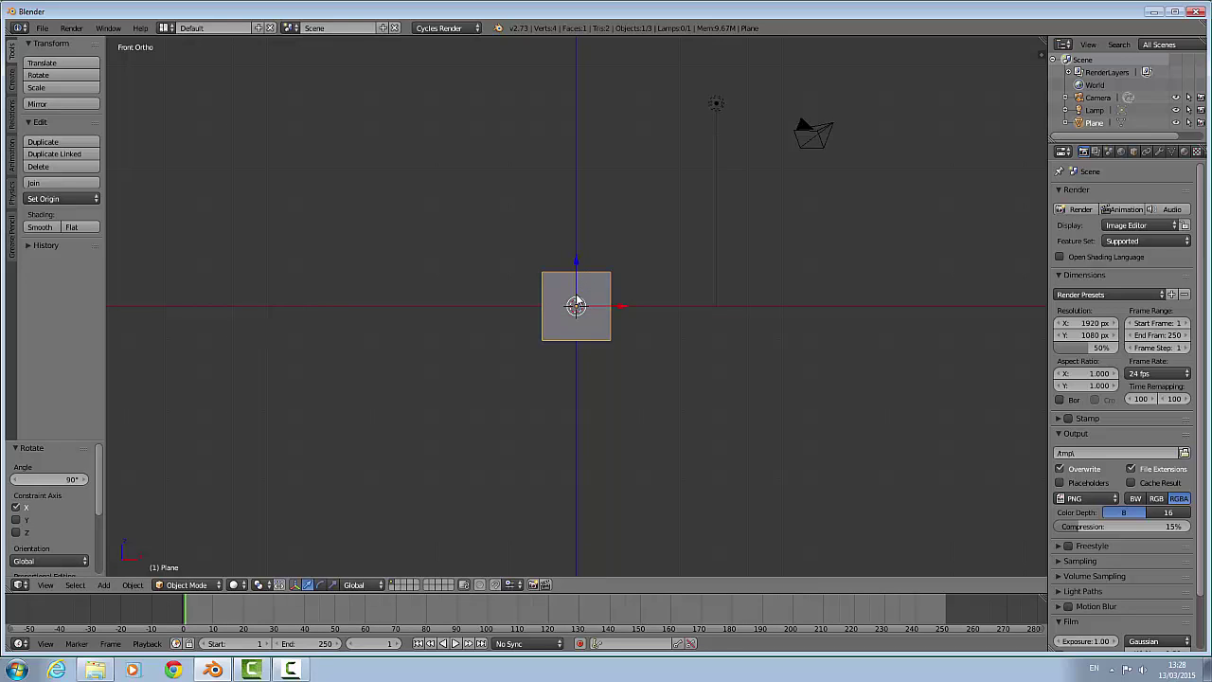
# Step: Narrow the upright plane along the X axis to about 0.389 of its width
pyautogui.press('s')
pyautogui.press('x')
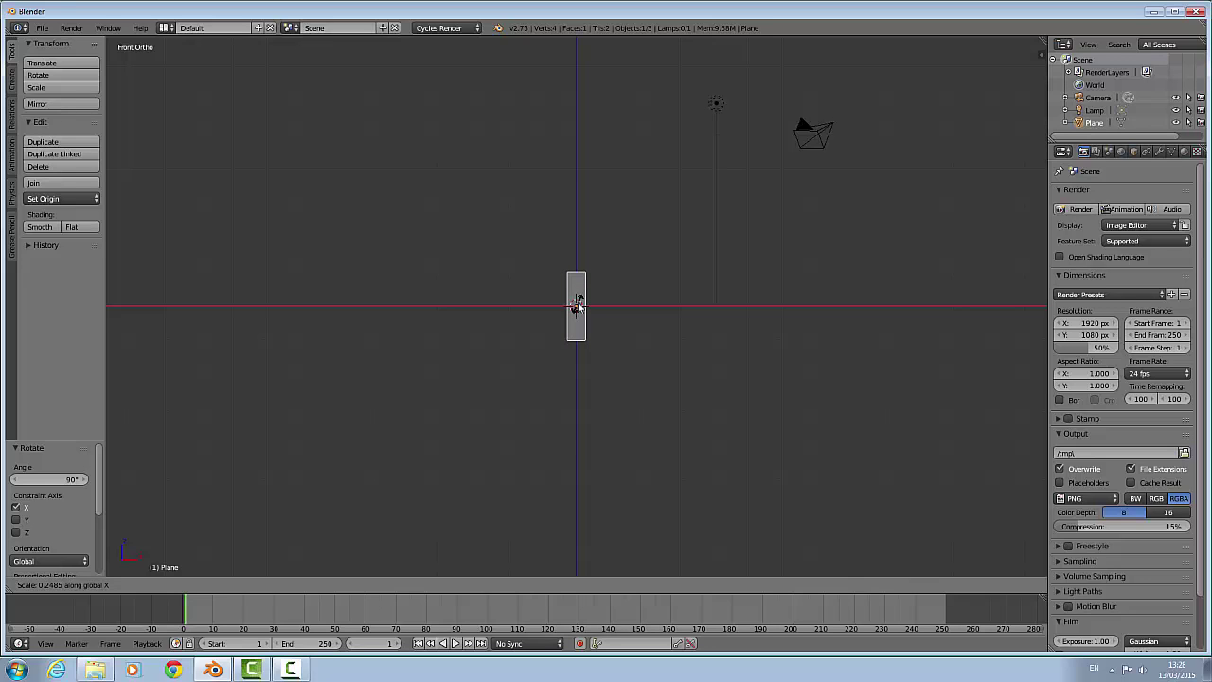
pyautogui.click(576, 303)
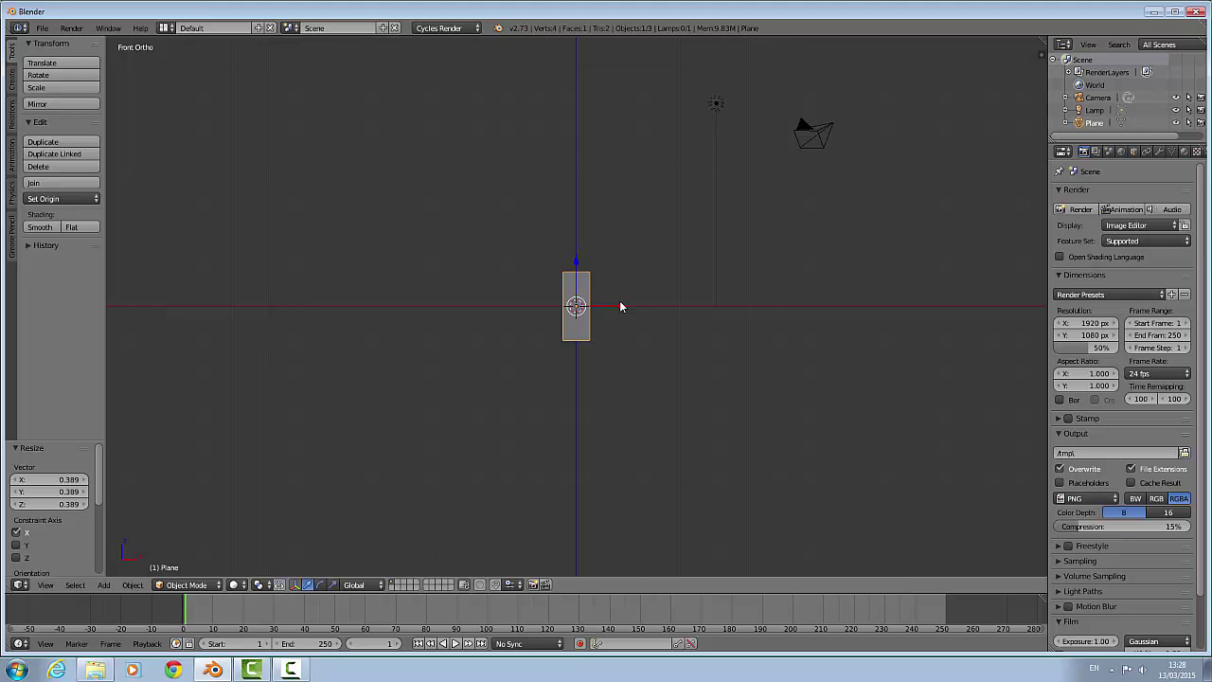
# Step: Enable snapping in Edit Mode and extrude the plane's top edge 2 units straight up
pyautogui.press('Tab')
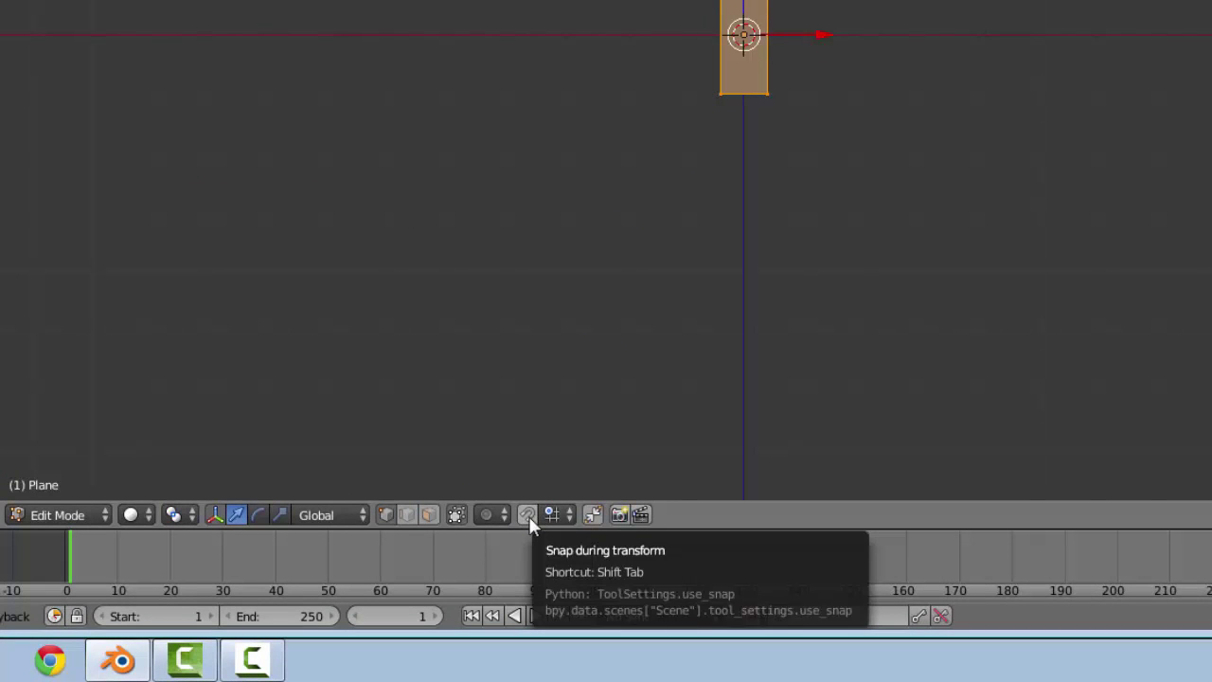
pyautogui.click(527, 516)
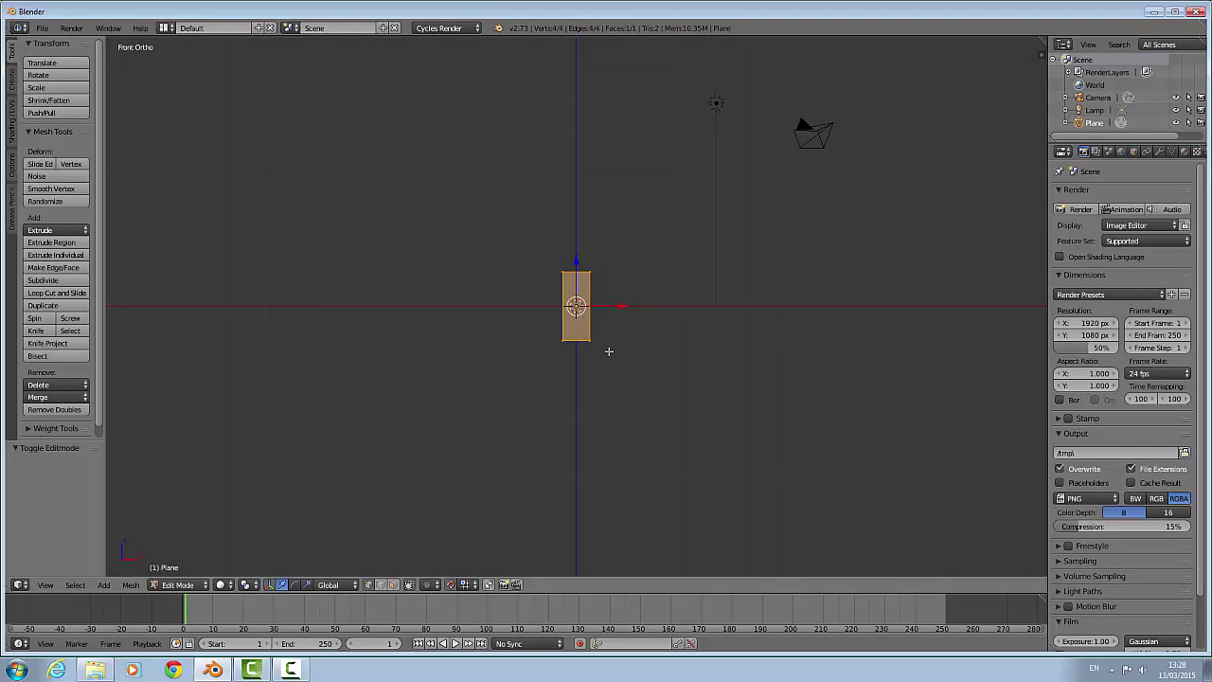
pyautogui.press('a')
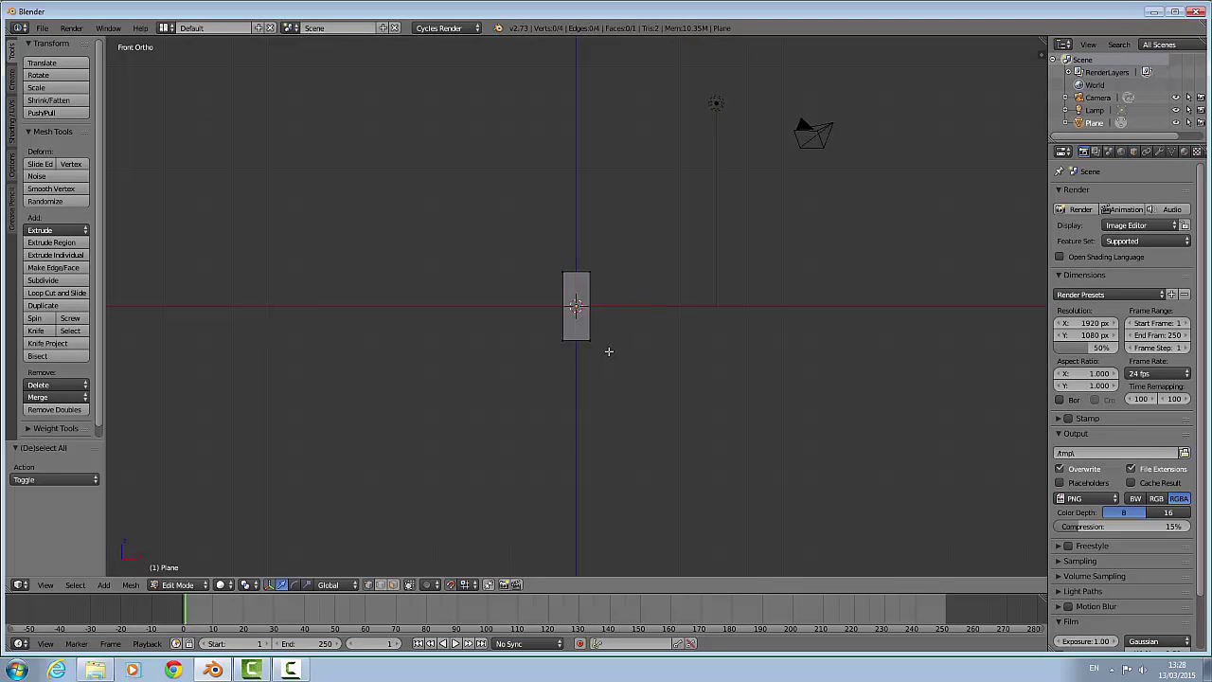
pyautogui.rightClick(587, 273)
pyautogui.keyDown('shift'); pyautogui.rightClick(566, 271); pyautogui.keyUp('shift')
pyautogui.scroll(-4, 568, 273)
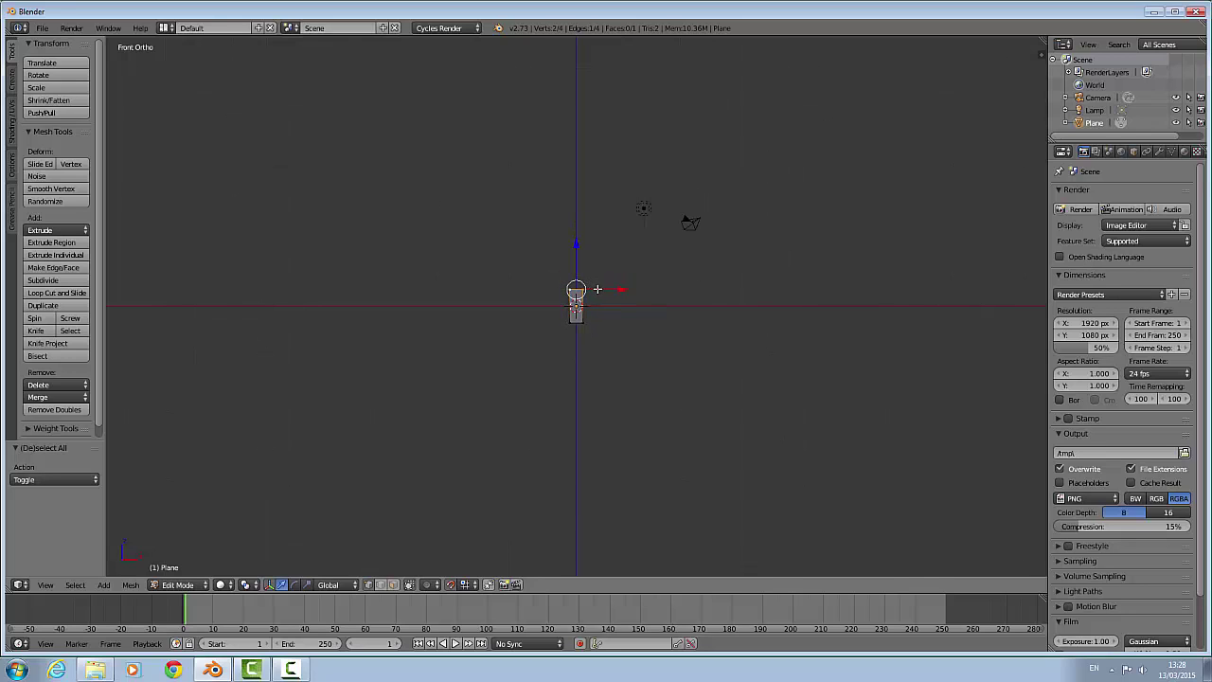
pyautogui.press('e')
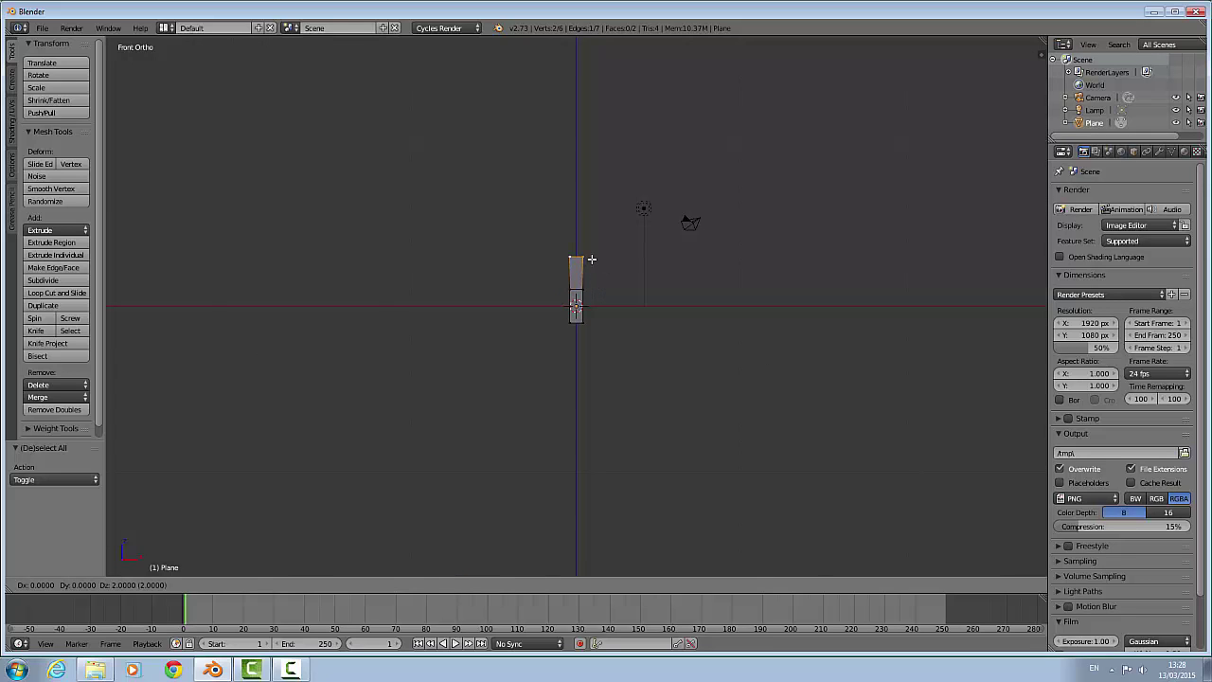
pyautogui.click(592, 258)
# Step: Extrude the top edge upward six more times, 2 units each, to form a tall segmented strip
pyautogui.press('e')
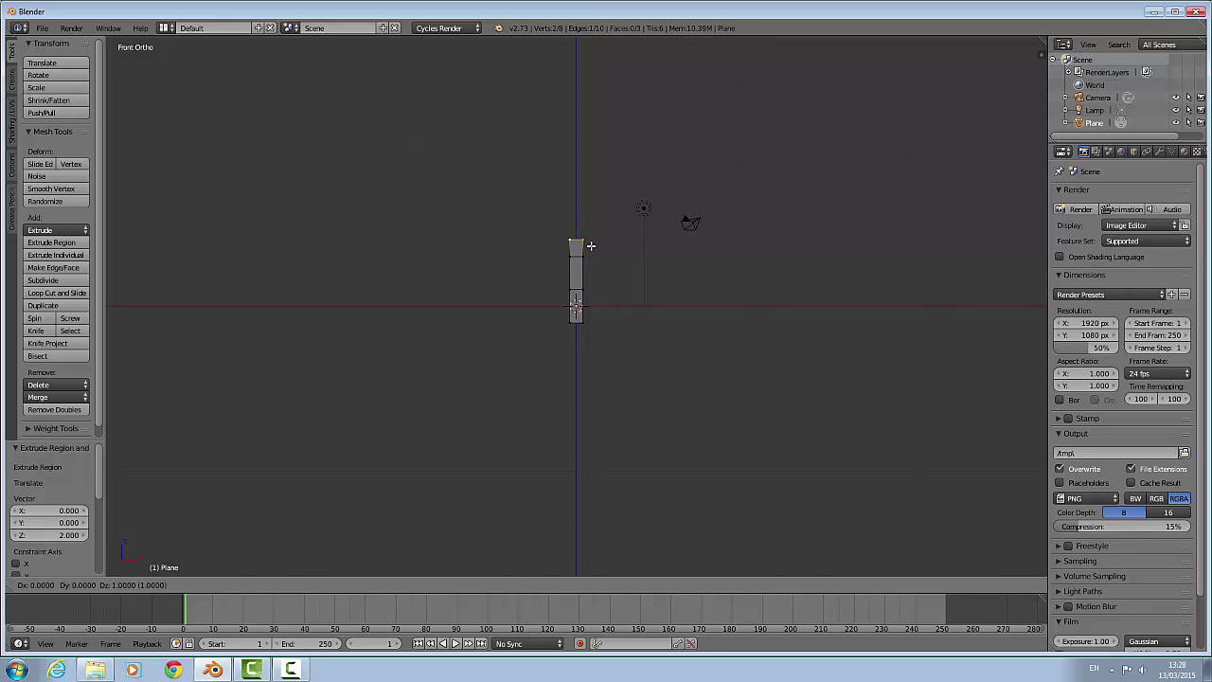
pyautogui.click(590, 229)
pyautogui.scroll(-2, 589, 229)
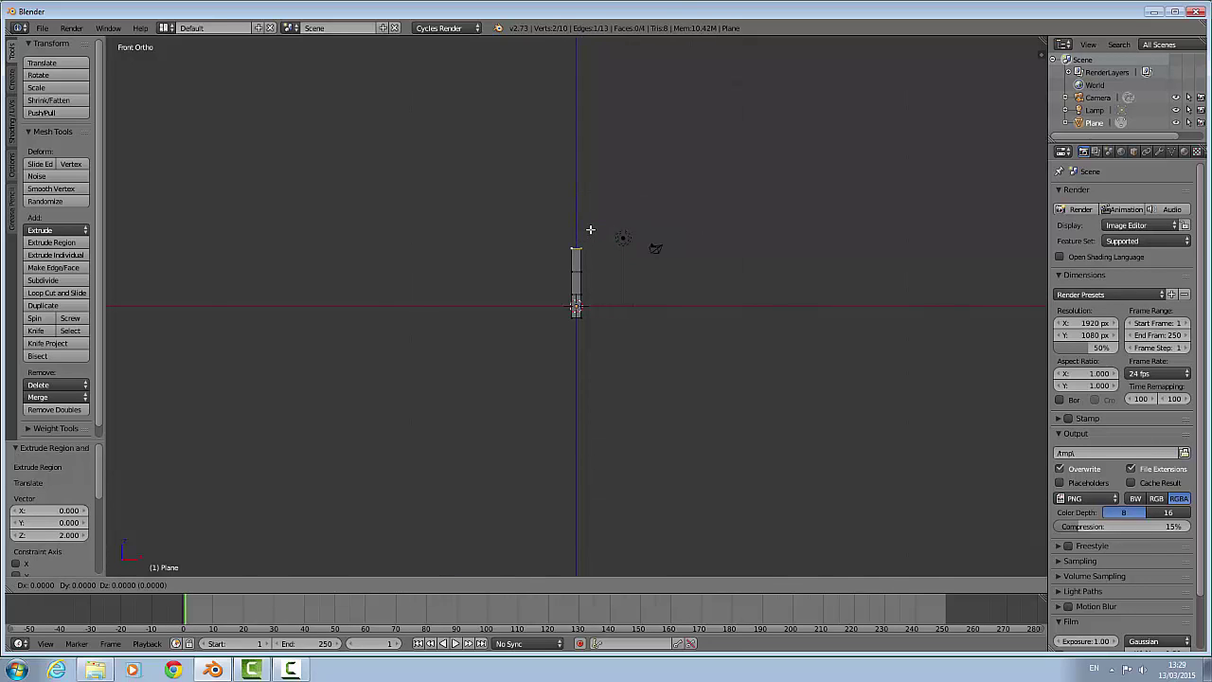
pyautogui.press('e')
pyautogui.click(585, 210)
pyautogui.press('e')
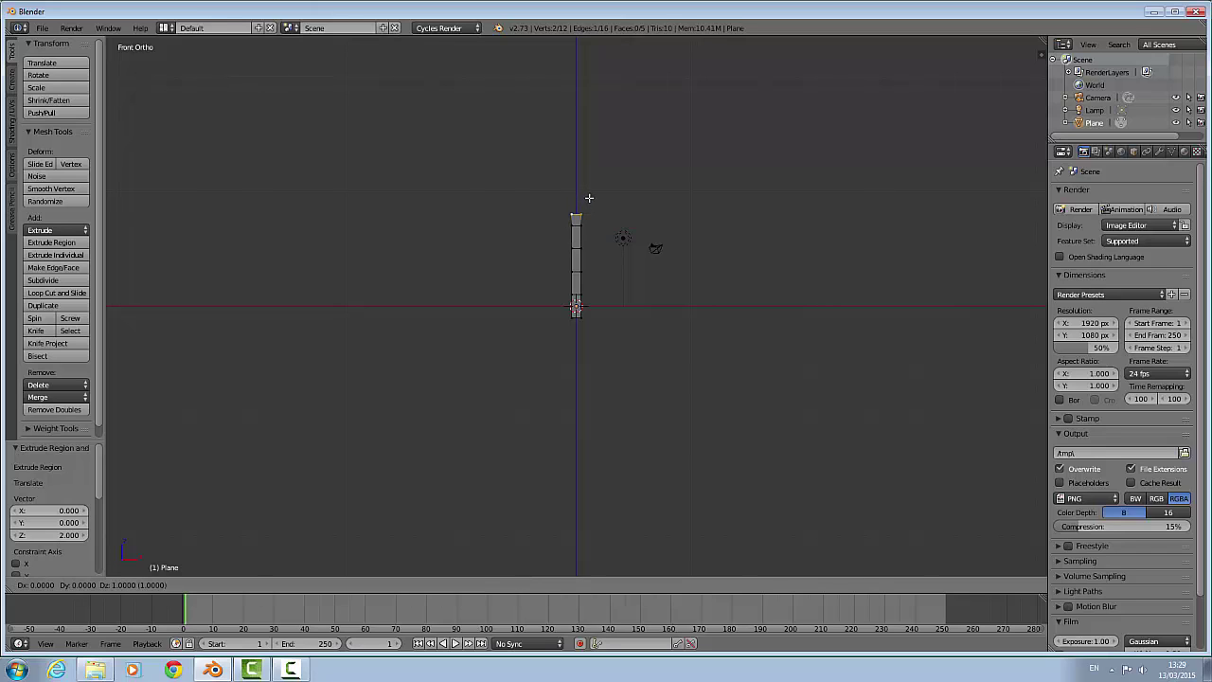
pyautogui.click(587, 191)
pyautogui.press('e')
pyautogui.click(585, 176)
pyautogui.press('e')
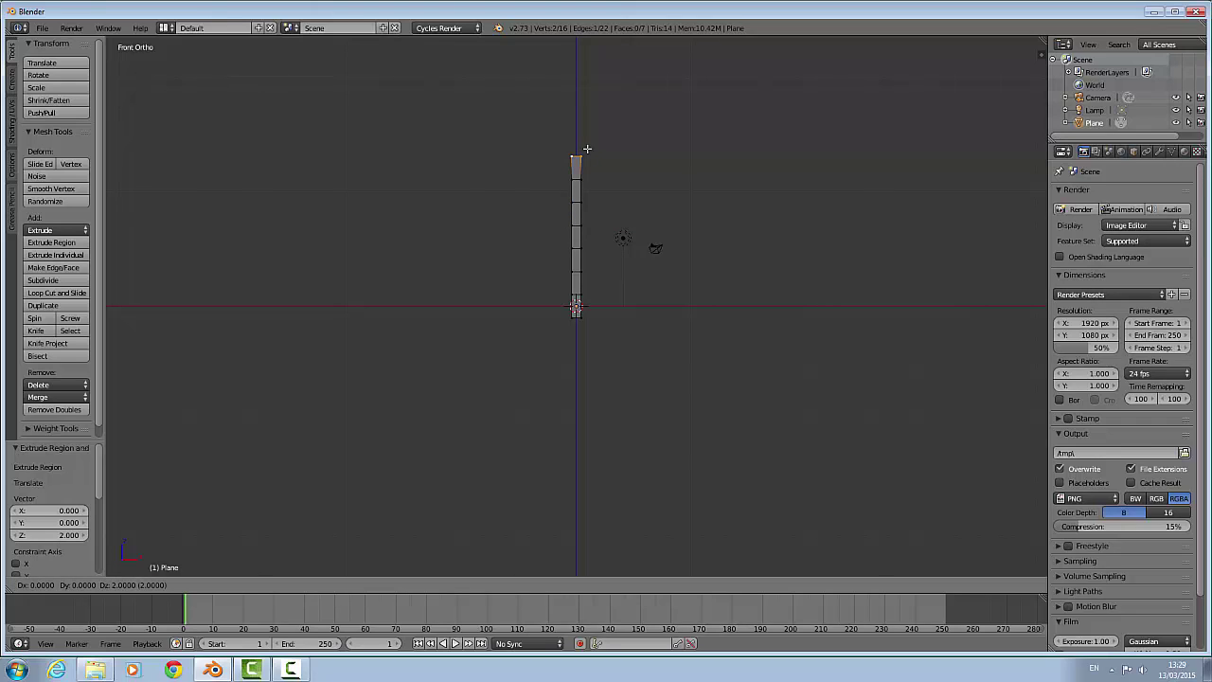
pyautogui.click(587, 148)
pyautogui.press('e')
pyautogui.click(588, 130)
# Step: Enable proportional editing and enlarge its influence size on the strip's top edge to about 13.11, without moving the edge
pyautogui.scroll(2, 603, 350)
pyautogui.scroll(-1, 603, 349)
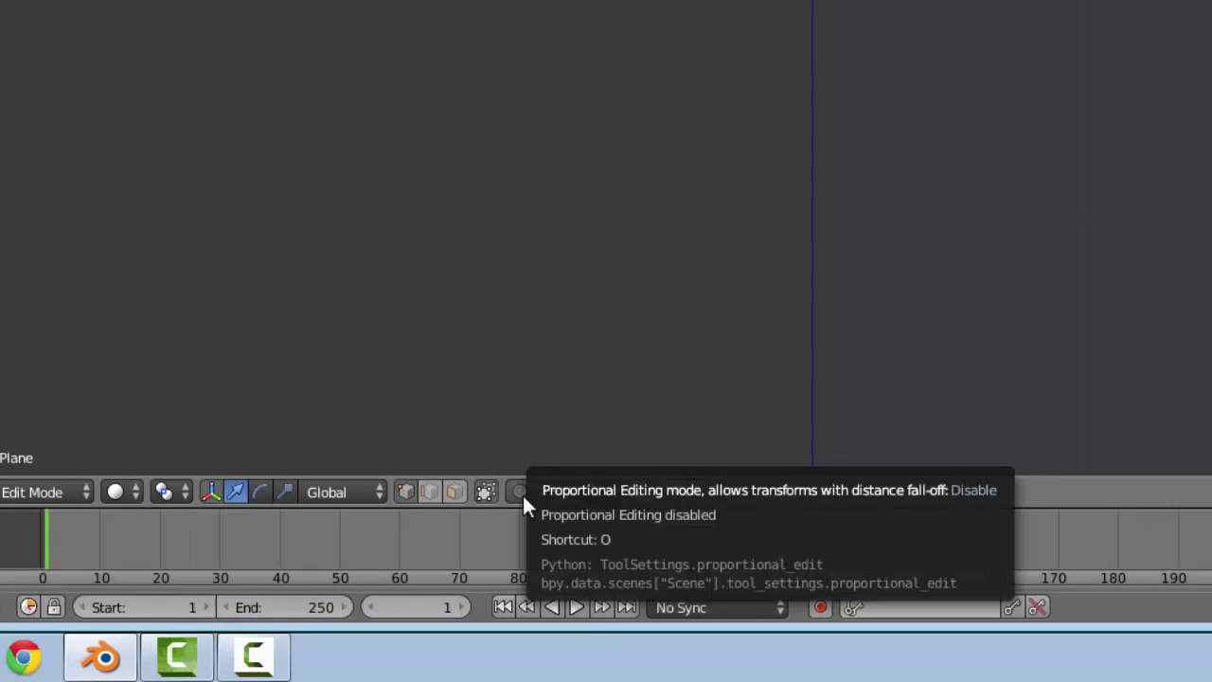
pyautogui.click(523, 496)
pyautogui.click(535, 435)
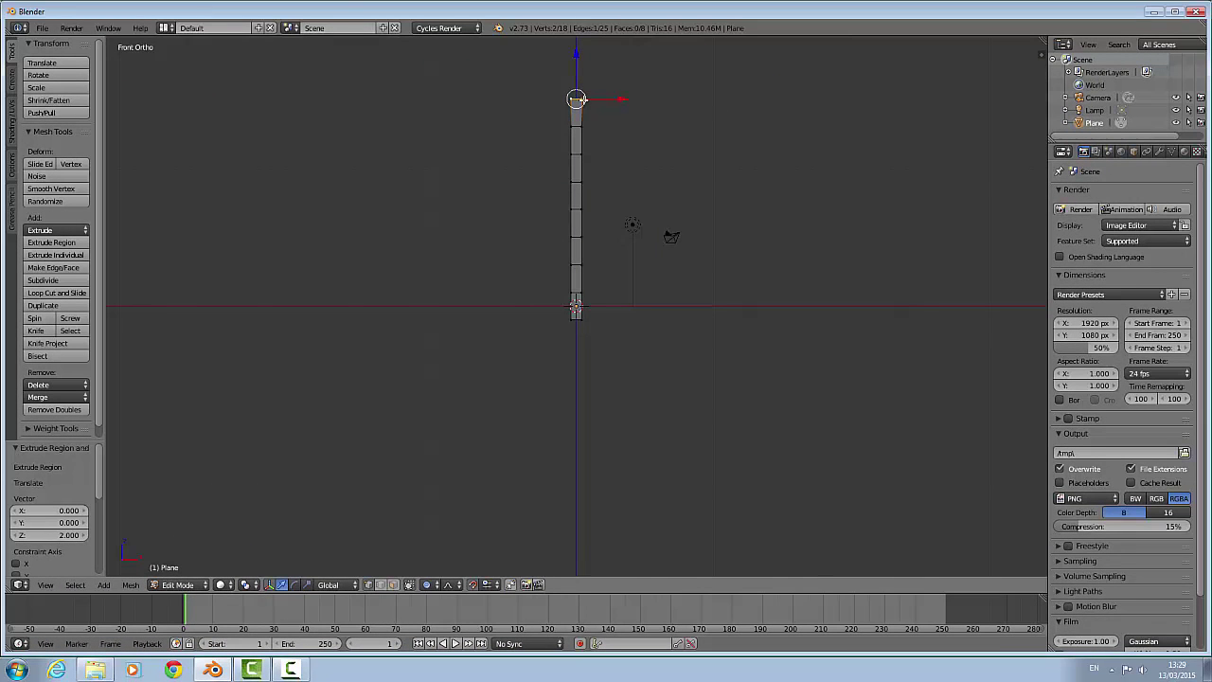
pyautogui.press('g')
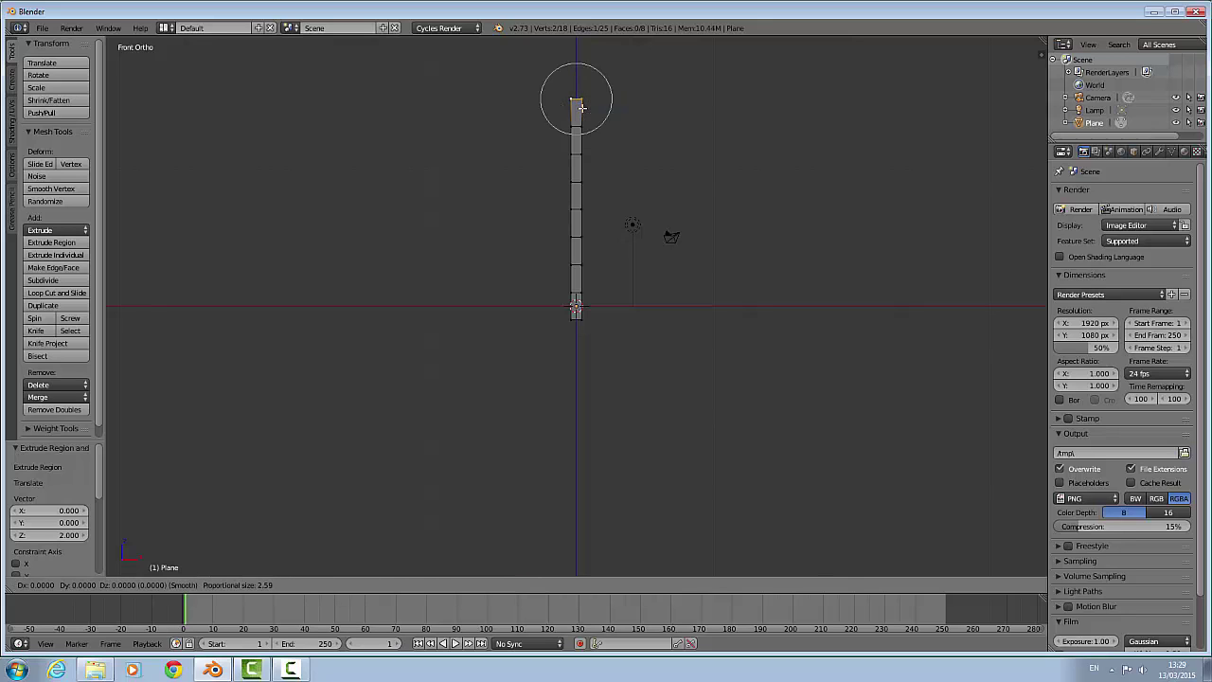
pyautogui.scroll(-17, 581, 107)
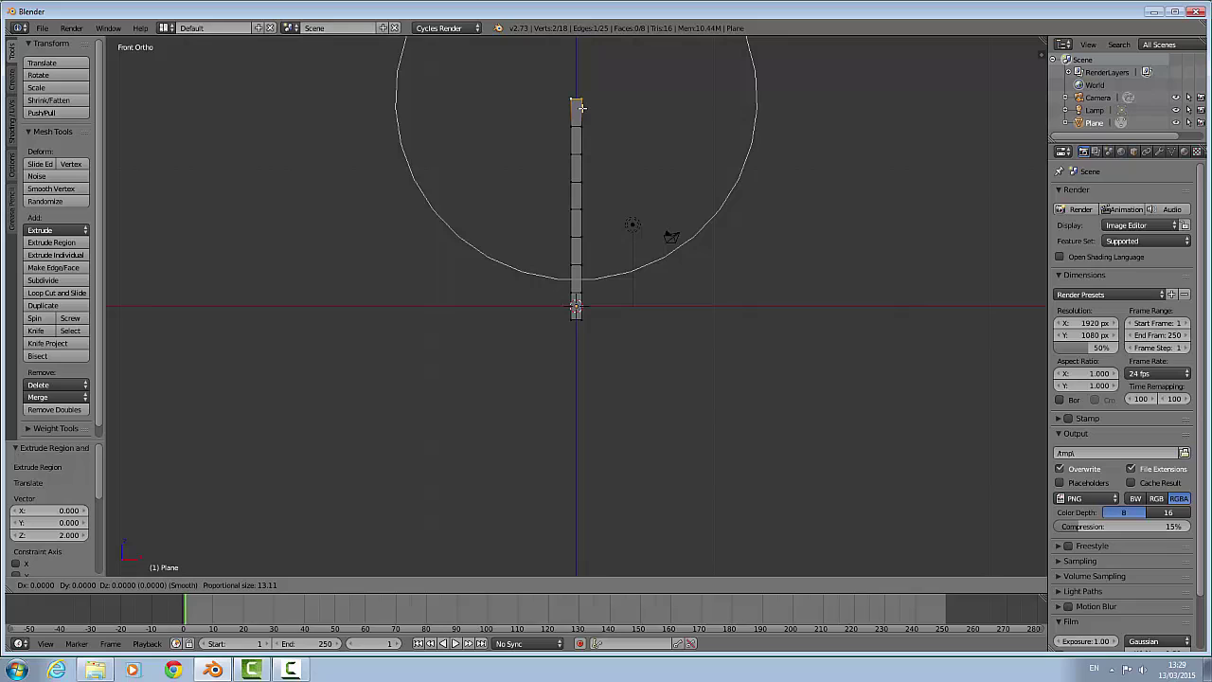
pyautogui.rightClick(581, 107)
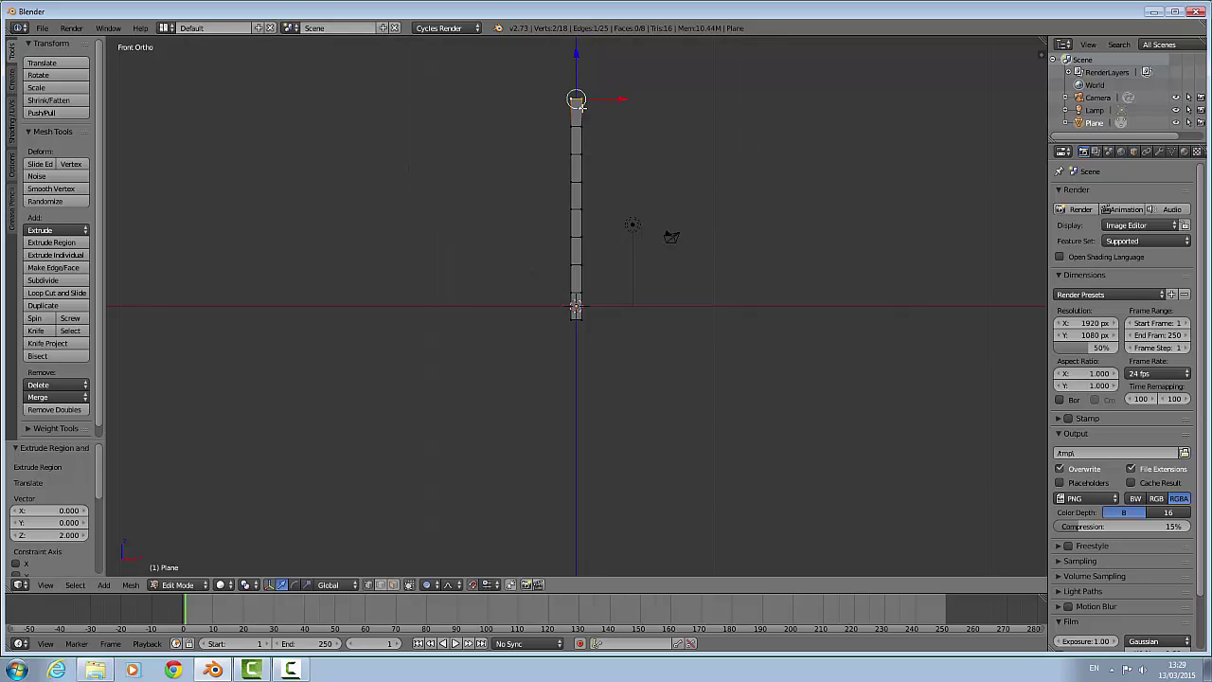
# Step: Set the proportional falloff to Sharp and bend the strip by moving its top edge 2 units along the X axis
pyautogui.click(449, 584)
pyautogui.click(475, 533)
pyautogui.press('g')
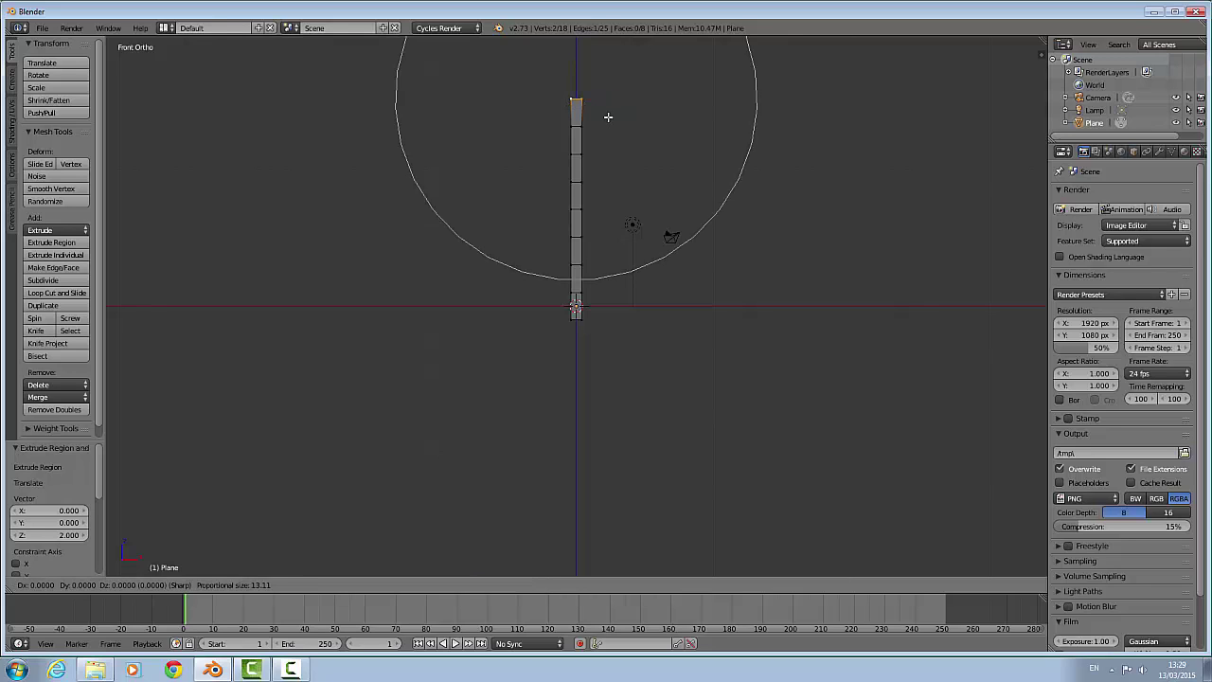
pyautogui.press('x')
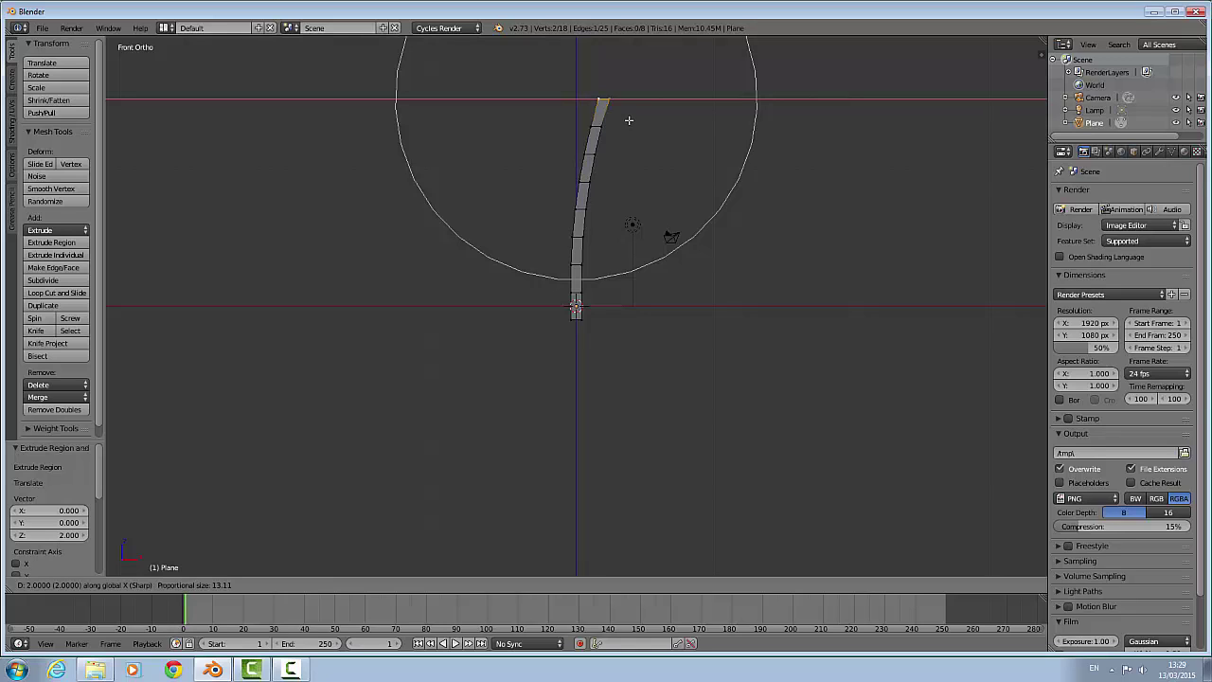
pyautogui.click(628, 120)
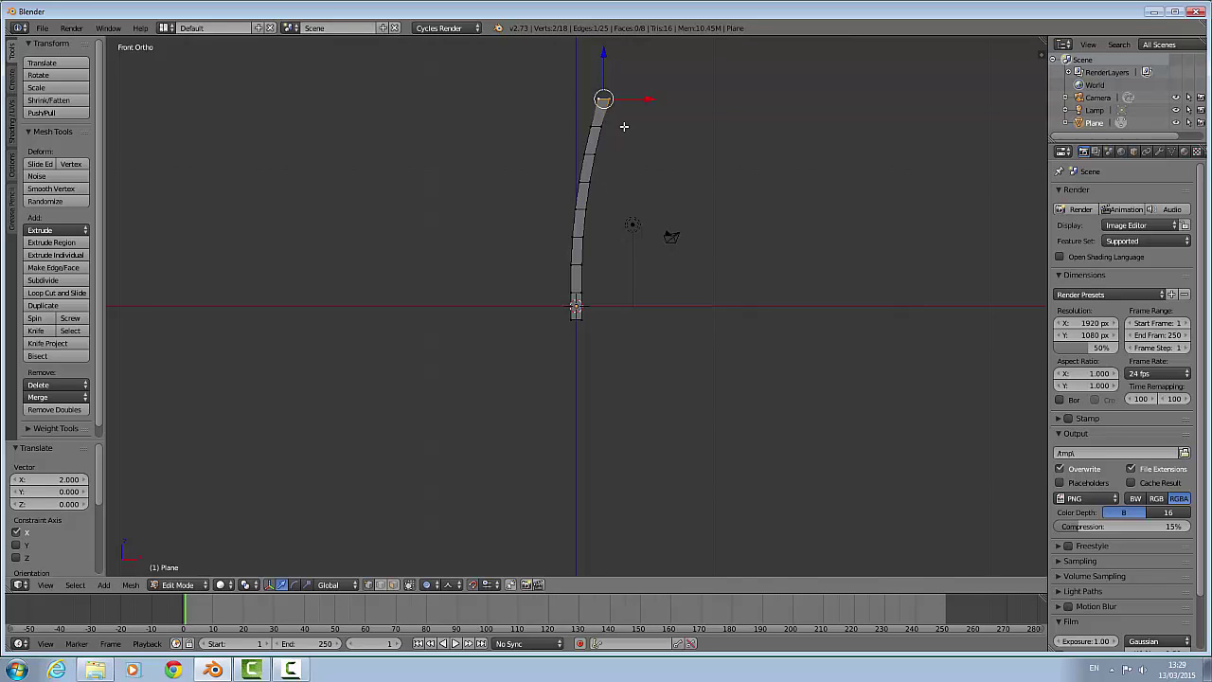
# Step: Merge the strip's two top vertices with the At First option to form a pointed tip
pyautogui.scroll(1, 634, 131)
pyautogui.scroll(2, 595, 217)
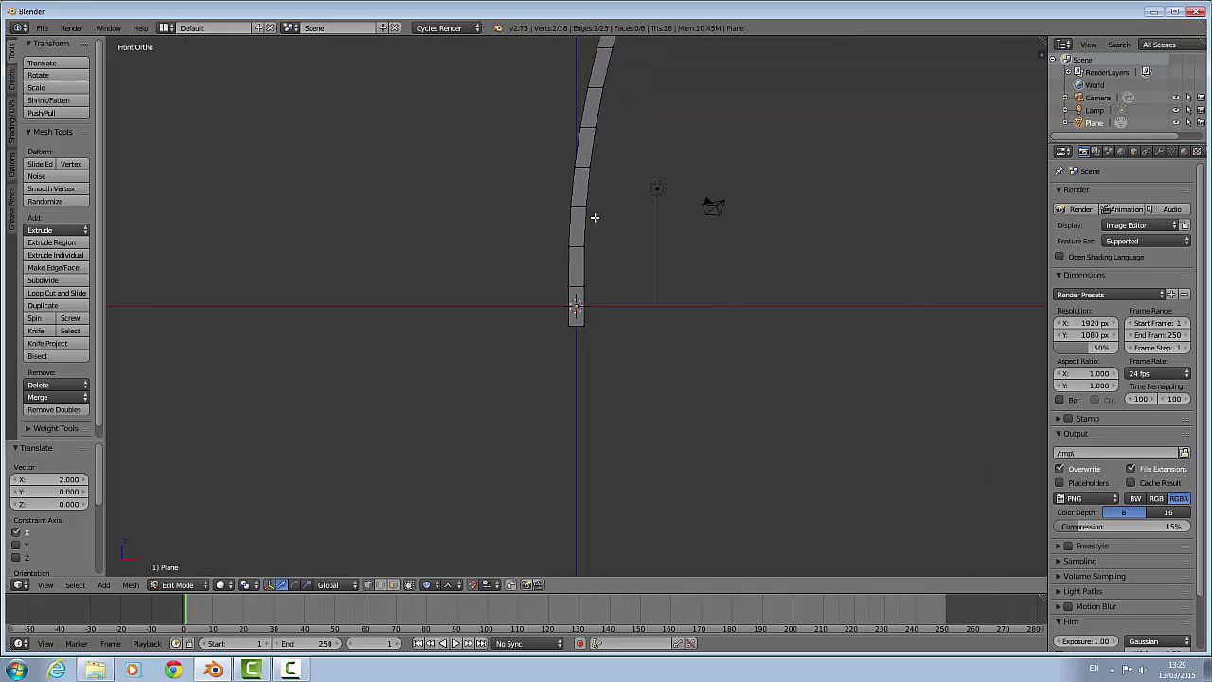
pyautogui.scroll(-2, 594, 217)
pyautogui.keyDown('shift'); pyautogui.scroll(2, 595, 217); pyautogui.keyUp('shift')
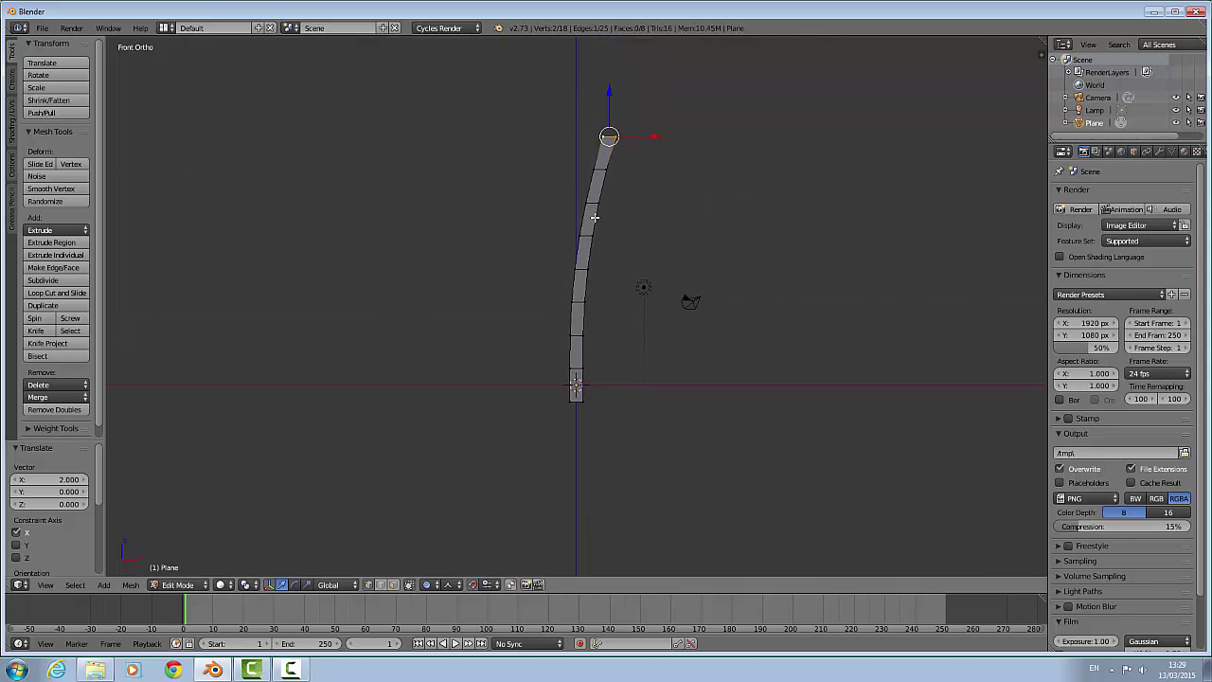
pyautogui.press('w')
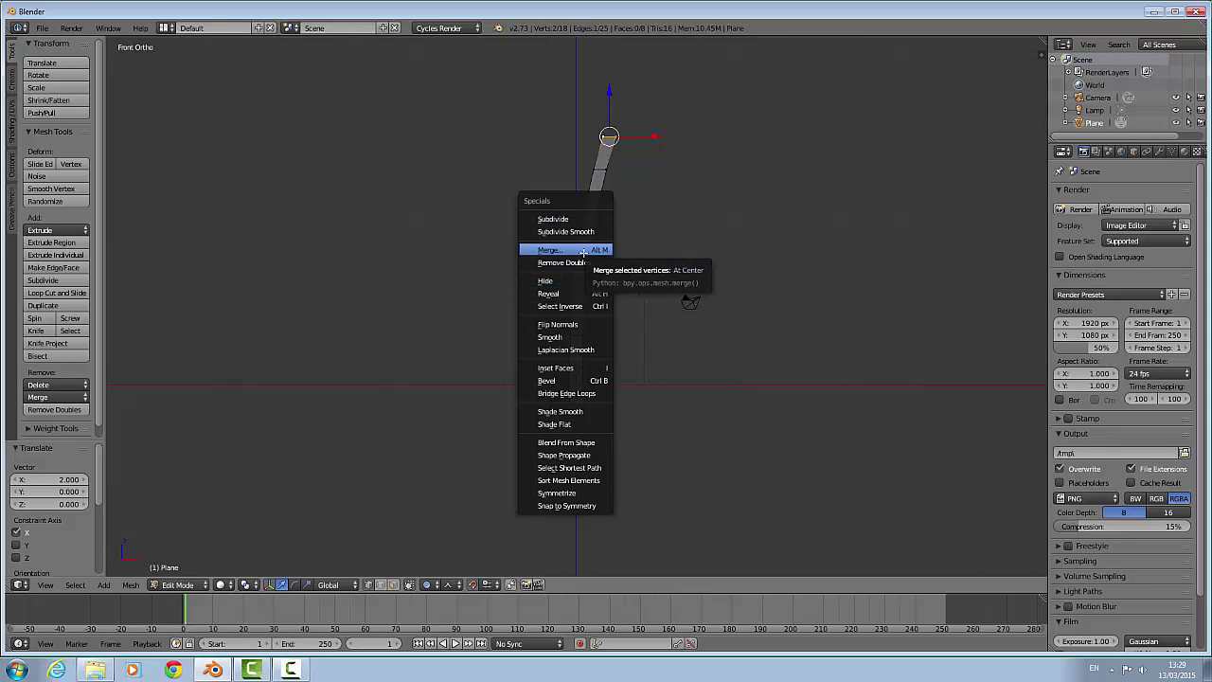
pyautogui.click(583, 250)
pyautogui.click(583, 252)
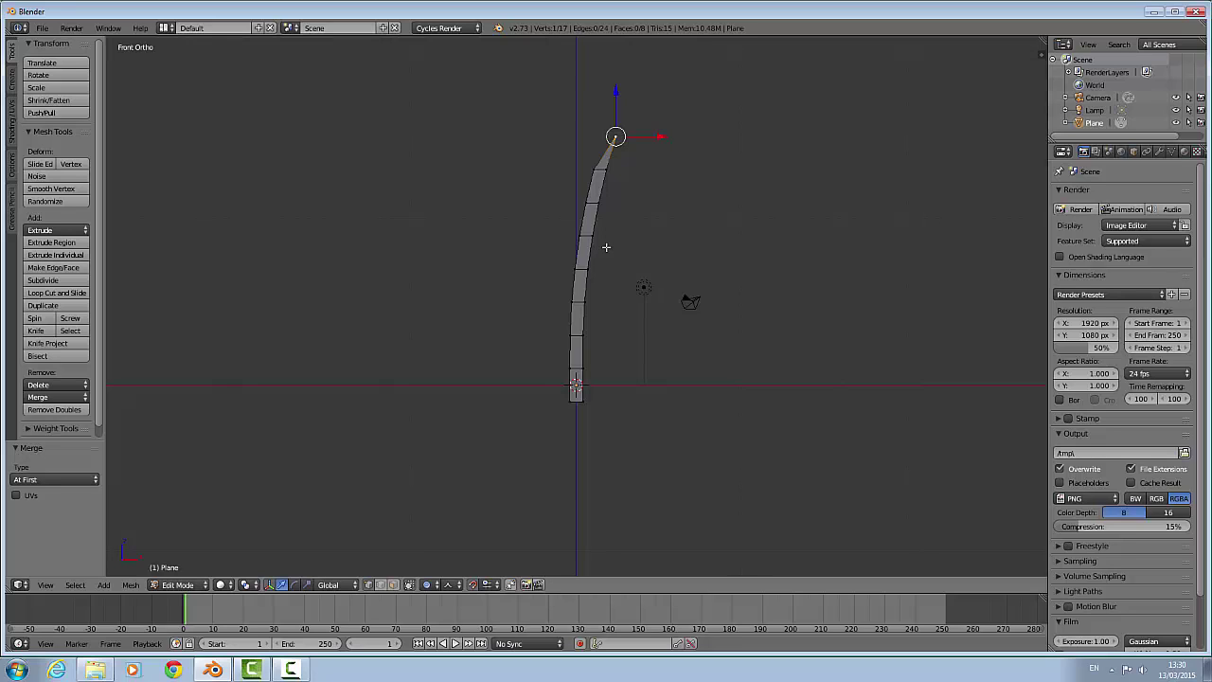
# Step: Disable proportional editing and extrude the blade's left-hand edge, from base to tip, about 0.229 units along negative X
pyautogui.click(430, 584)
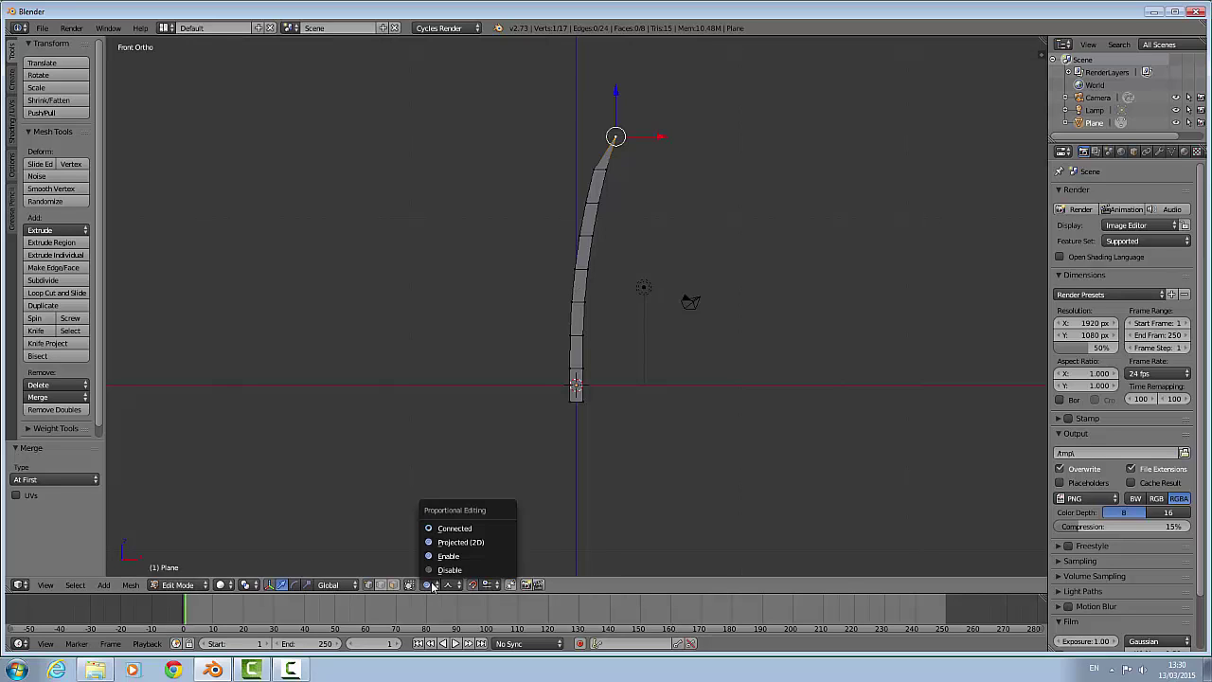
pyautogui.click(437, 569)
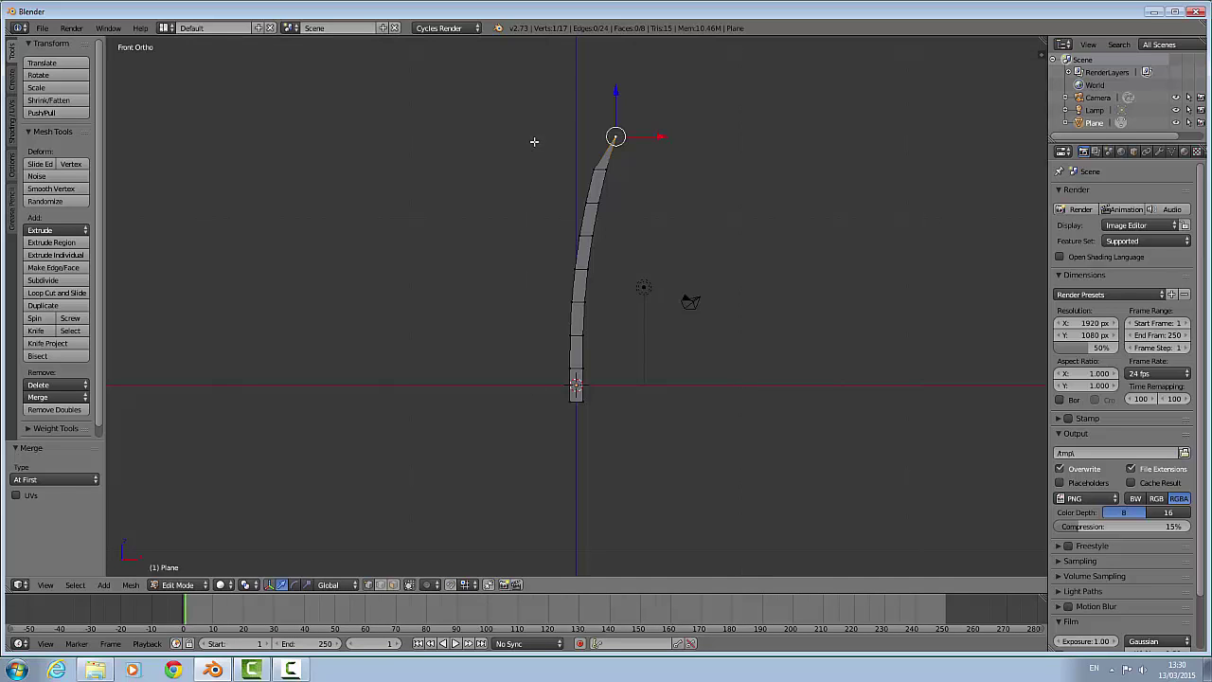
pyautogui.press('b')
pyautogui.moveTo(556, 156); pyautogui.dragTo(575, 413)
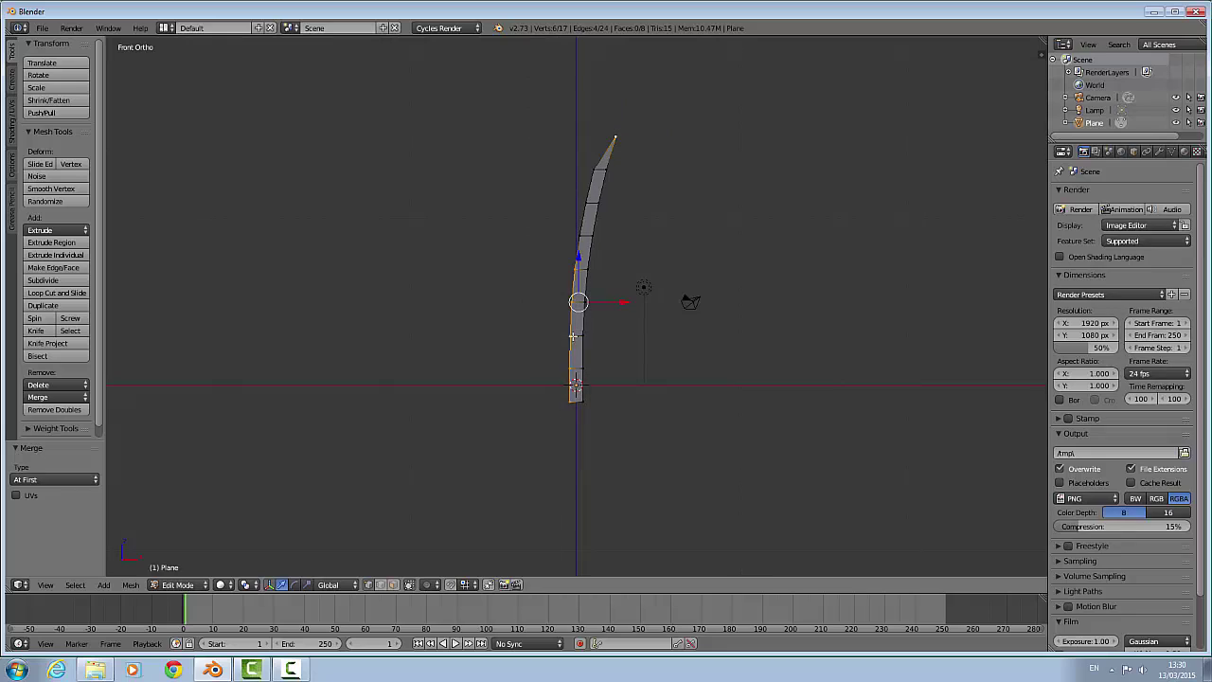
pyautogui.keyDown('shift'); pyautogui.rightClick(580, 234); pyautogui.keyUp('shift')
pyautogui.keyDown('shift'); pyautogui.rightClick(587, 203); pyautogui.keyUp('shift')
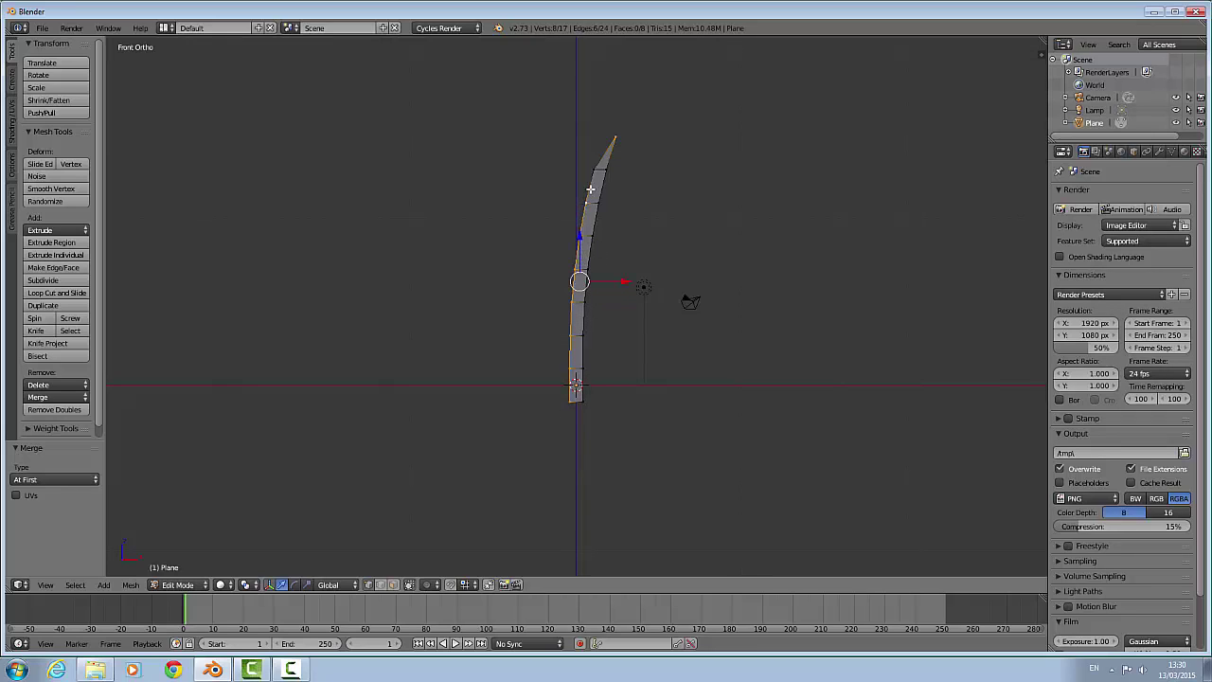
pyautogui.keyDown('shift'); pyautogui.rightClick(595, 170); pyautogui.keyUp('shift')
pyautogui.press('e')
pyautogui.press('x')
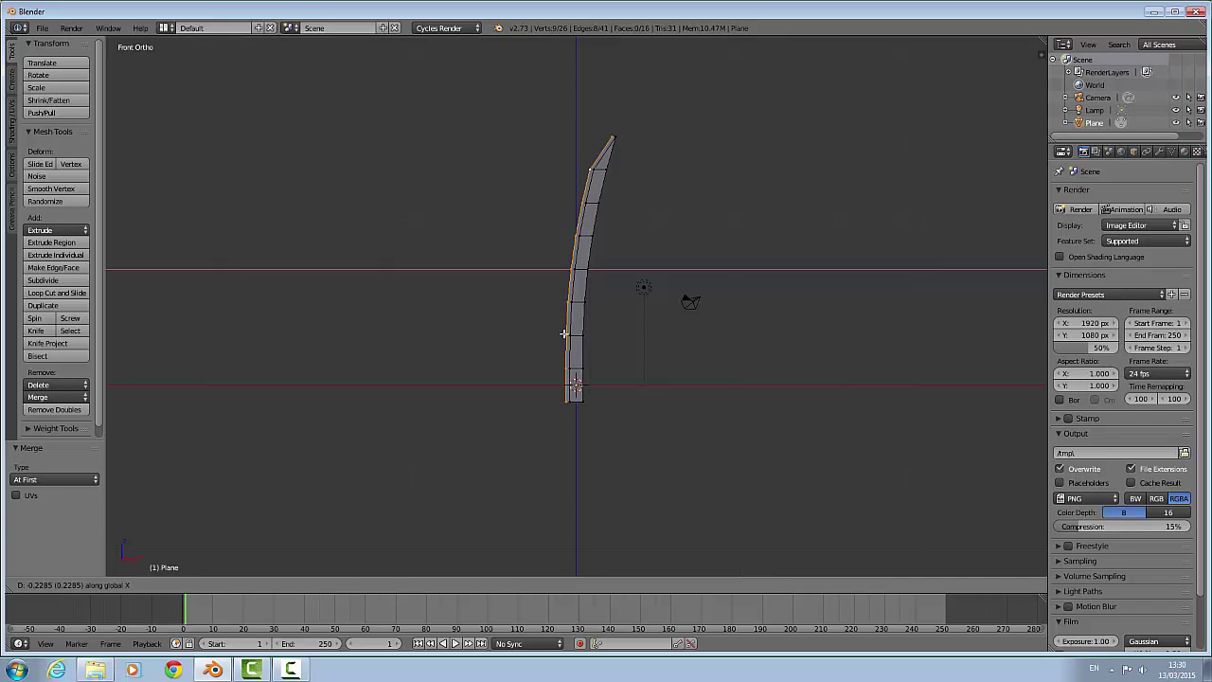
pyautogui.click(564, 333)
# Step: Move the edge strip's outer vertex just below the tip about 0.138 units inward along X to narrow the strip
pyautogui.scroll(4, 563, 333)
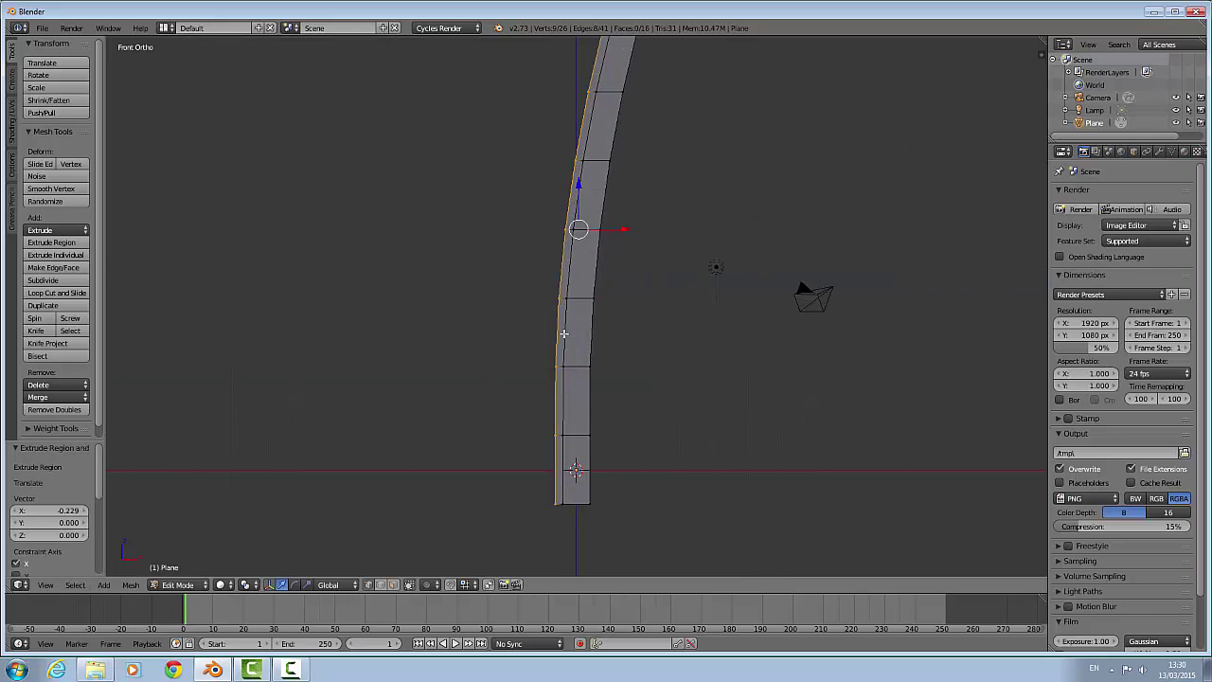
pyautogui.scroll(5, 563, 333)
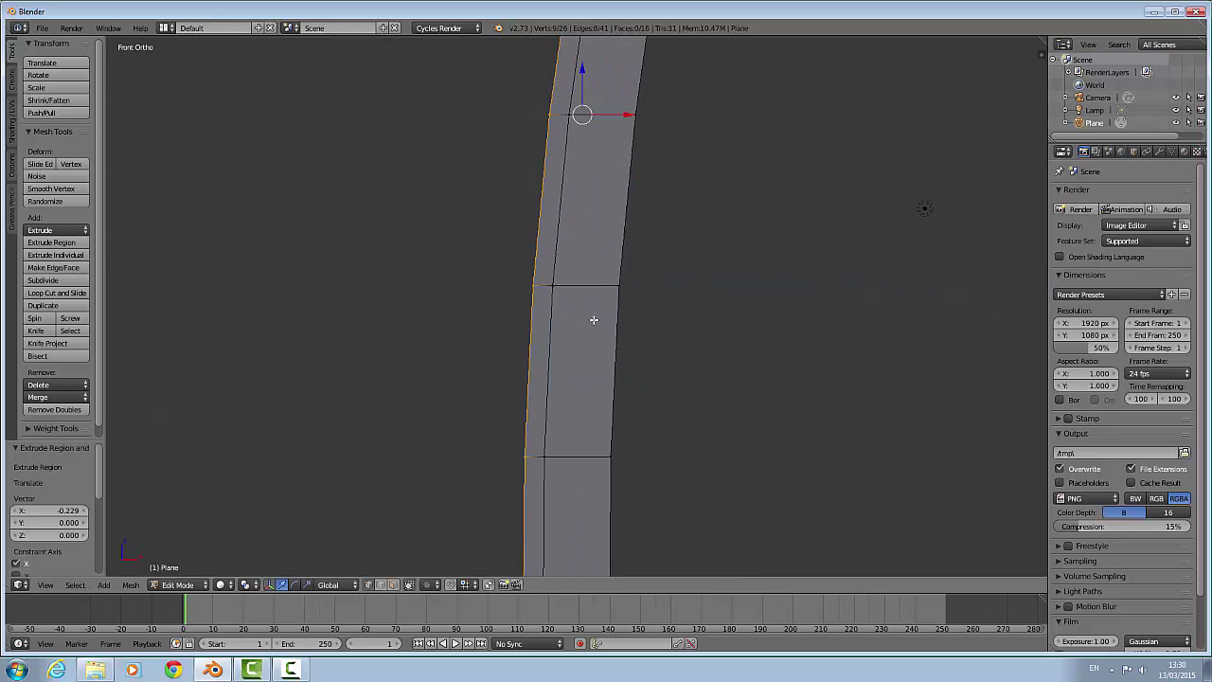
pyautogui.scroll(-4, 592, 320)
pyautogui.keyDown('shift'); pyautogui.scroll(6, 592, 320); pyautogui.keyUp('shift')
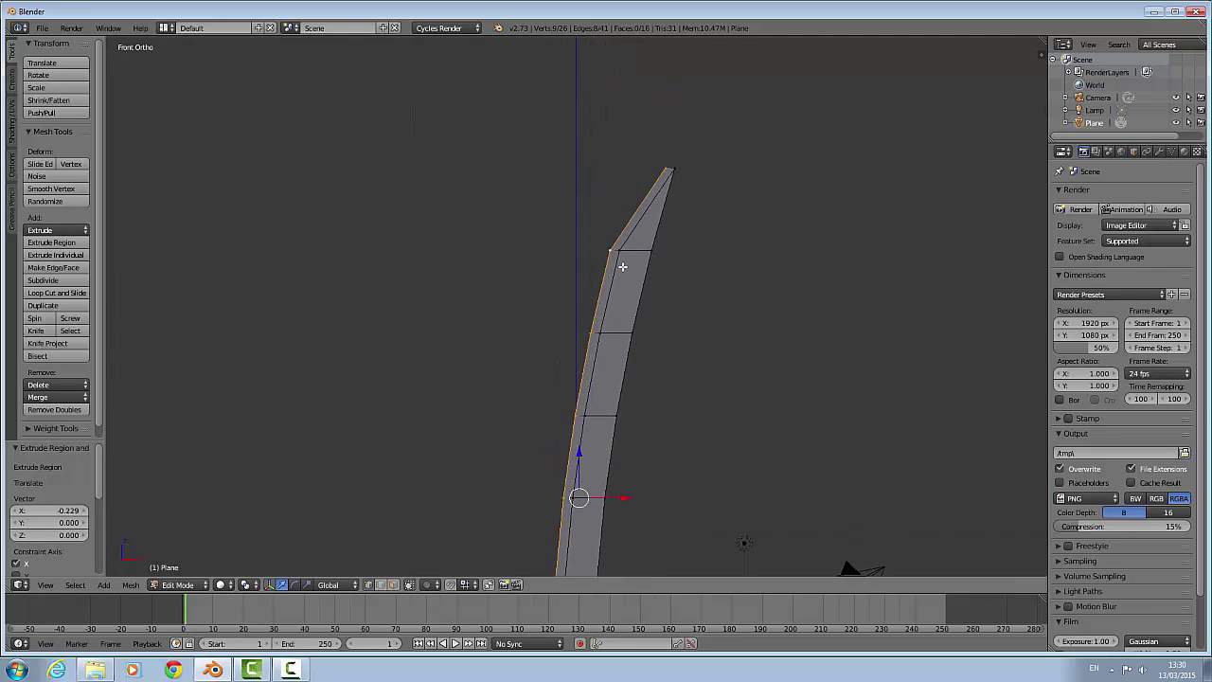
pyautogui.rightClick(611, 297)
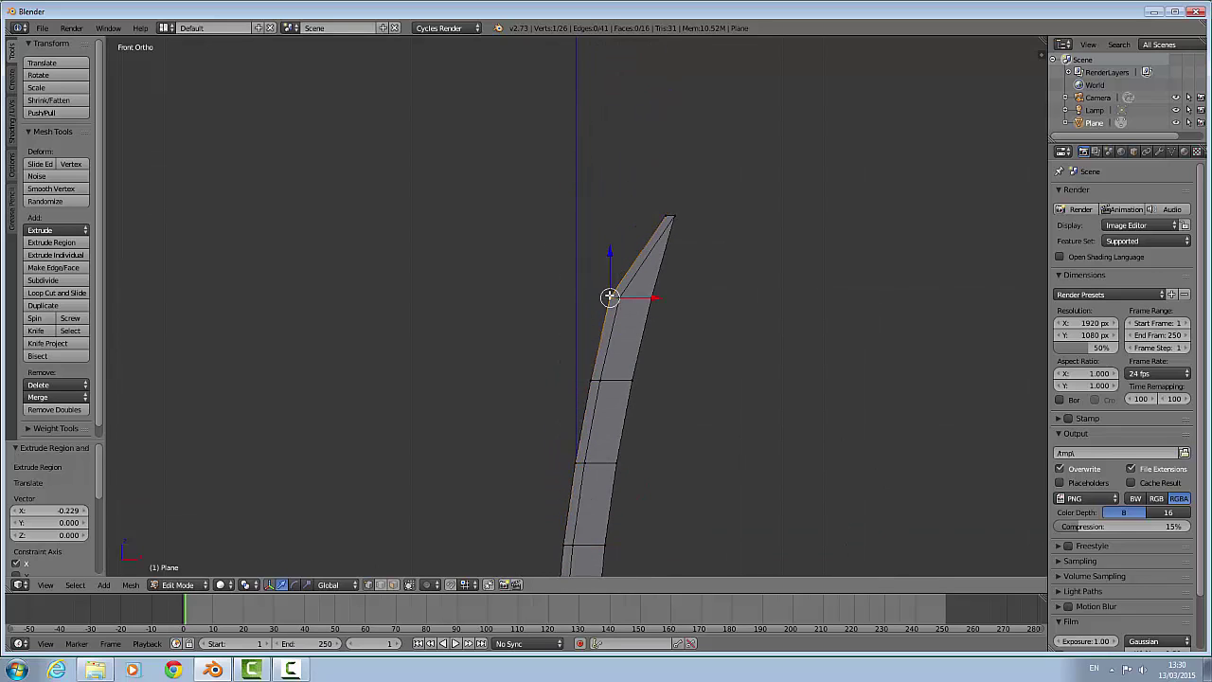
pyautogui.moveTo(652, 298); pyautogui.dragTo(658, 296)
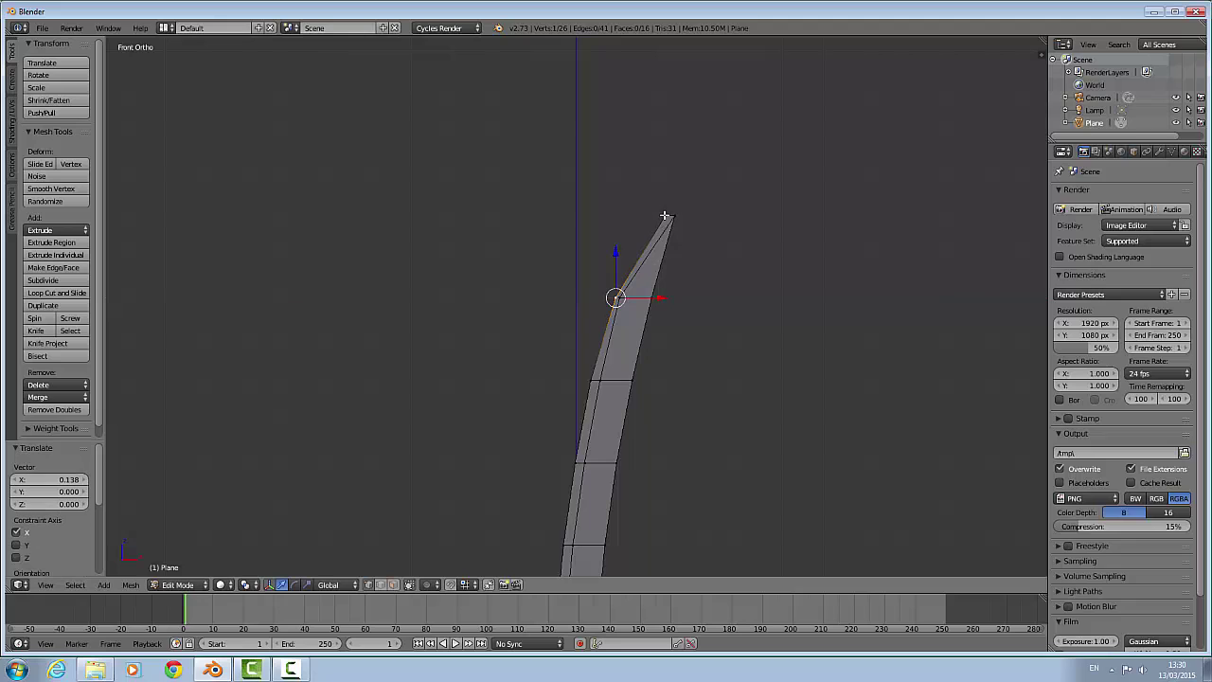
# Step: Try moving the edge strip's outer tip vertex about 0.168 units along X toward the blade tip, and undo the move
pyautogui.rightClick(666, 217)
pyautogui.moveTo(709, 216); pyautogui.dragTo(722, 215)
pyautogui.scroll(2, 715, 247)
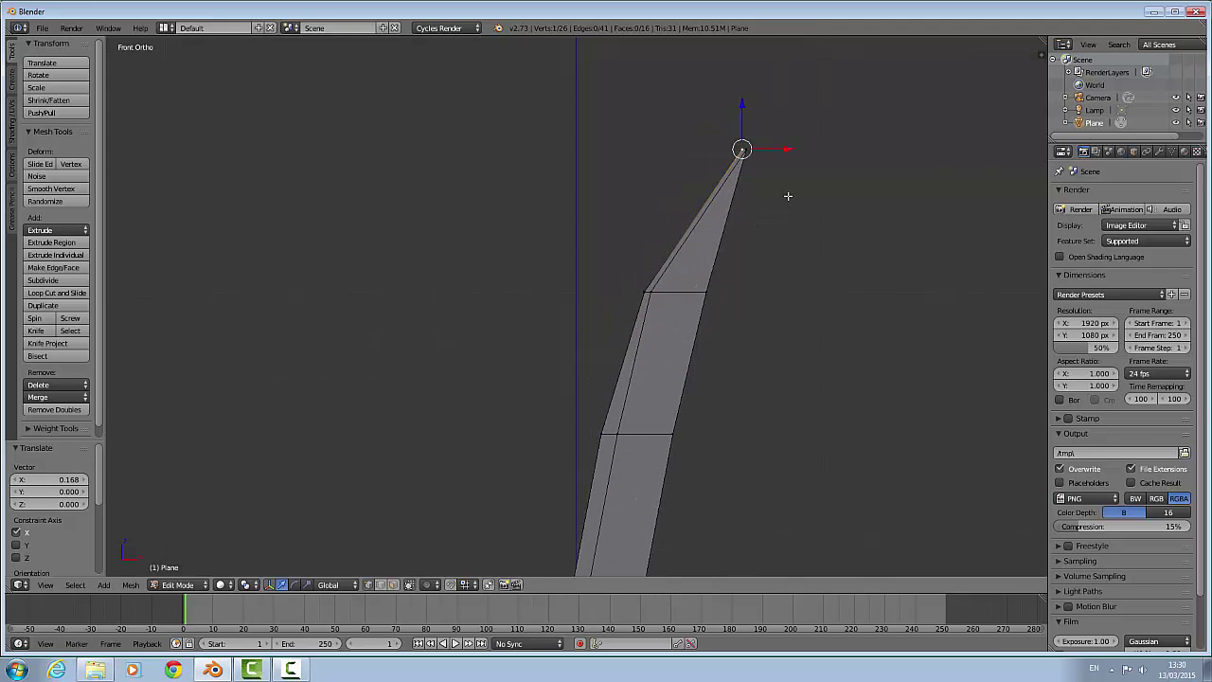
pyautogui.moveTo(808, 218)
pyautogui.mouseDown(button='middle')
pyautogui.moveTo(763, 237)
pyautogui.moveTo(785, 222)
pyautogui.mouseUp(button='middle')
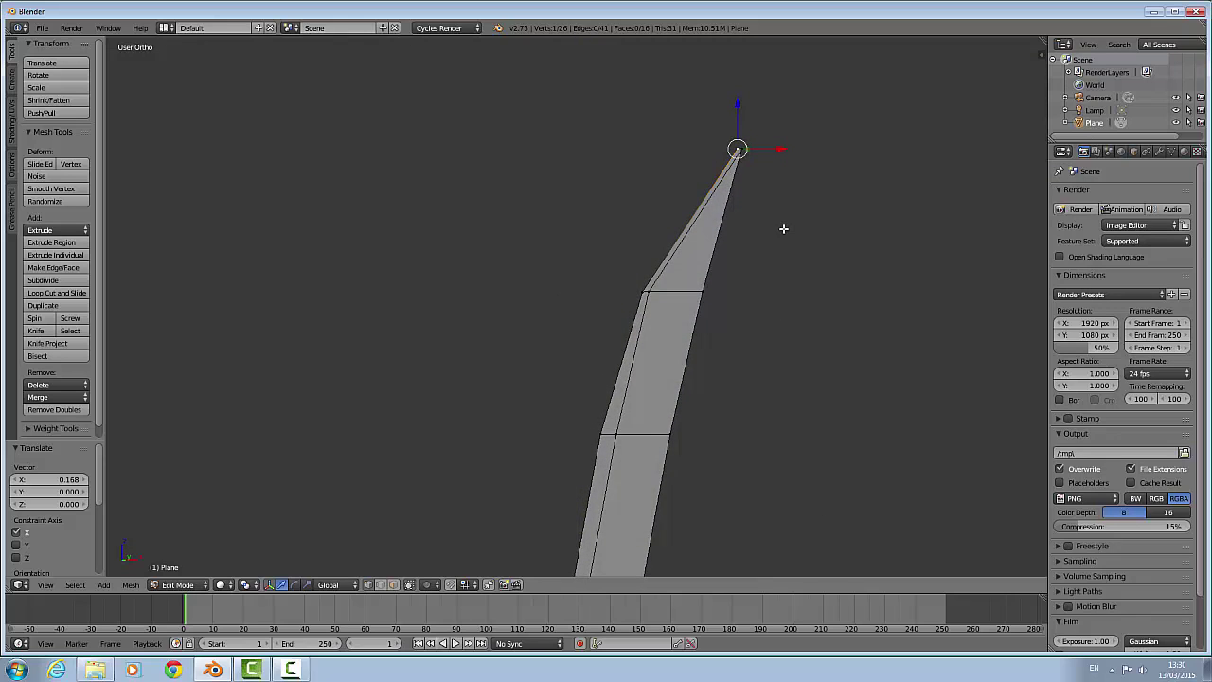
pyautogui.scroll(-3, 785, 227)
pyautogui.scroll(-2, 638, 321)
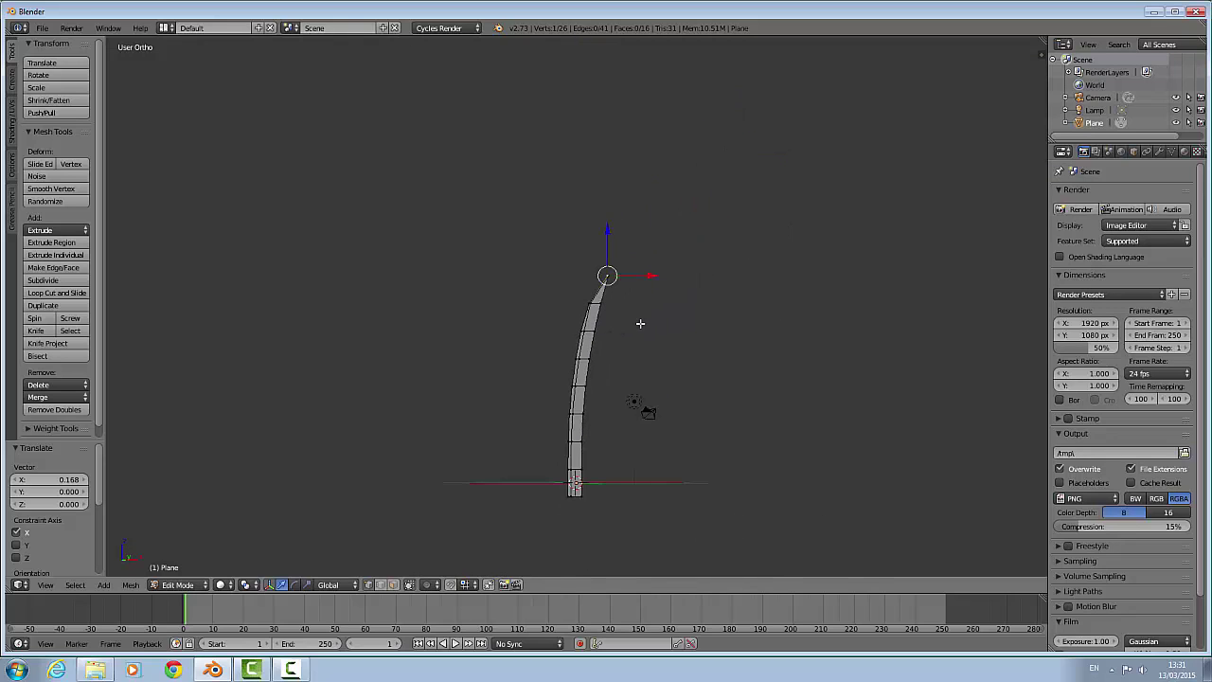
pyautogui.press('KP_5')
pyautogui.press('KP_1')
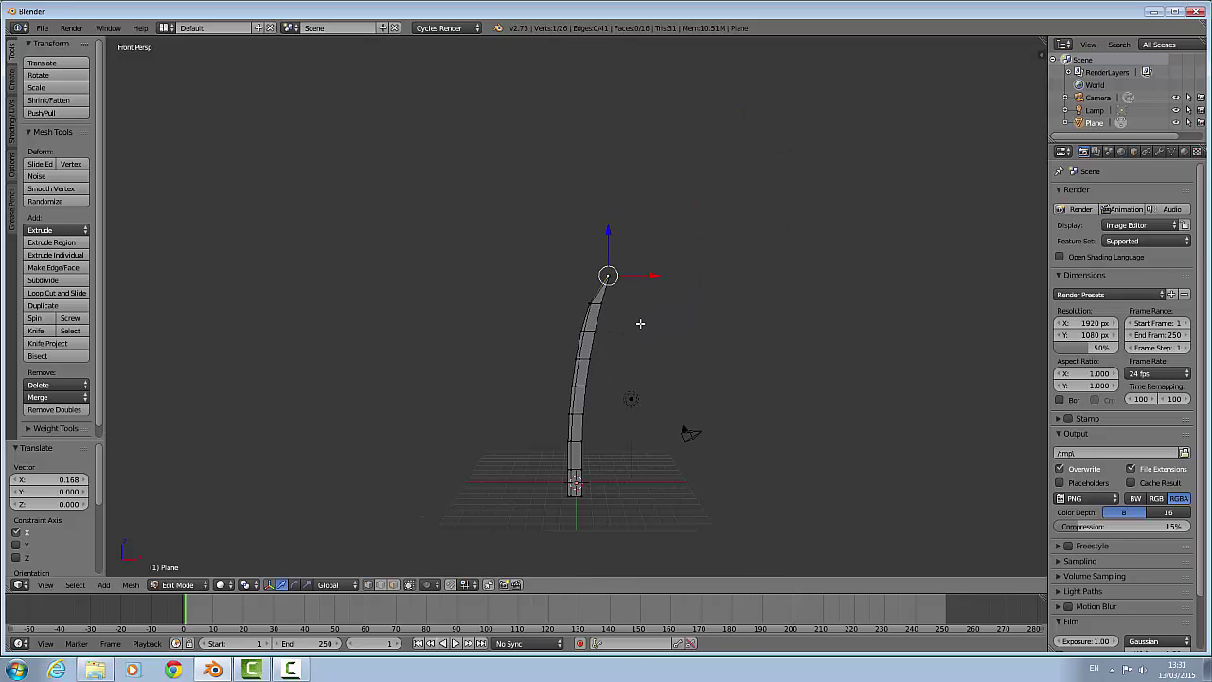
pyautogui.hotkey('ctrl', 'z')
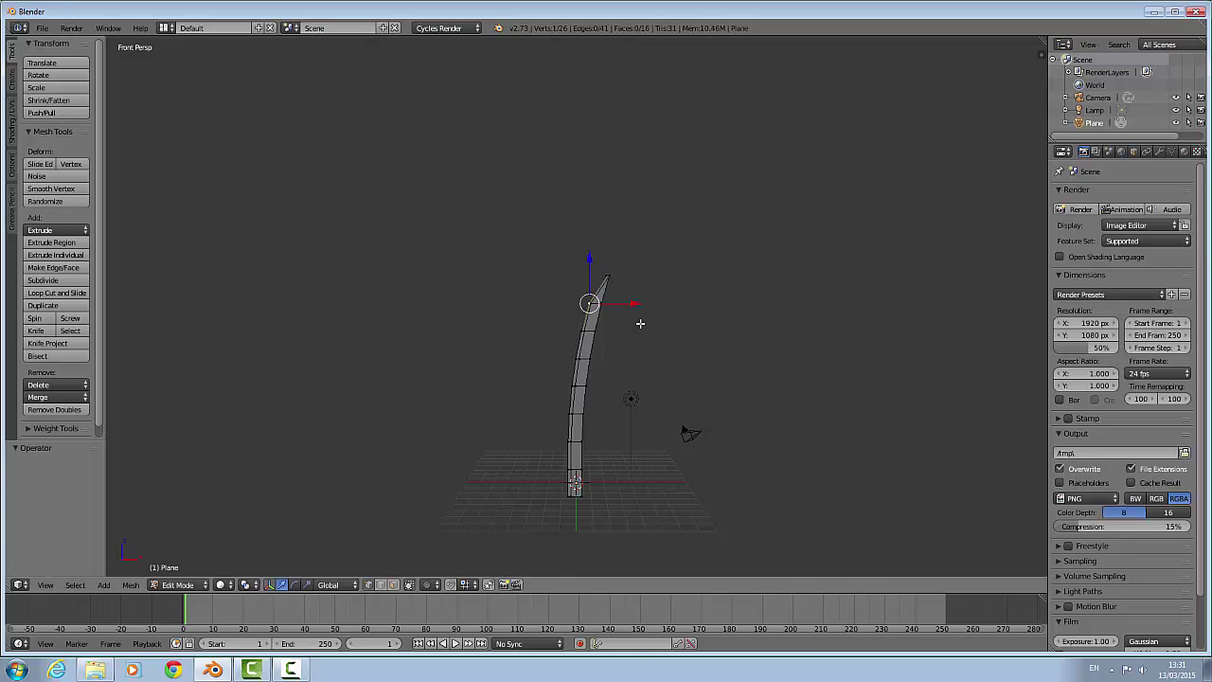
# Step: In front orthographic view, move the edge strip's outer tip vertex about 0.195 units along X onto the blade tip
pyautogui.scroll(1, 640, 324)
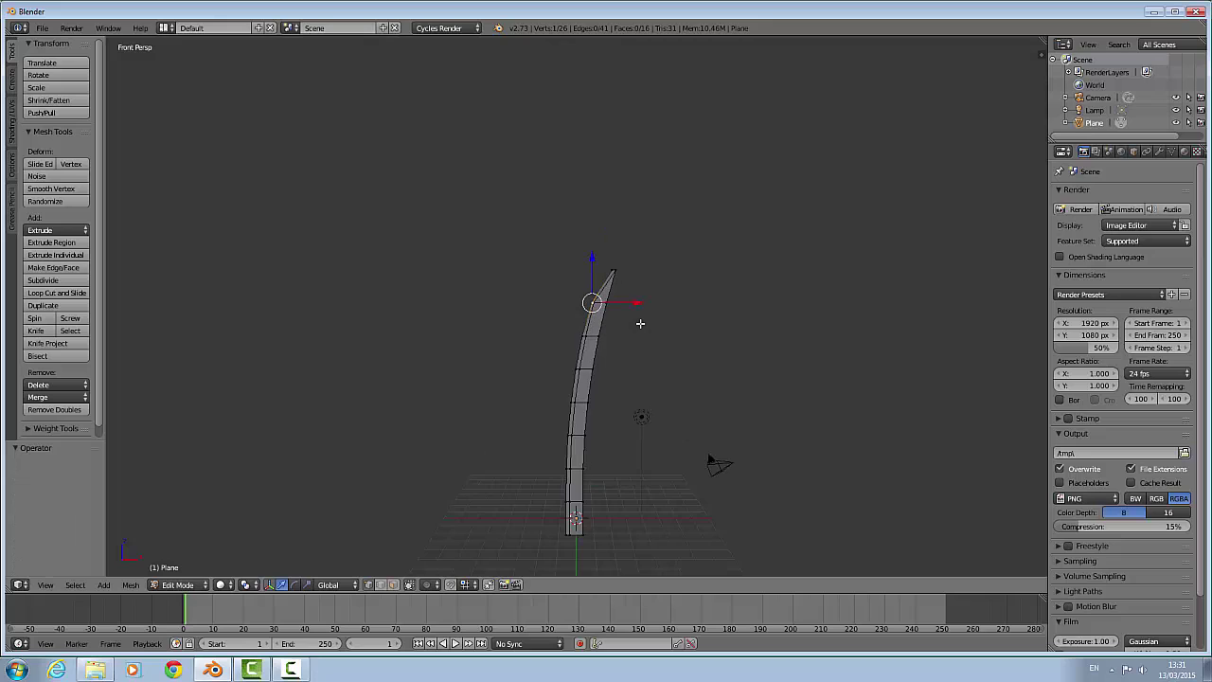
pyautogui.press('KP_7')
pyautogui.press('KP_1')
pyautogui.press('KP_5')
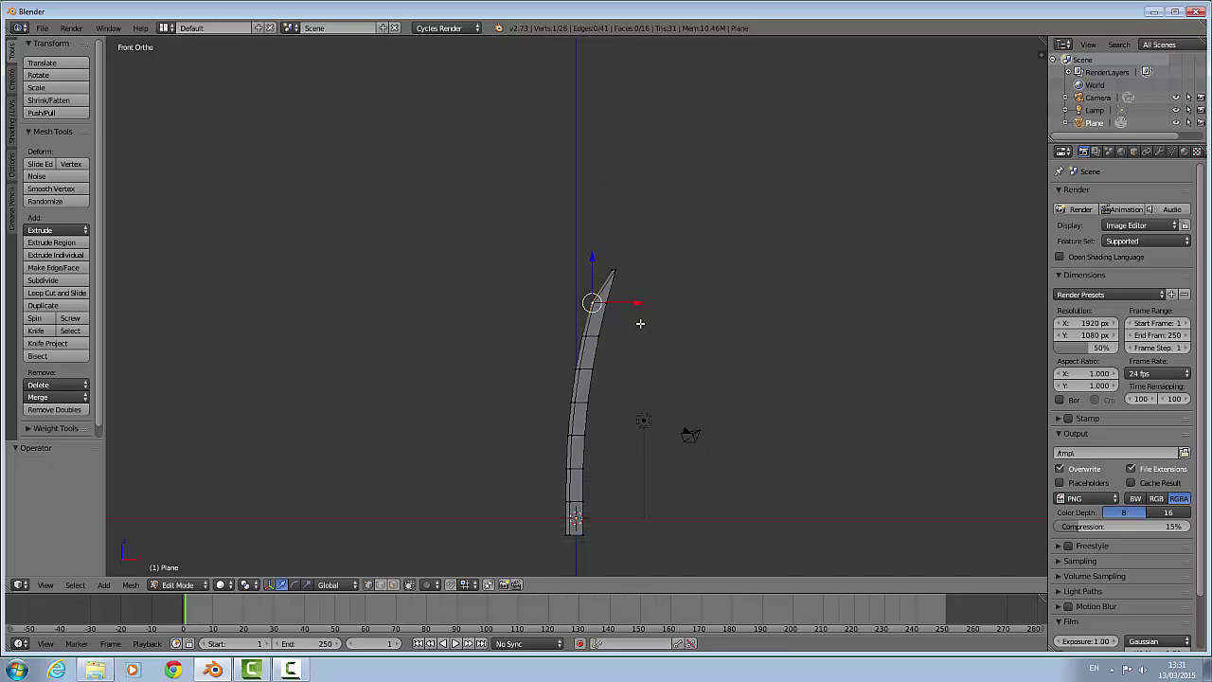
pyautogui.scroll(8, 644, 320)
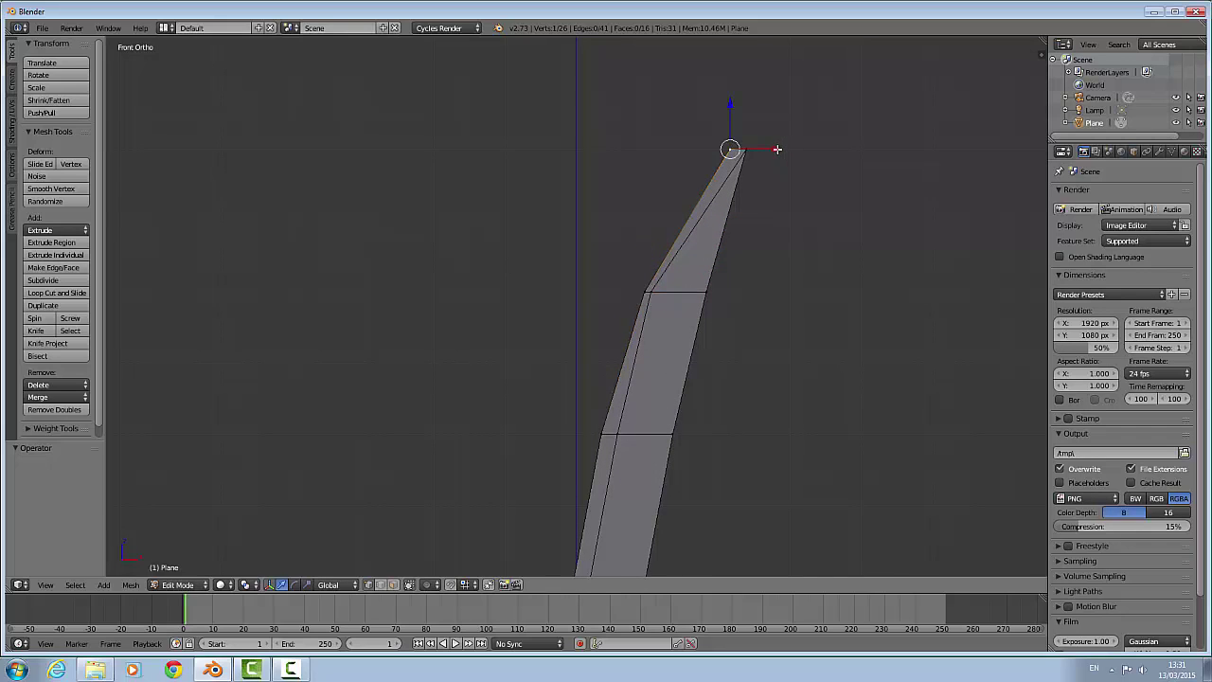
pyautogui.moveTo(780, 144); pyautogui.dragTo(791, 152)
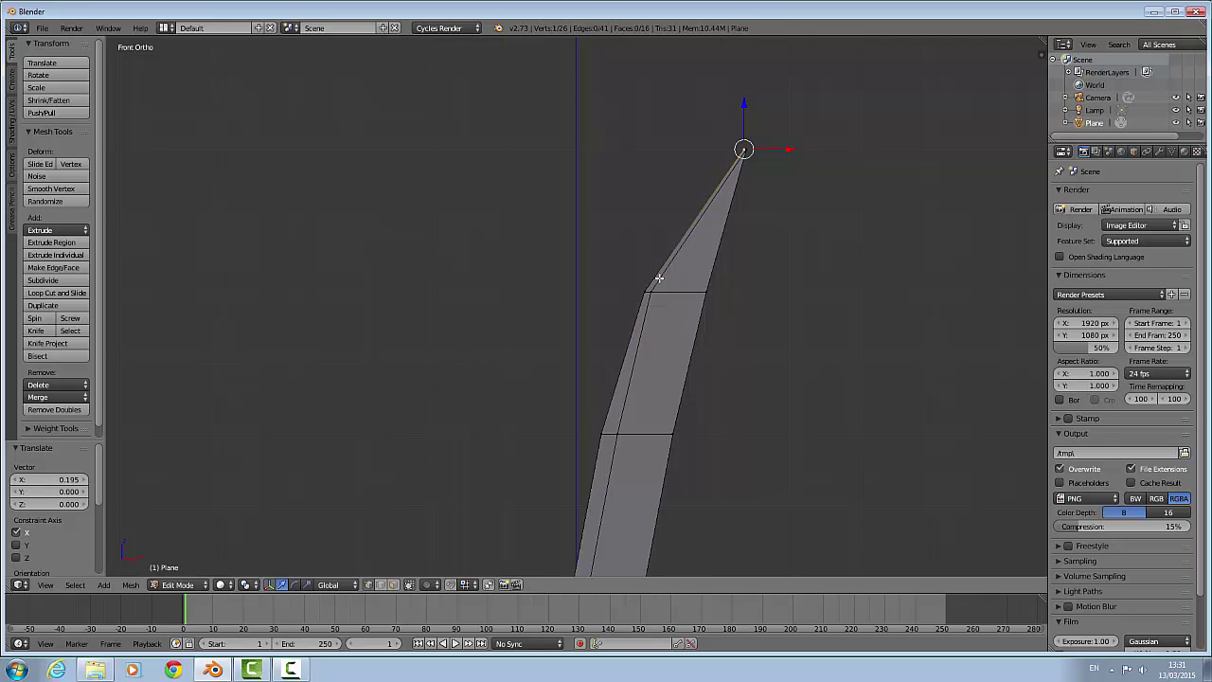
# Step: Examine the whole blade's outline and its tip from the front and from a slightly rotated view
pyautogui.scroll(-2, 630, 322)
pyautogui.press('a')
pyautogui.scroll(-2, 629, 325)
pyautogui.press('a')
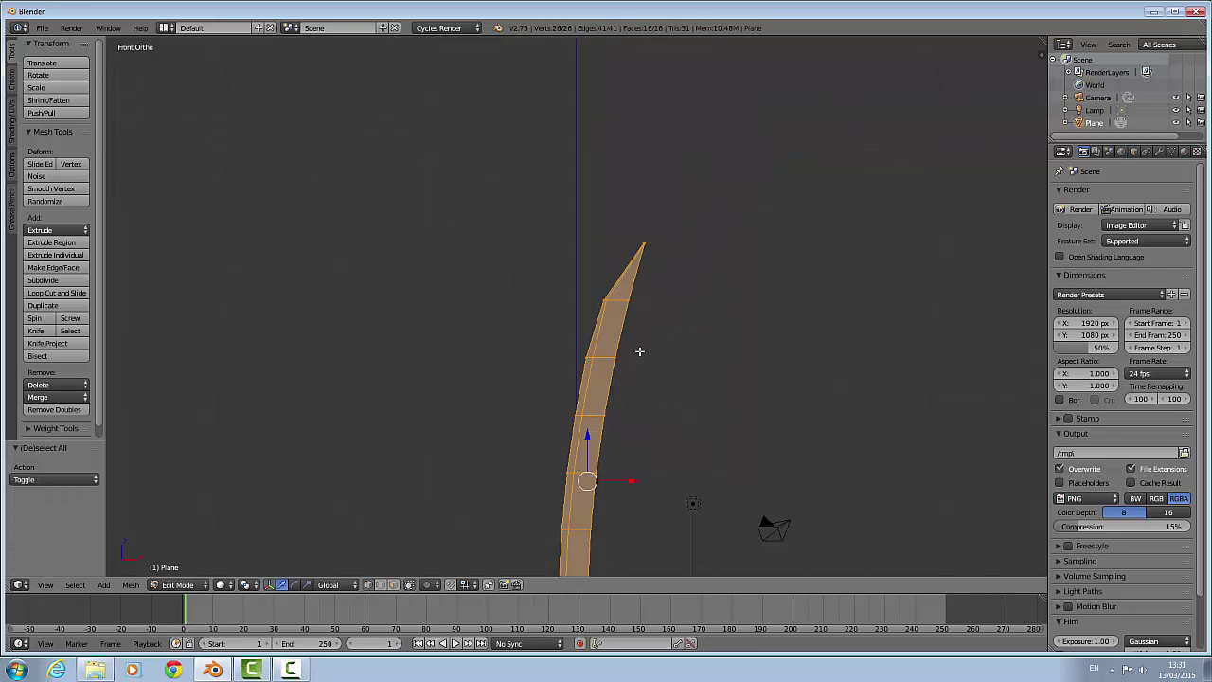
pyautogui.moveTo(638, 349); pyautogui.dragTo(652, 354, button='middle')
pyautogui.hotkey('ctrl', 'z')
pyautogui.press('KP_5')
pyautogui.press('KP_5')
pyautogui.press('KP_8')
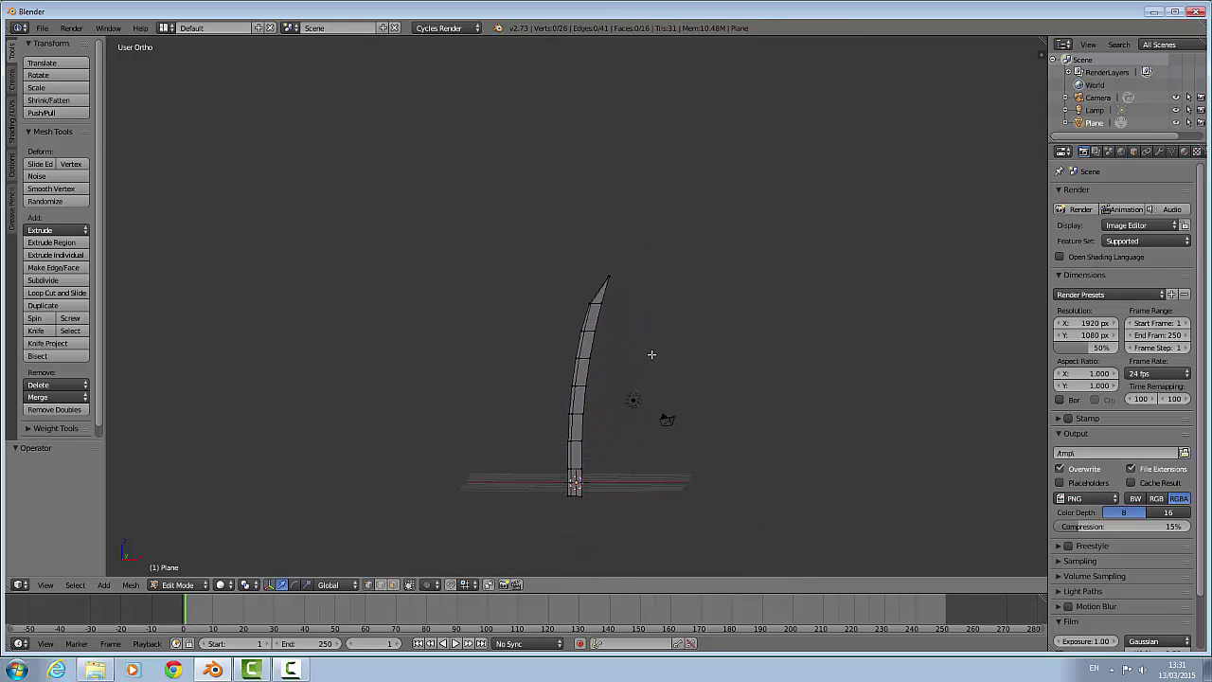
# Step: Nudge the edge strip's outer tip vertex about 0.012 units along X and enable automatic merging of vertices moved together
pyautogui.press('KP_1')
pyautogui.scroll(10, 785, 268)
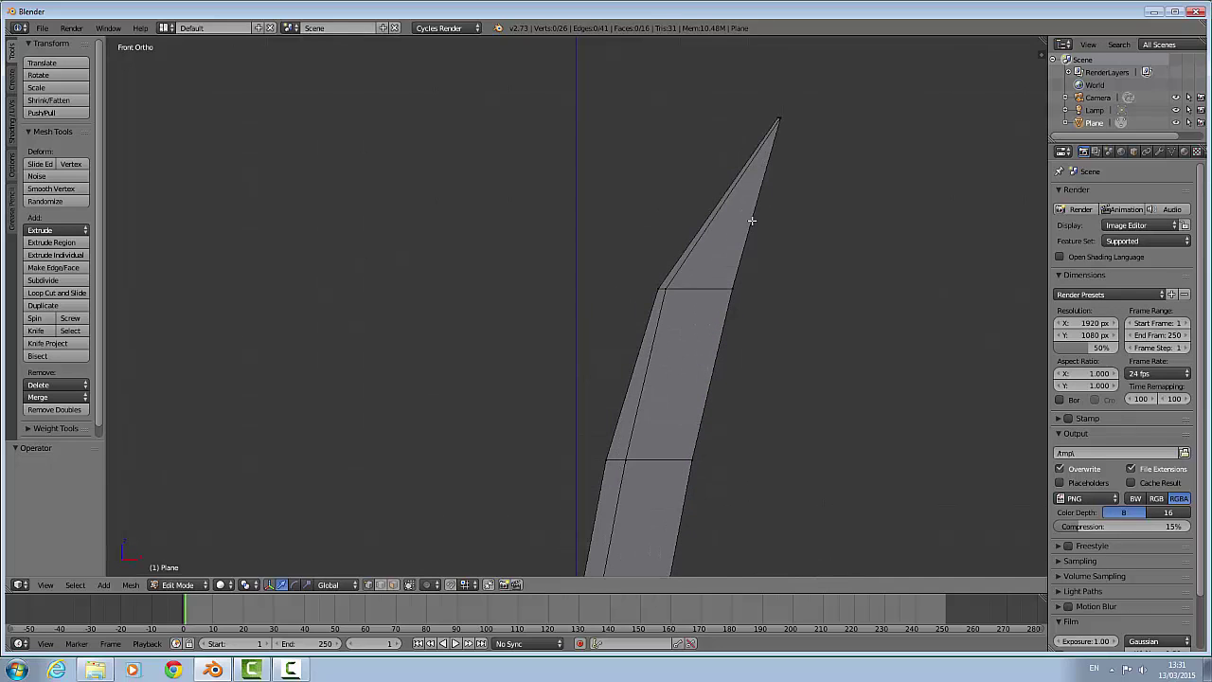
pyautogui.rightClick(777, 118)
pyautogui.scroll(2, 820, 135)
pyautogui.scroll(-1, 820, 141)
pyautogui.keyDown('shift'); pyautogui.scroll(5, 819, 141); pyautogui.keyUp('shift')
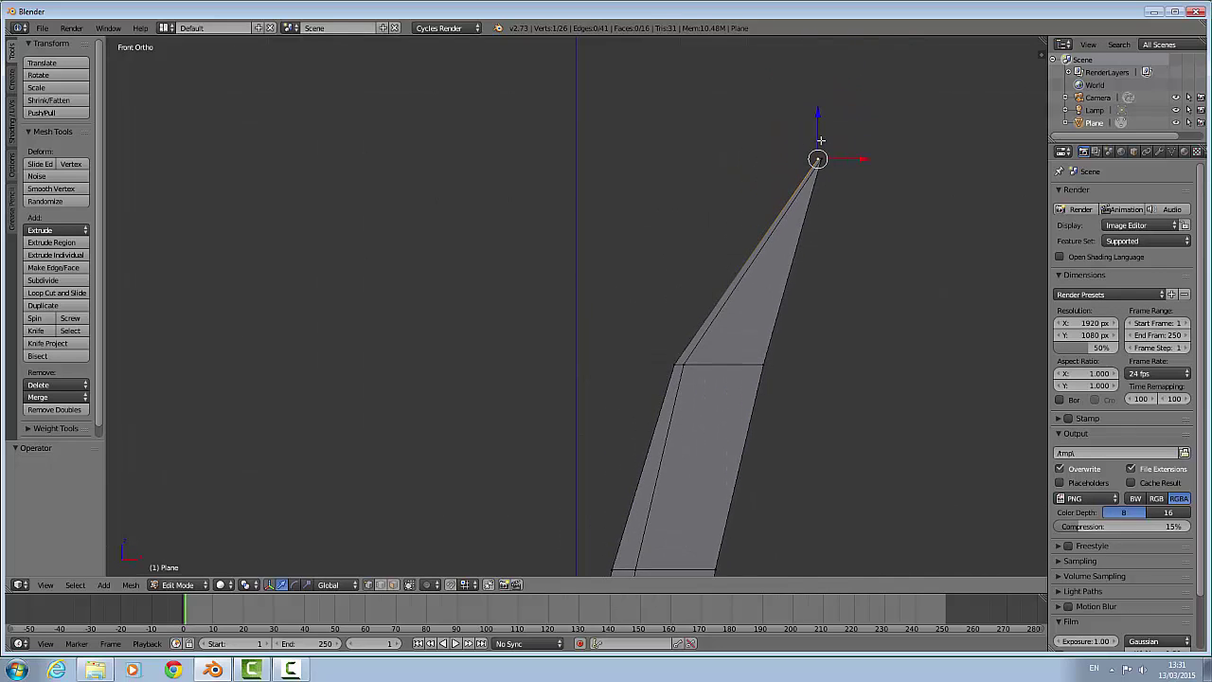
pyautogui.moveTo(862, 223); pyautogui.dragTo(867, 222)
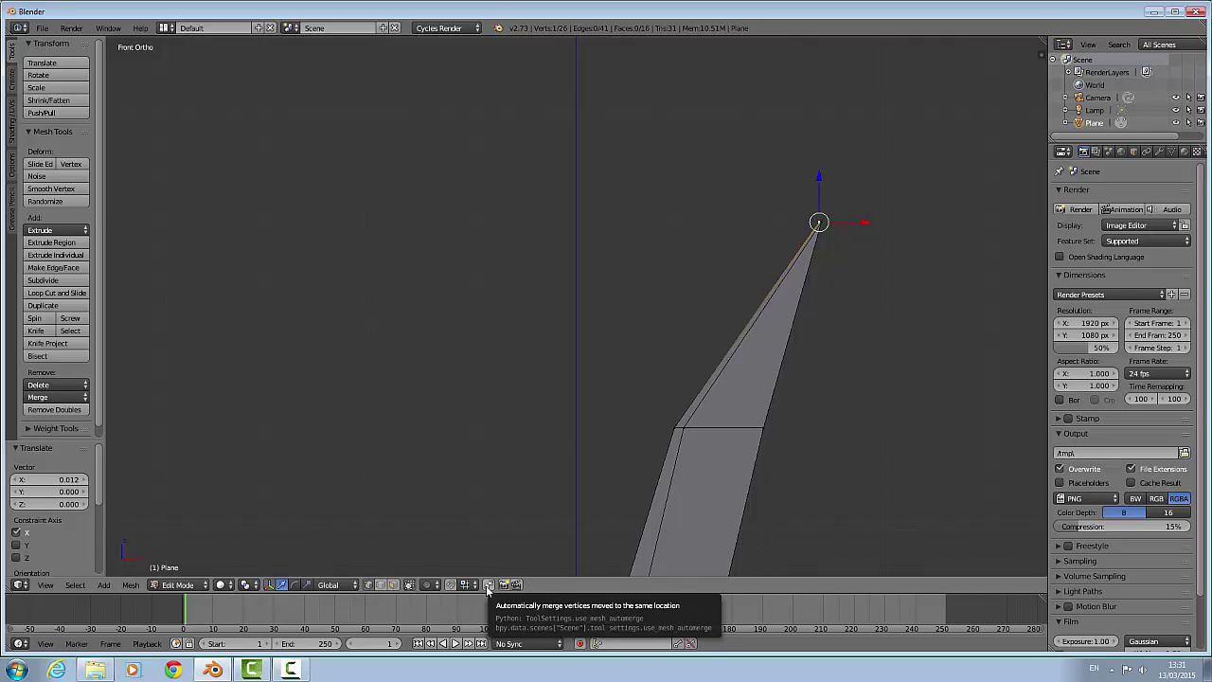
pyautogui.moveTo(864, 223); pyautogui.dragTo(866, 223)
# Step: Select the whole blade mesh and move it about -0.444 units along X, bringing the base's right-hand side to the Z axis
pyautogui.scroll(-3, 722, 306)
pyautogui.keyDown('shift'); pyautogui.scroll(-3, 672, 322); pyautogui.keyUp('shift')
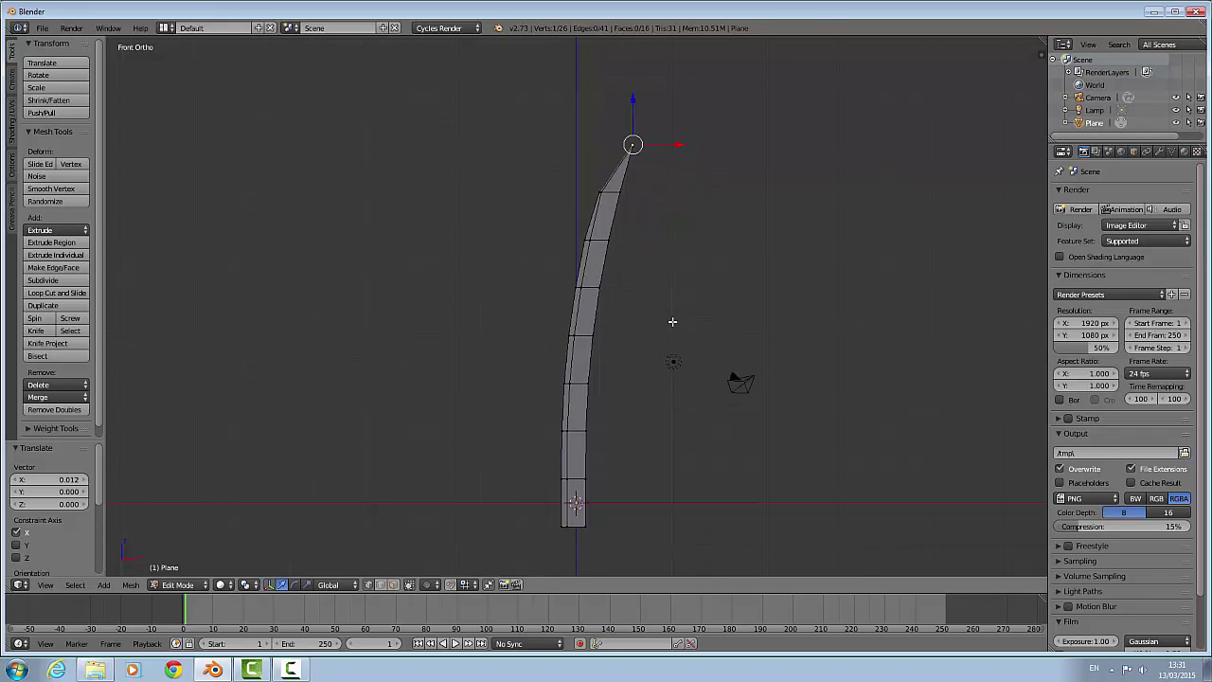
pyautogui.keyDown('shift'); pyautogui.scroll(-2, 672, 322); pyautogui.keyUp('shift')
pyautogui.scroll(-1, 670, 293)
pyautogui.press('a')
pyautogui.press('a')
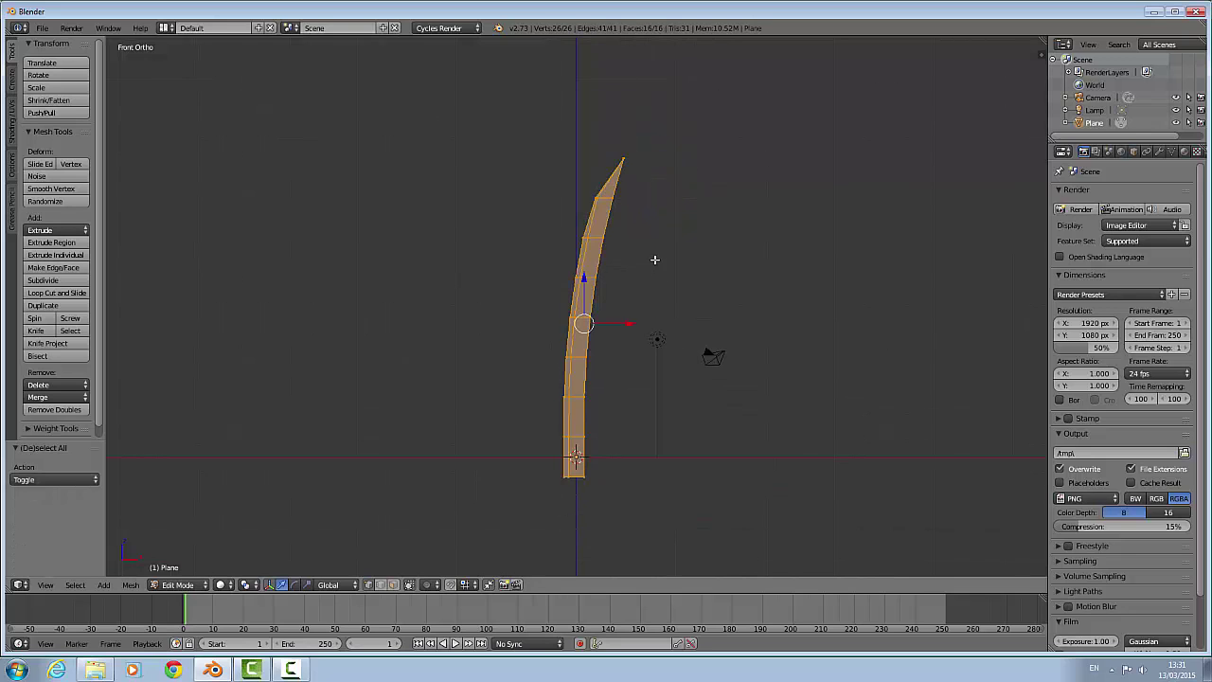
pyautogui.press('g')
pyautogui.press('x')
pyautogui.click(574, 321)
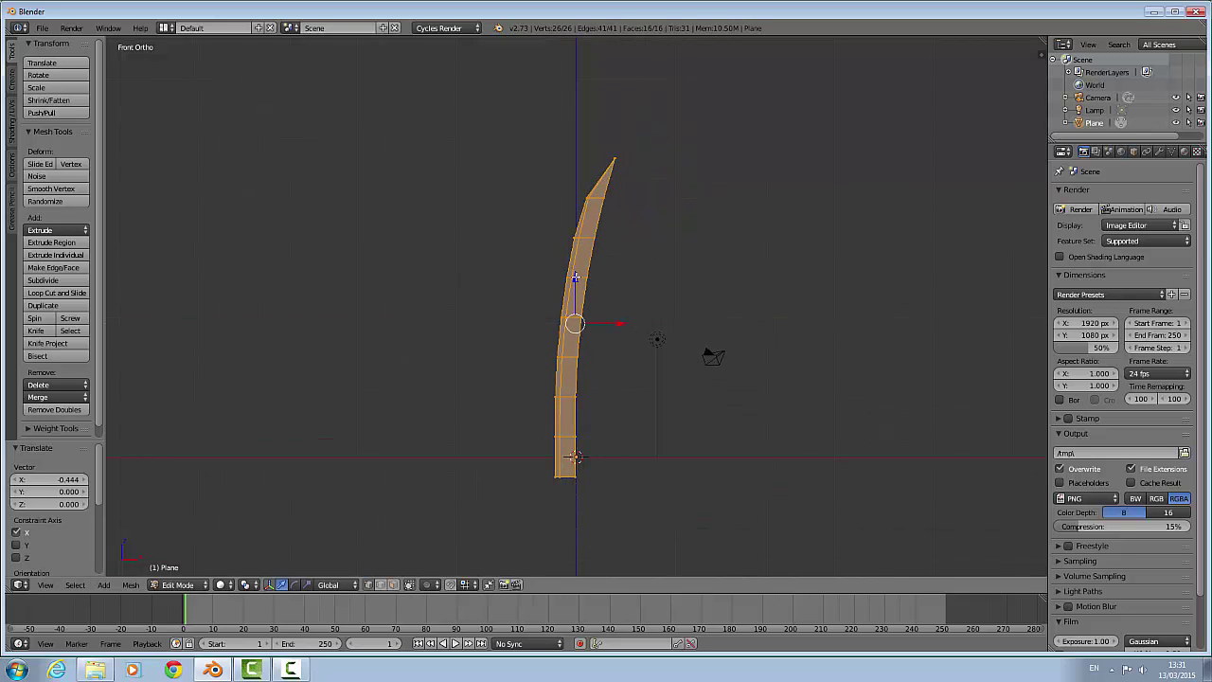
# Step: Move the whole blade about -6.348 units along Z and -1.968 units along X so its tip lies near the Z axis
pyautogui.press('g')
pyautogui.press('z')
pyautogui.click(573, 403)
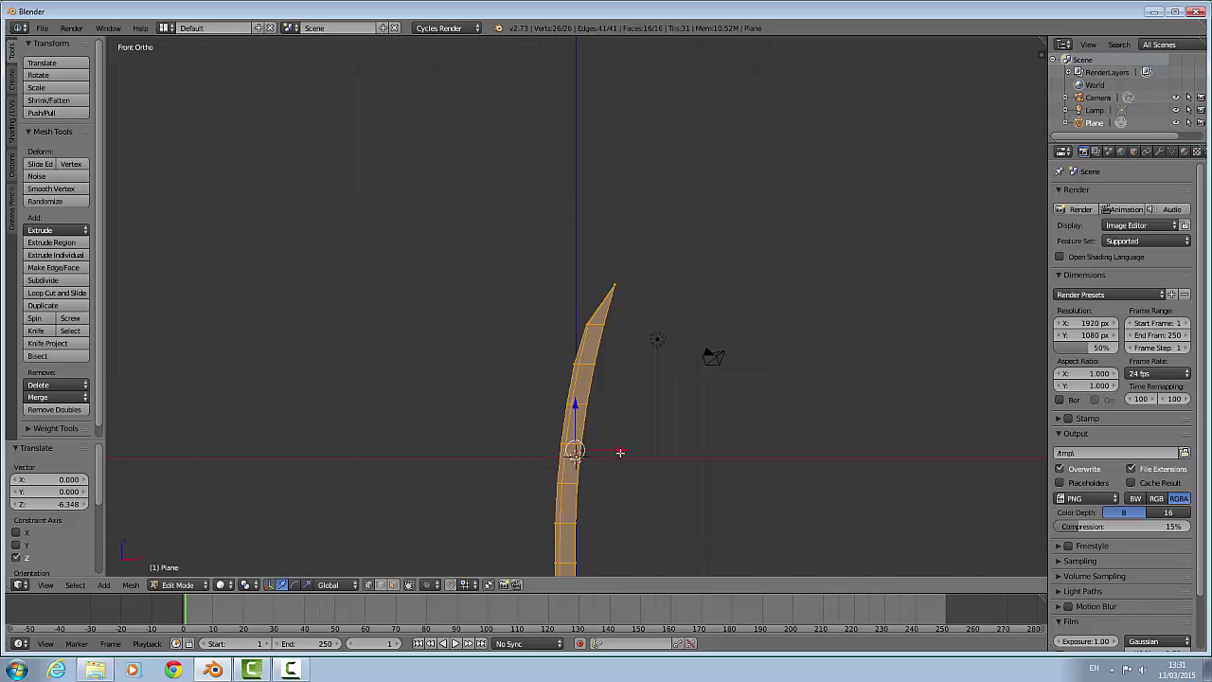
pyautogui.press('g')
pyautogui.press('x')
pyautogui.click(579, 455)
# Step: Move only the edge strip's outer tip vertex along X by about 0.008 and 0.0007 units to auto-merge it with the blade tip
pyautogui.scroll(4, 634, 275)
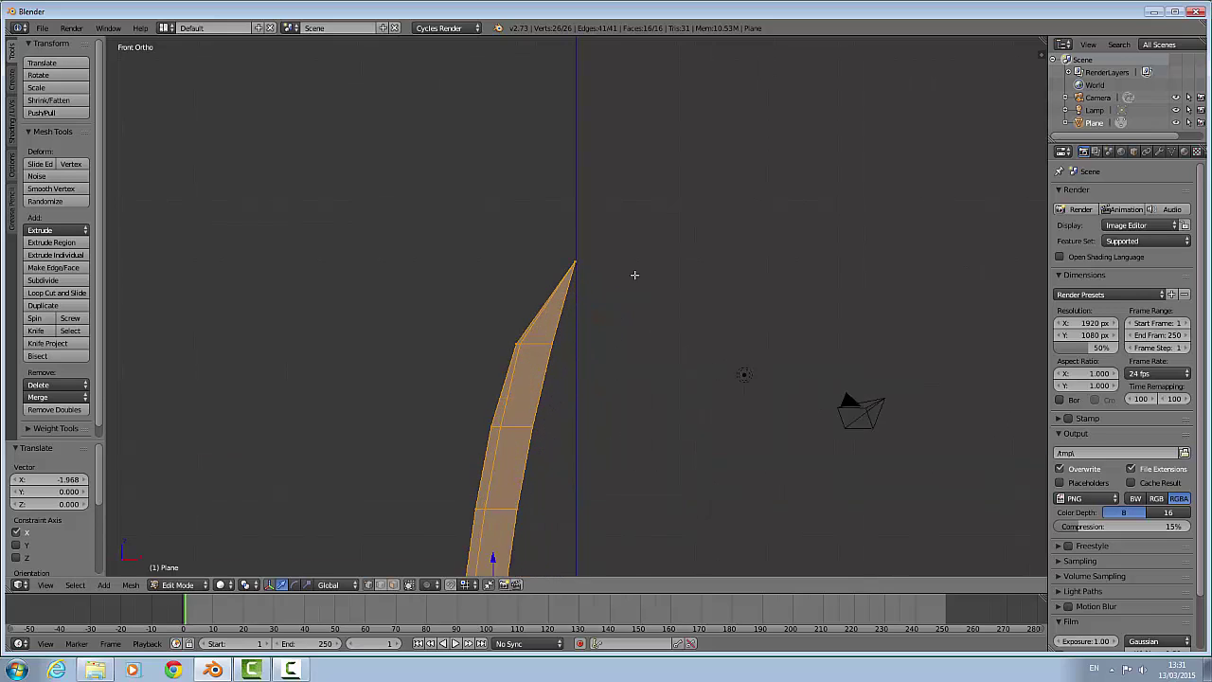
pyautogui.scroll(3, 634, 275)
pyautogui.keyDown('shift'); pyautogui.scroll(5, 575, 238); pyautogui.keyUp('shift')
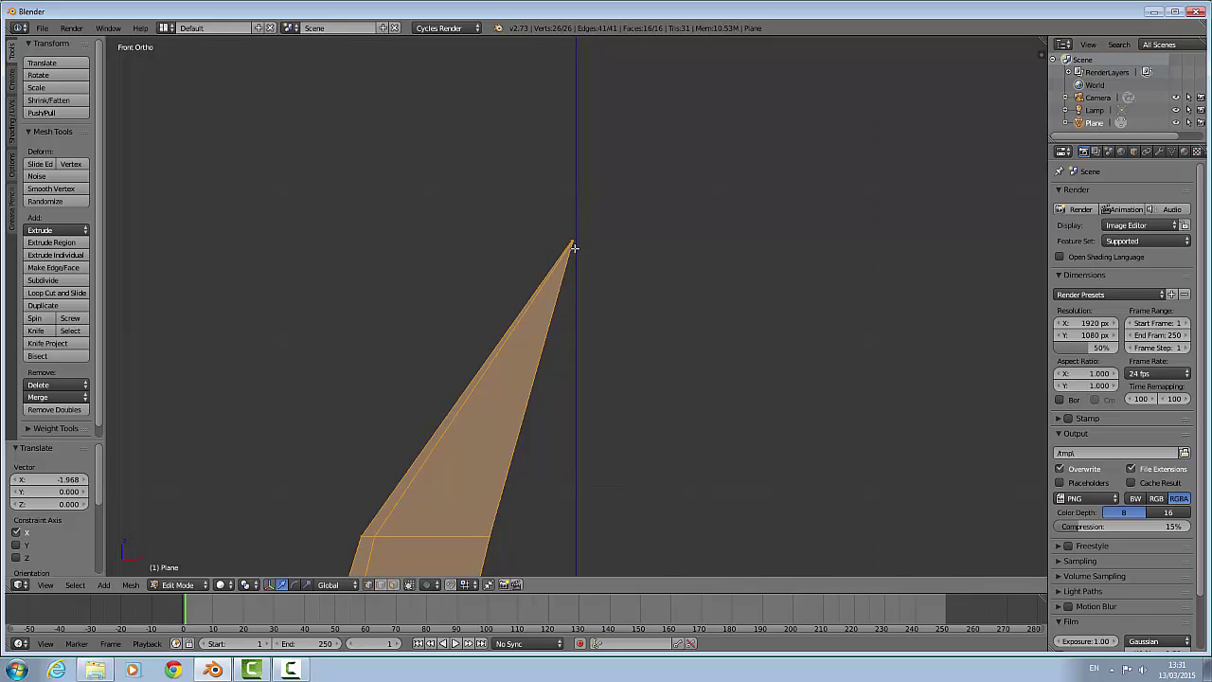
pyautogui.keyDown('shift'); pyautogui.scroll(-6, 572, 385); pyautogui.keyUp('shift')
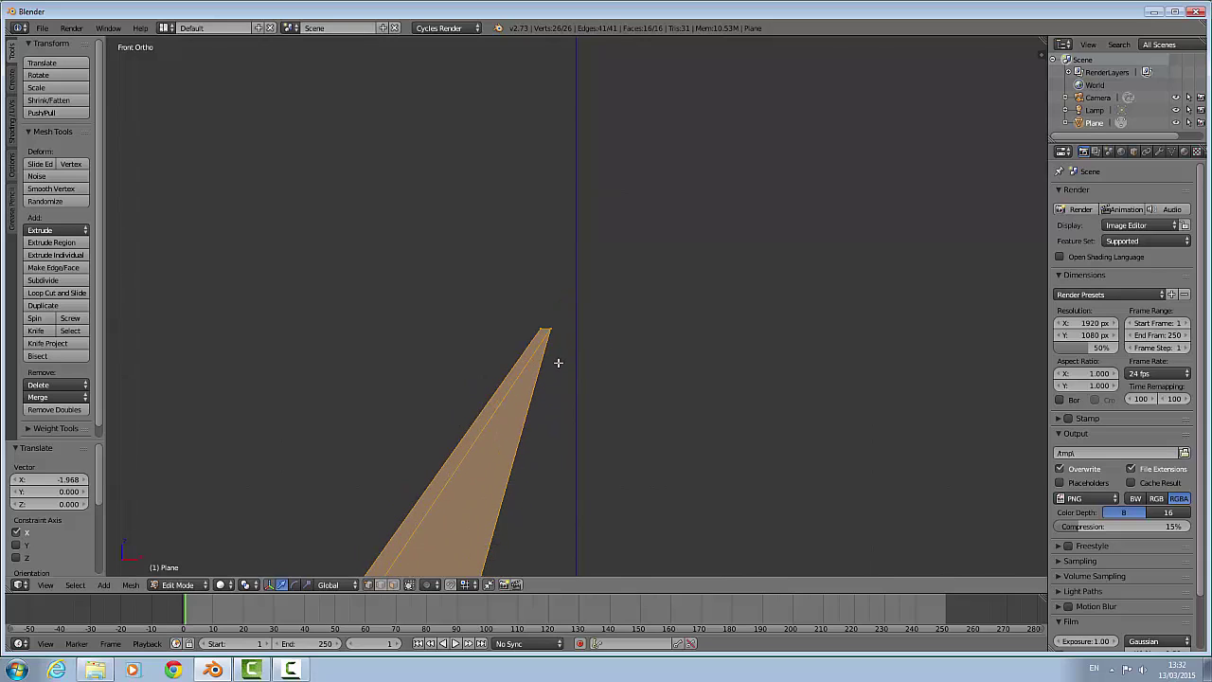
pyautogui.press('a')
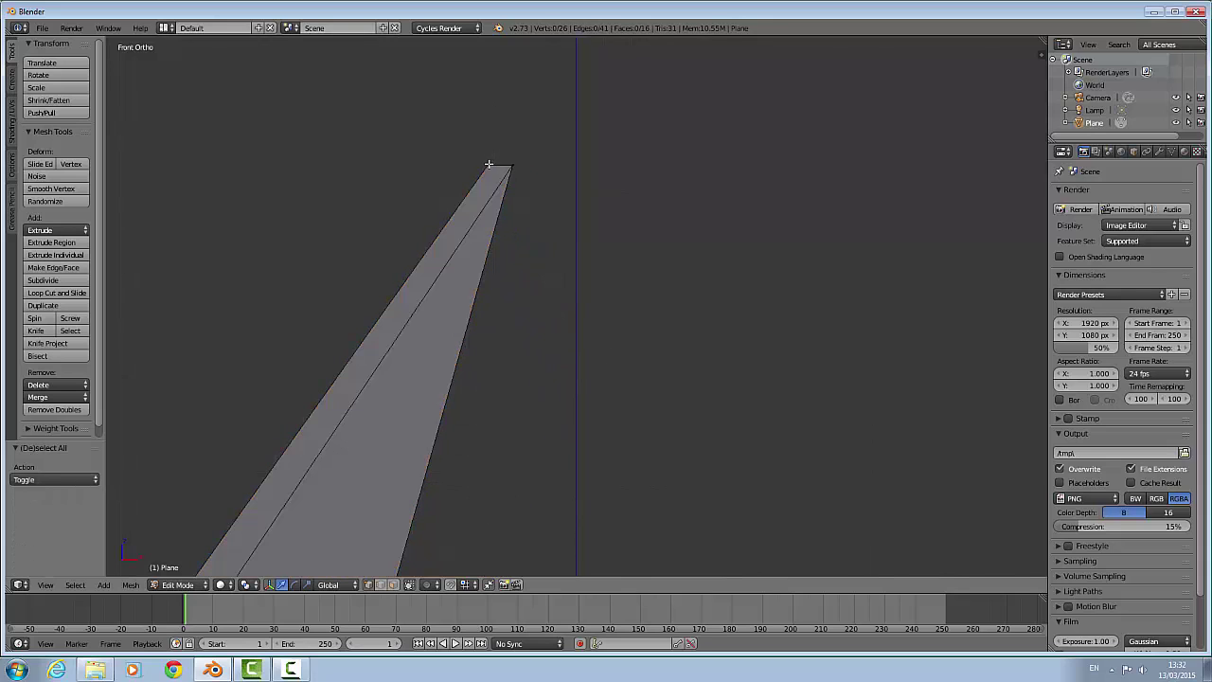
pyautogui.rightClick(488, 167)
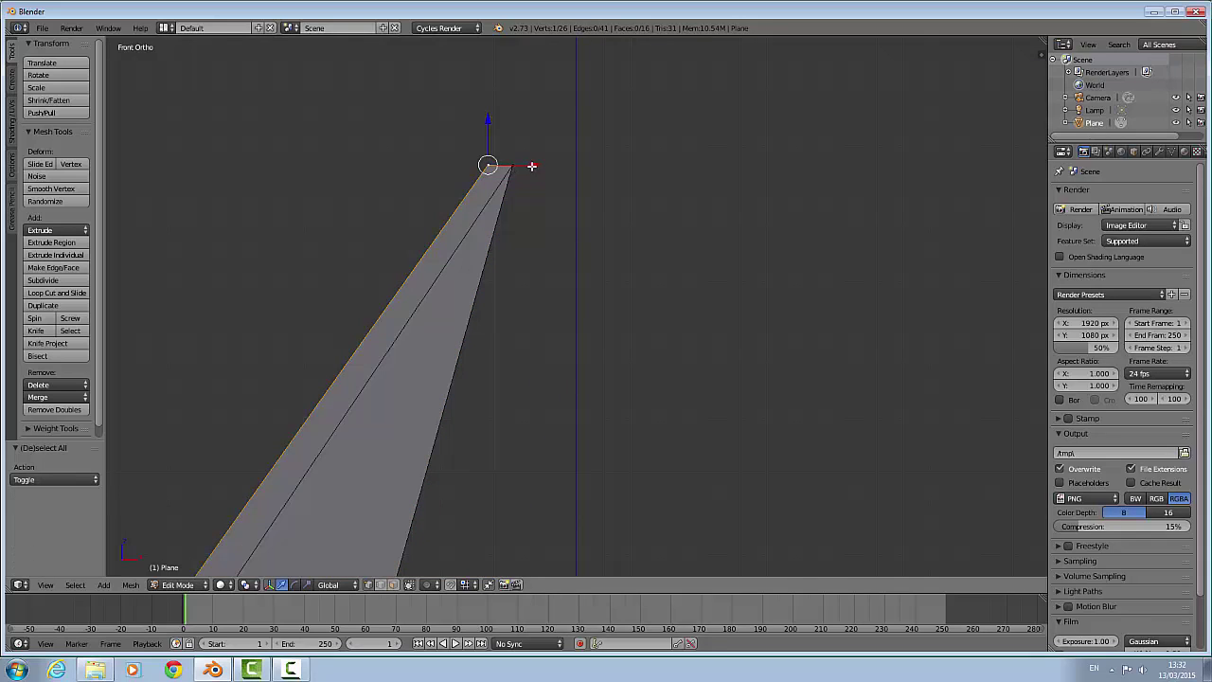
pyautogui.press('g')
pyautogui.press('x')
pyautogui.click(554, 163)
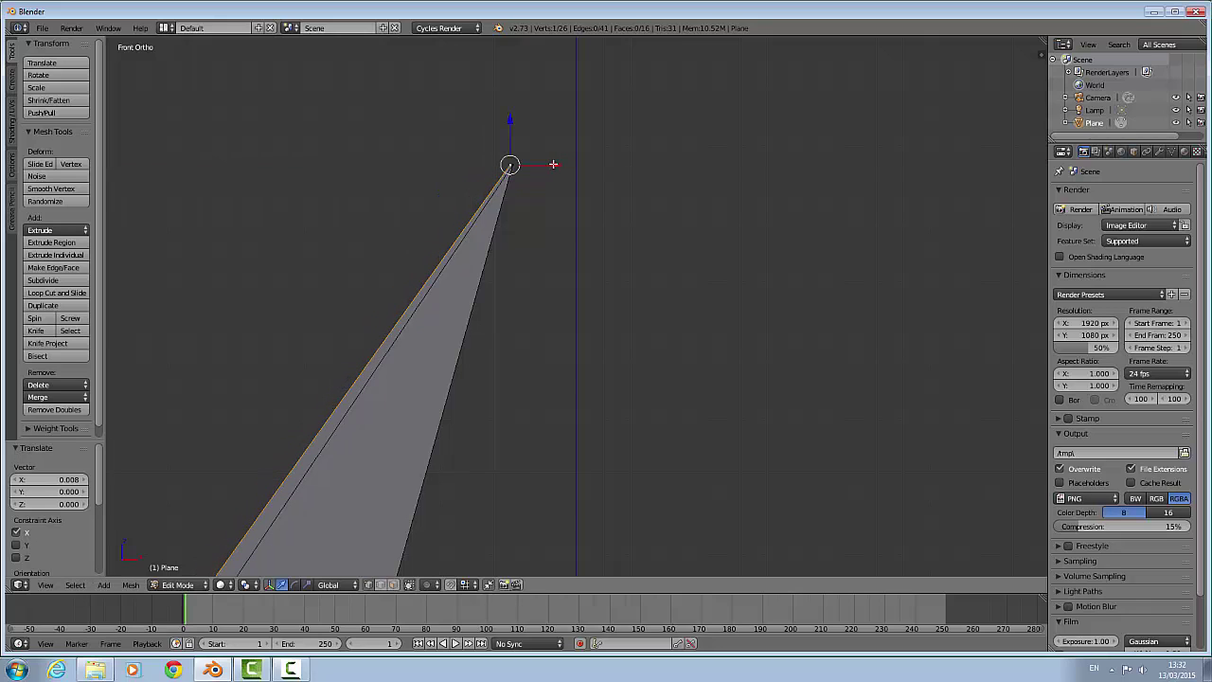
pyautogui.press('g')
pyautogui.press('x')
pyautogui.click(555, 165)
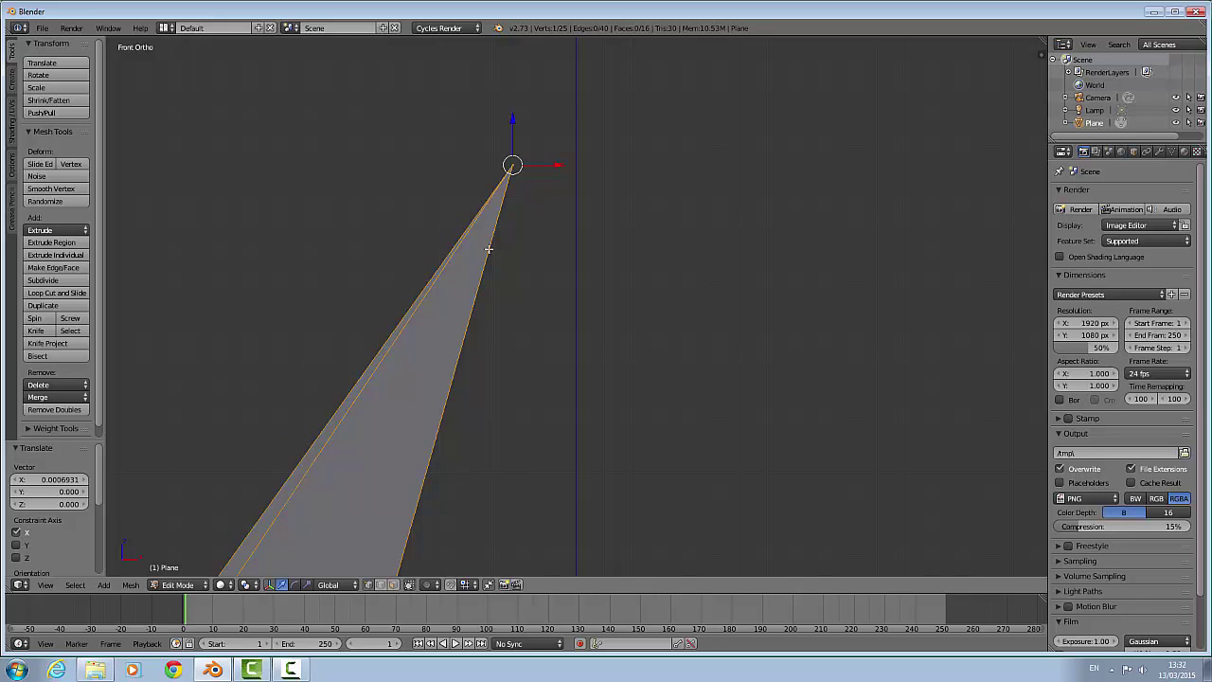
# Step: Select the whole blade mesh and move it about 2.407 units along X and 2.169 plus 5.104 units along Z, setting its base at the origin
pyautogui.keyDown('shift'); pyautogui.moveTo(490, 204); pyautogui.dragTo(558, 297, button='middle'); pyautogui.keyUp('shift')
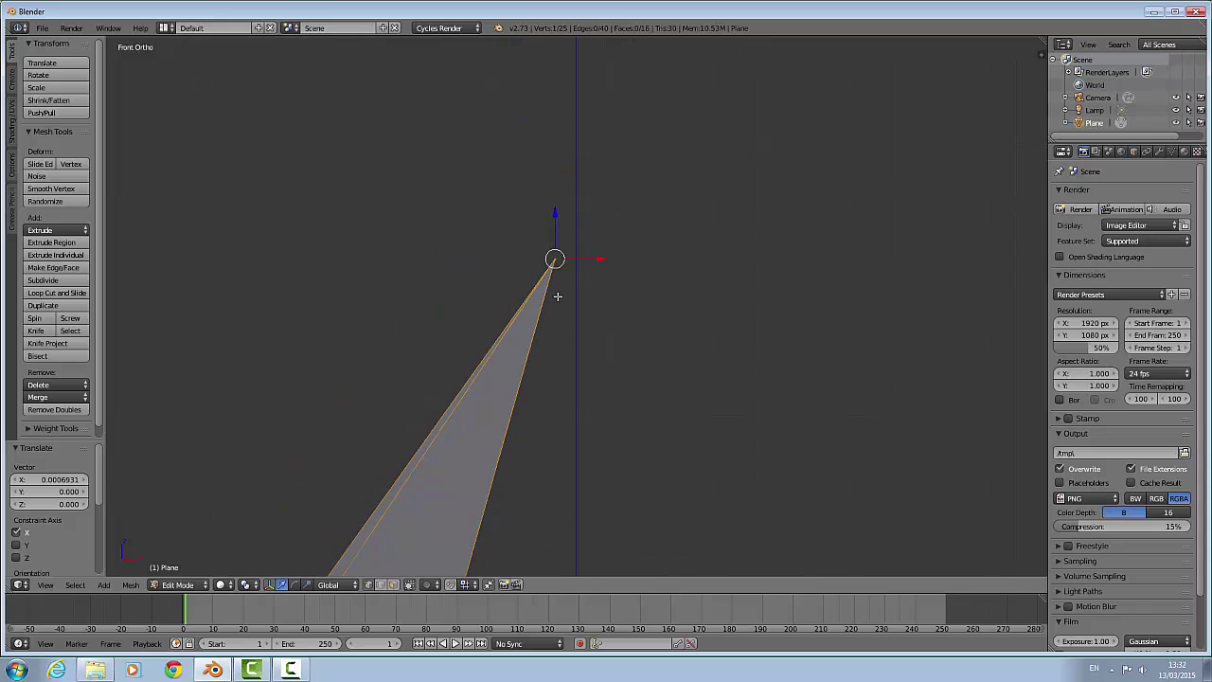
pyautogui.keyDown('shift'); pyautogui.scroll(-3, 559, 296); pyautogui.keyUp('shift')
pyautogui.scroll(-4, 568, 287)
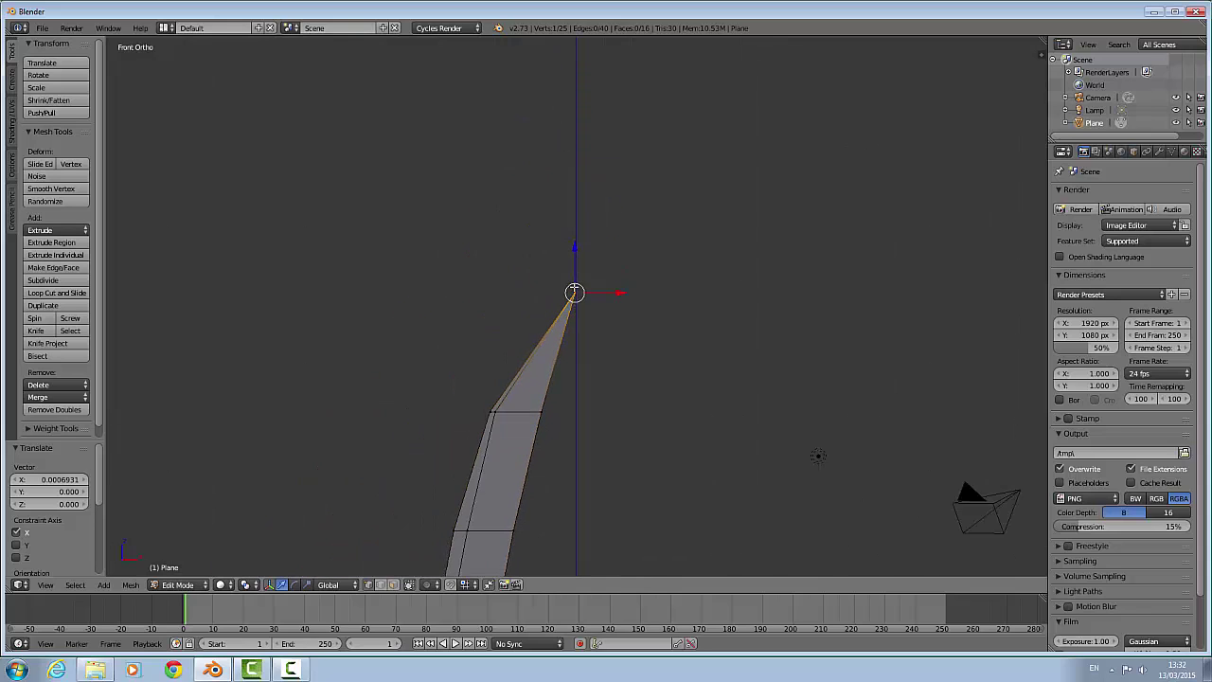
pyautogui.keyDown('shift'); pyautogui.scroll(-4, 577, 284); pyautogui.keyUp('shift')
pyautogui.scroll(-10, 577, 284)
pyautogui.scroll(6, 578, 275)
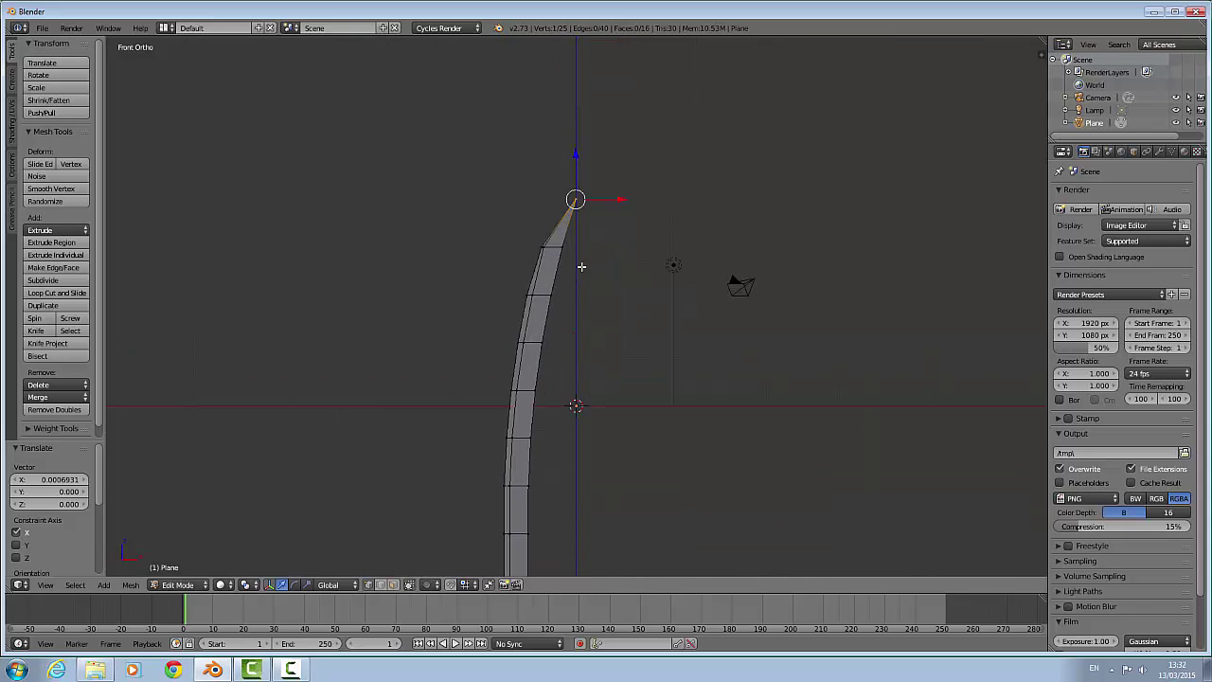
pyautogui.keyDown('shift'); pyautogui.scroll(-3, 581, 266); pyautogui.keyUp('shift')
pyautogui.press('a')
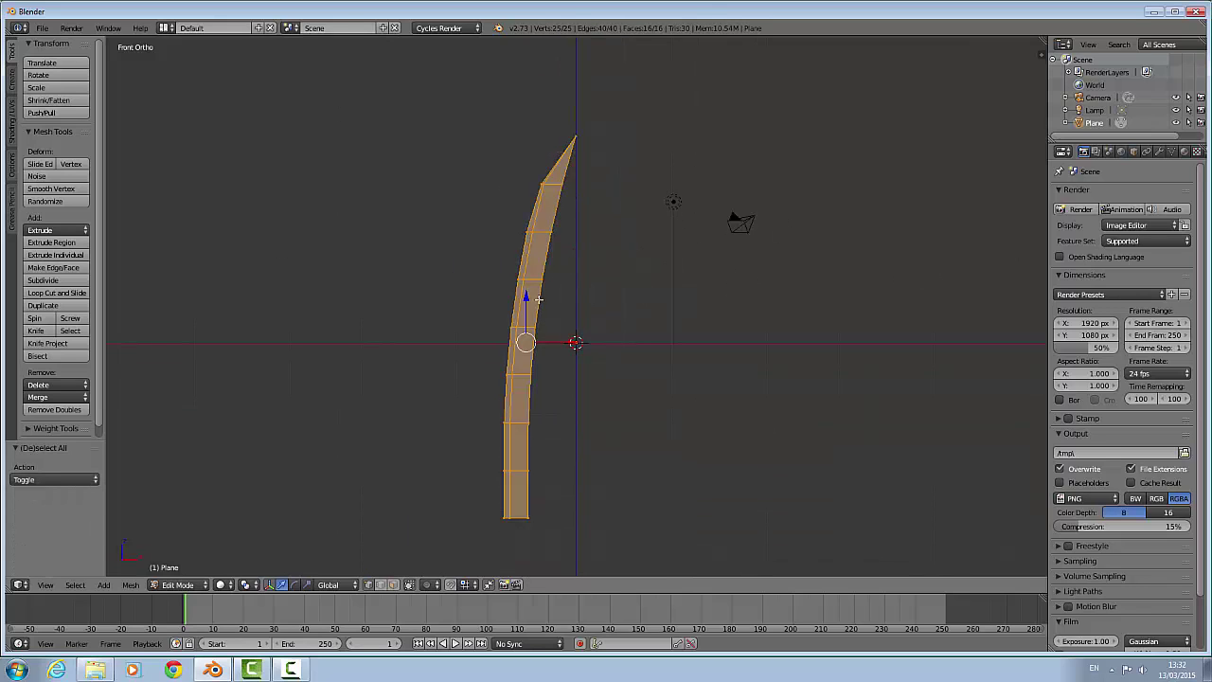
pyautogui.moveTo(527, 297); pyautogui.dragTo(527, 245)
pyautogui.press('g')
pyautogui.press('x')
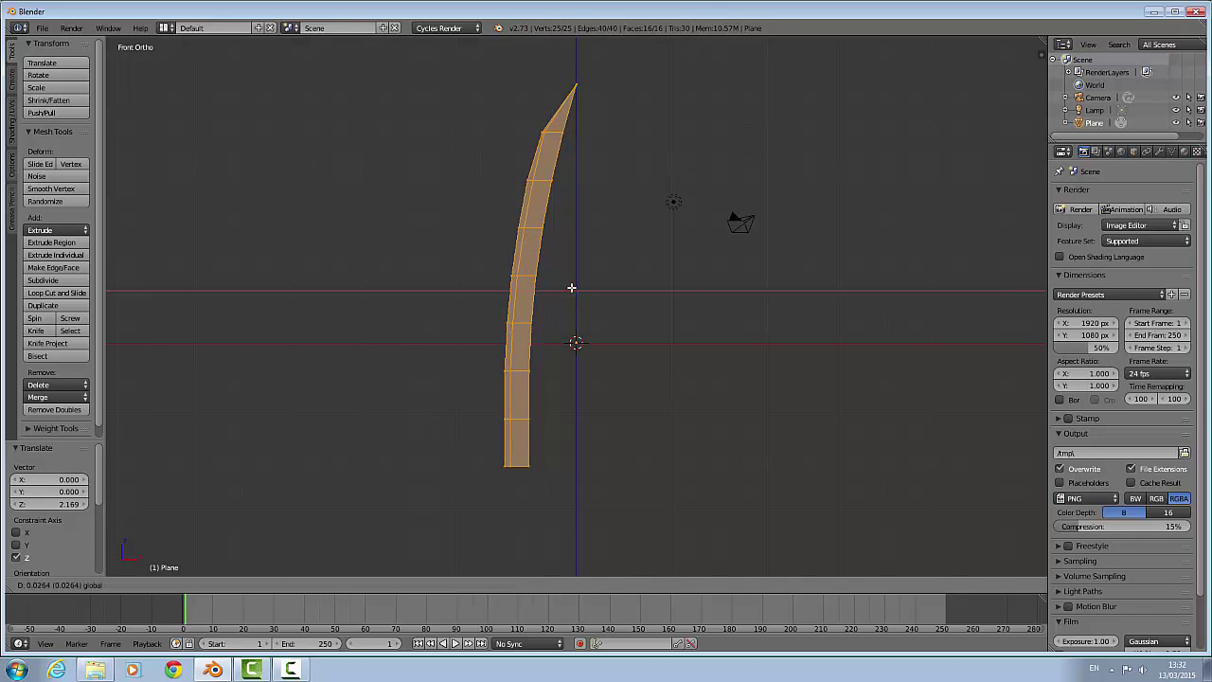
pyautogui.click(625, 290)
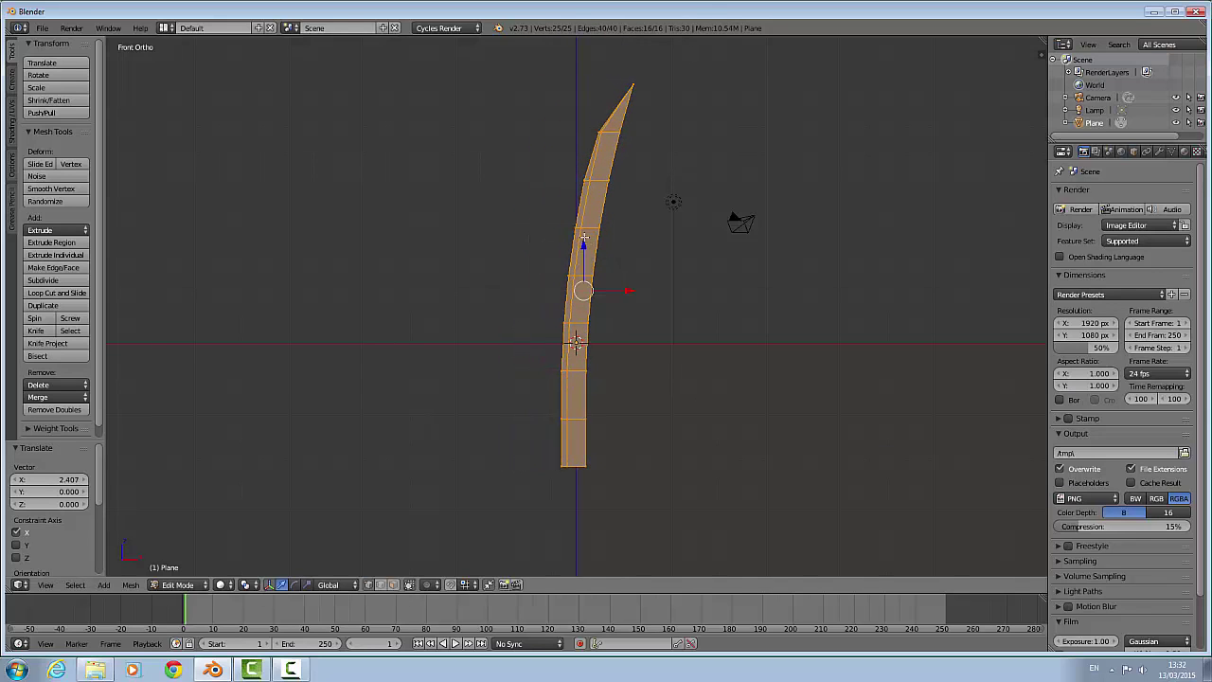
pyautogui.moveTo(584, 237); pyautogui.dragTo(584, 113)
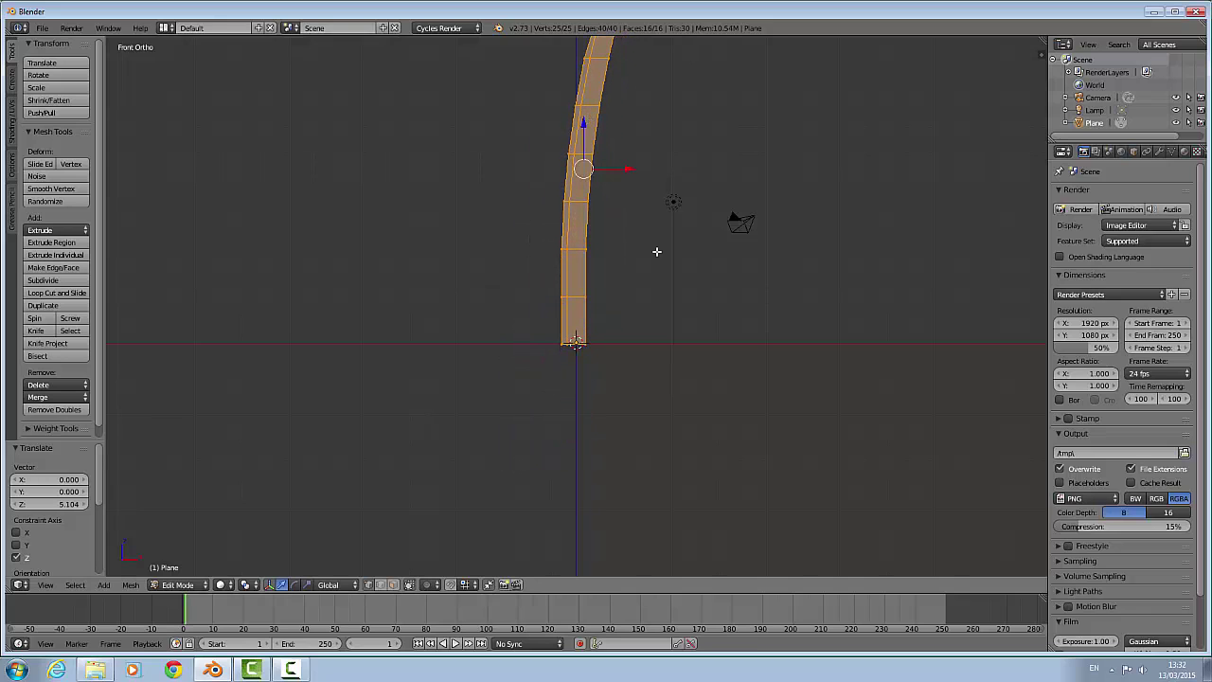
pyautogui.keyDown('shift'); pyautogui.scroll(5, 656, 269); pyautogui.keyUp('shift')
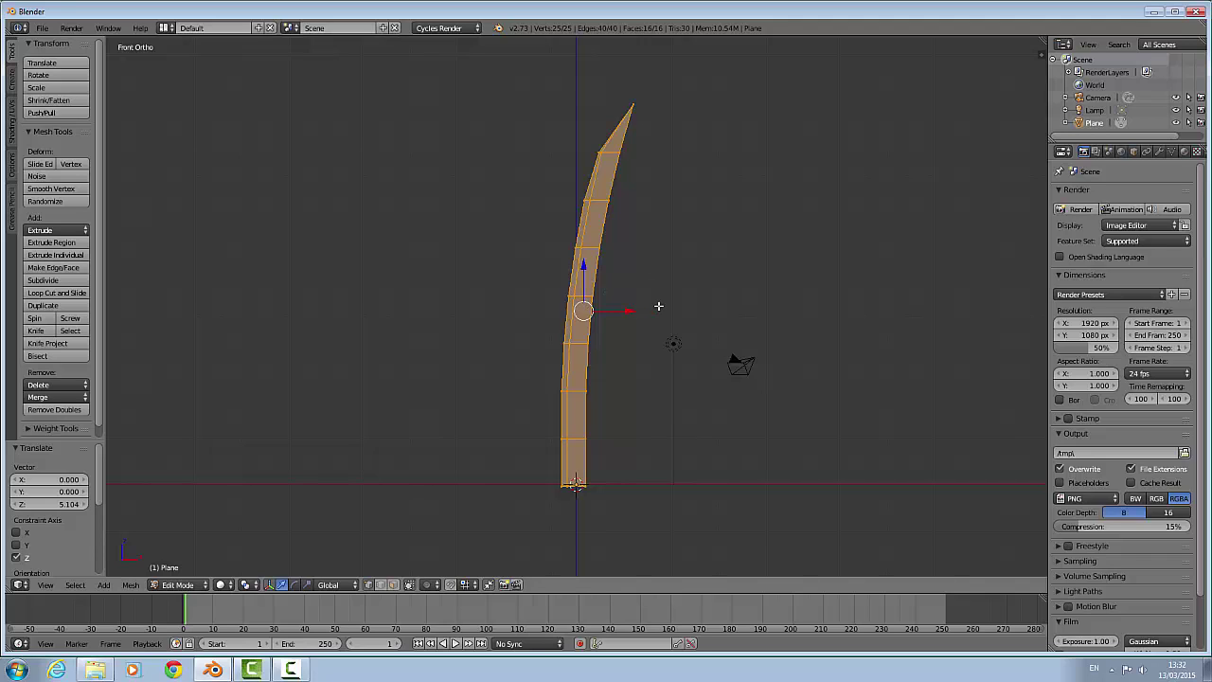
# Step: From the right-side orthographic view, extrude the whole blade about 0.185 units along Y to give it thickness
pyautogui.press('KP_3')
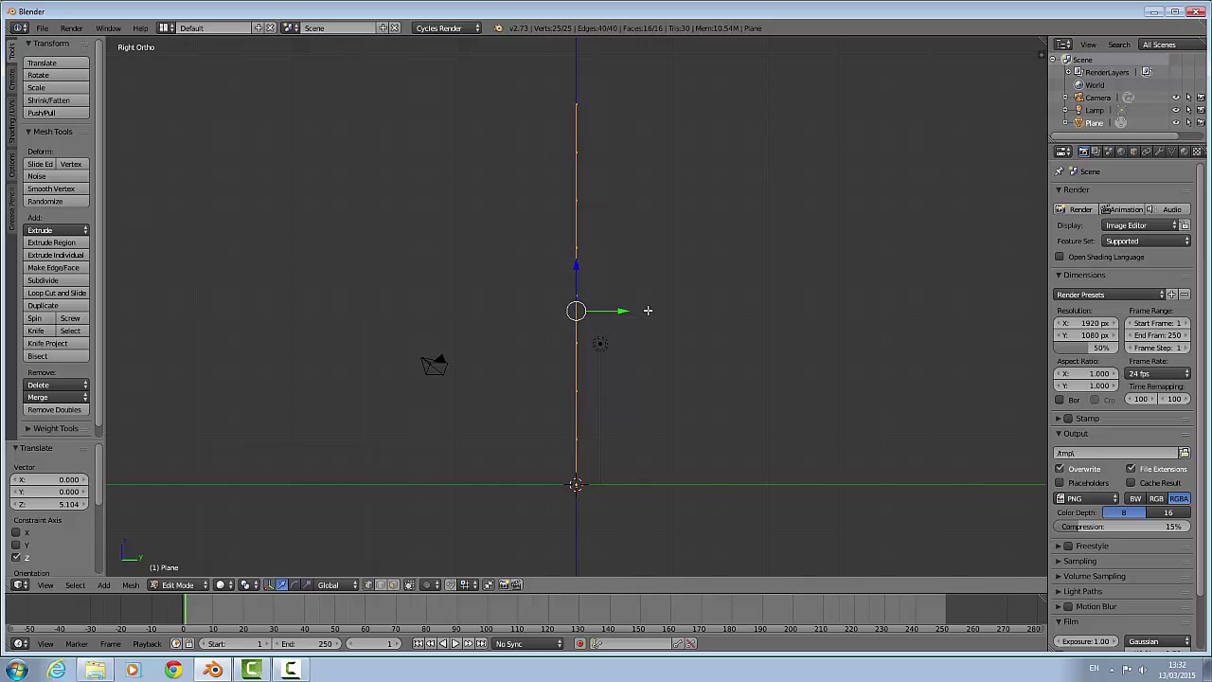
pyautogui.press('e')
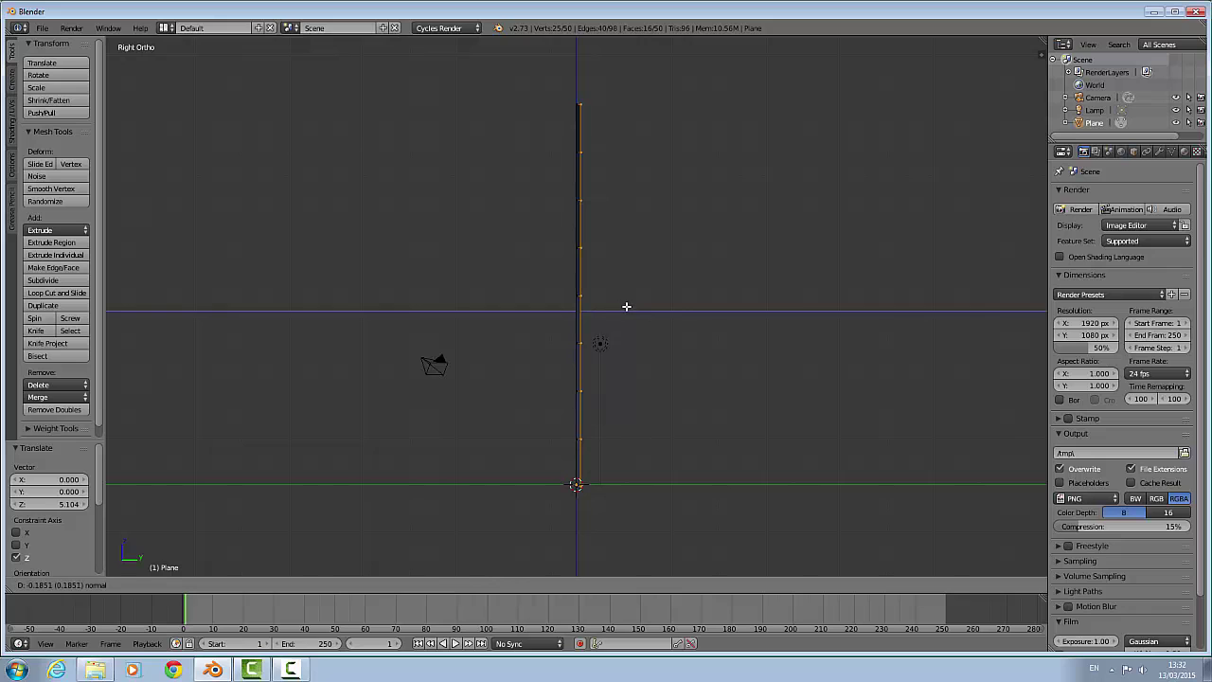
pyautogui.click(626, 306)
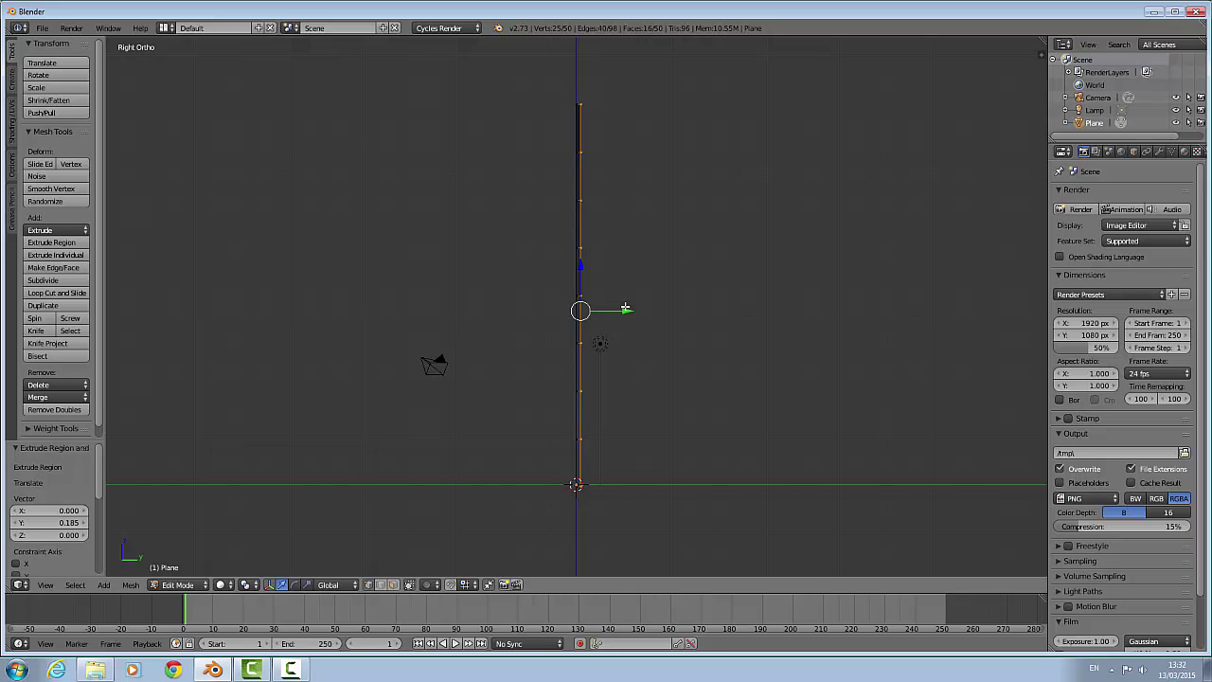
# Step: Select the two tip vertices of the thickened blade and merge them with the At First option
pyautogui.moveTo(625, 308); pyautogui.dragTo(871, 389, button='middle')
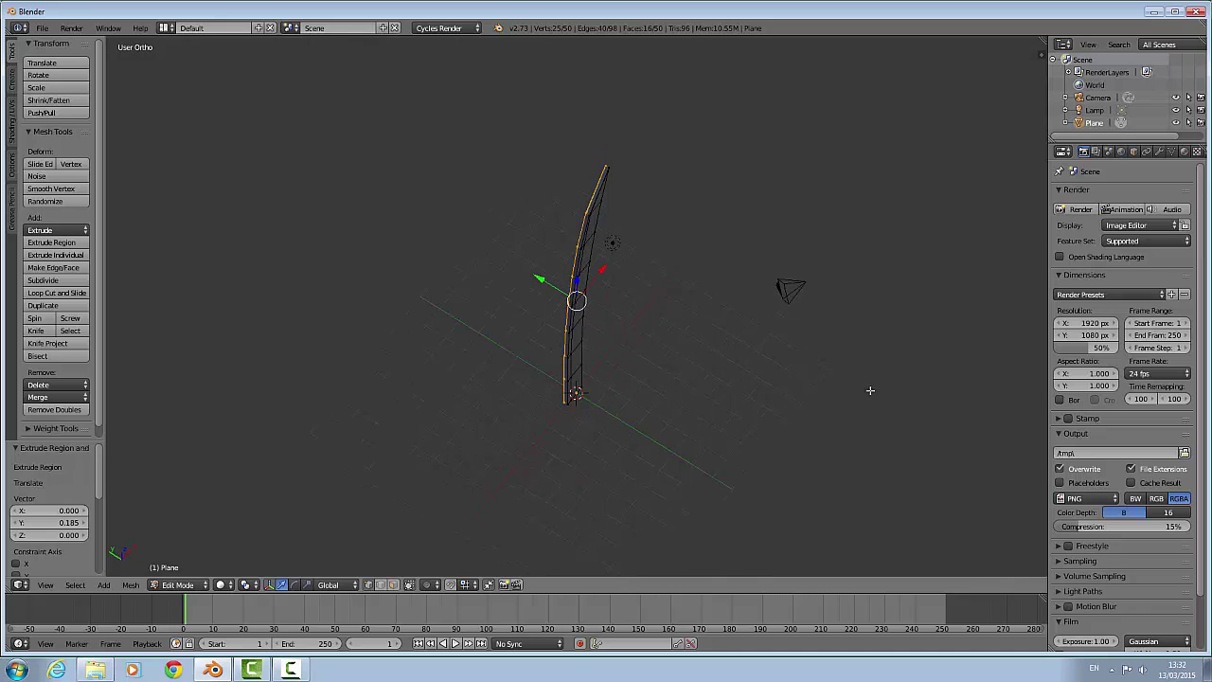
pyautogui.rightClick(609, 168)
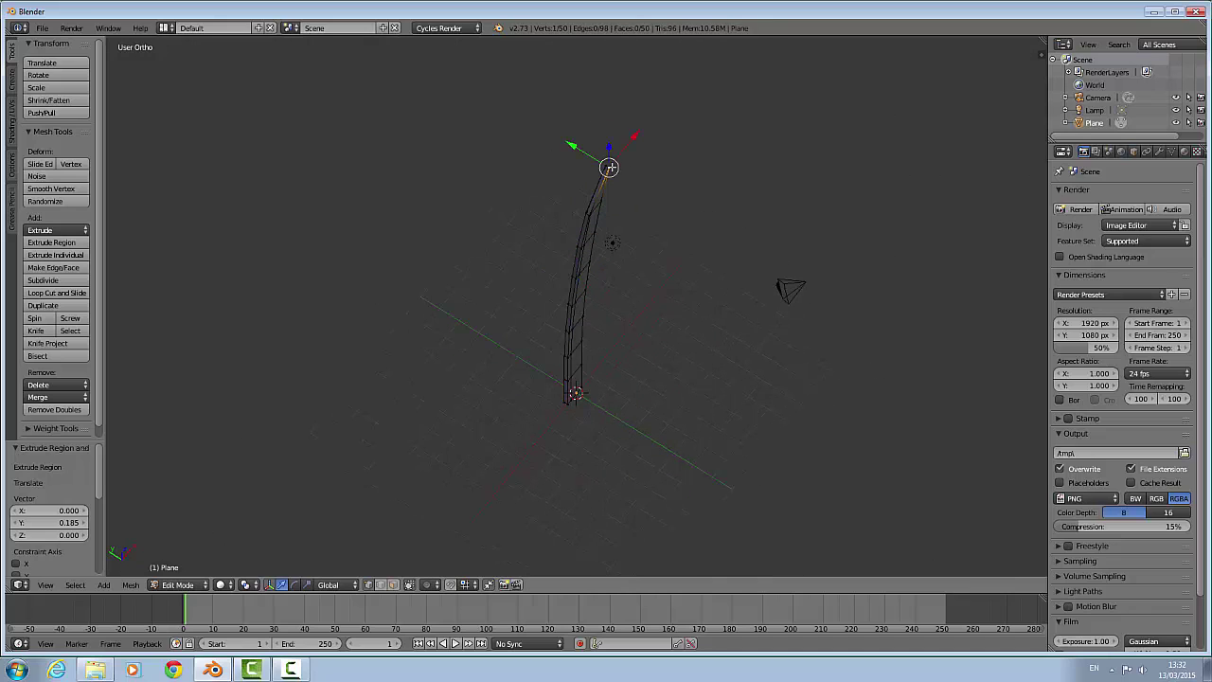
pyautogui.scroll(3, 622, 173)
pyautogui.keyDown('shift'); pyautogui.scroll(5, 711, 142); pyautogui.keyUp('shift')
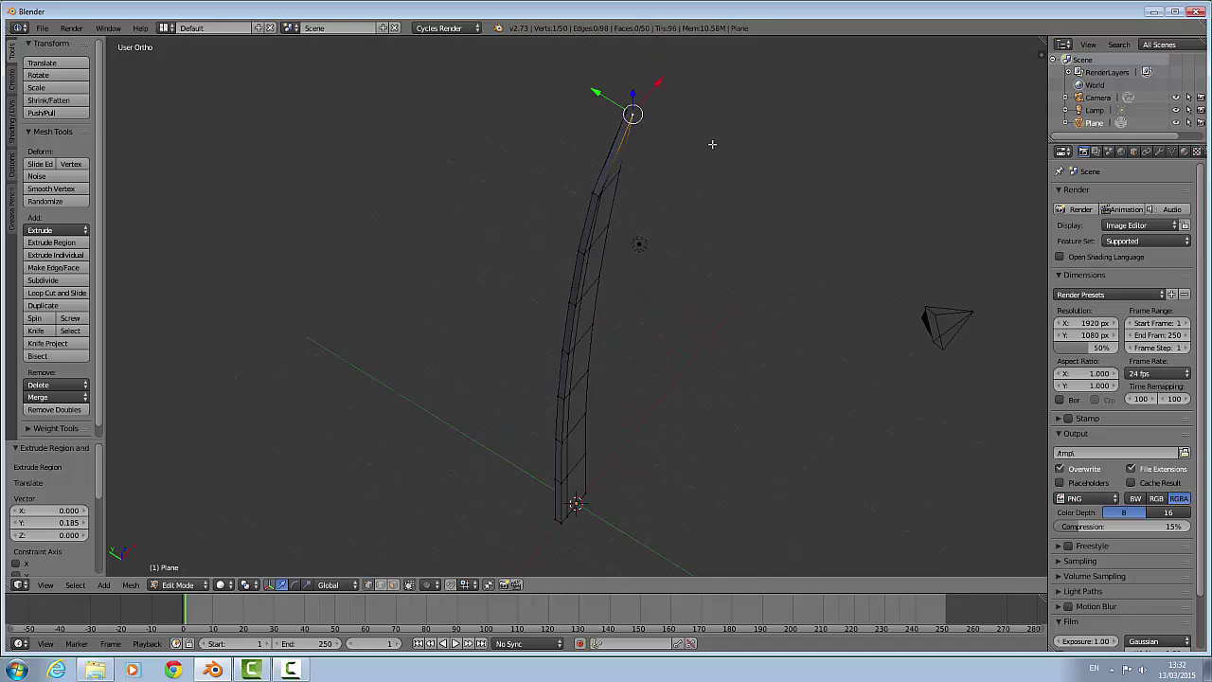
pyautogui.keyDown('shift'); pyautogui.rightClick(631, 193); pyautogui.keyUp('shift')
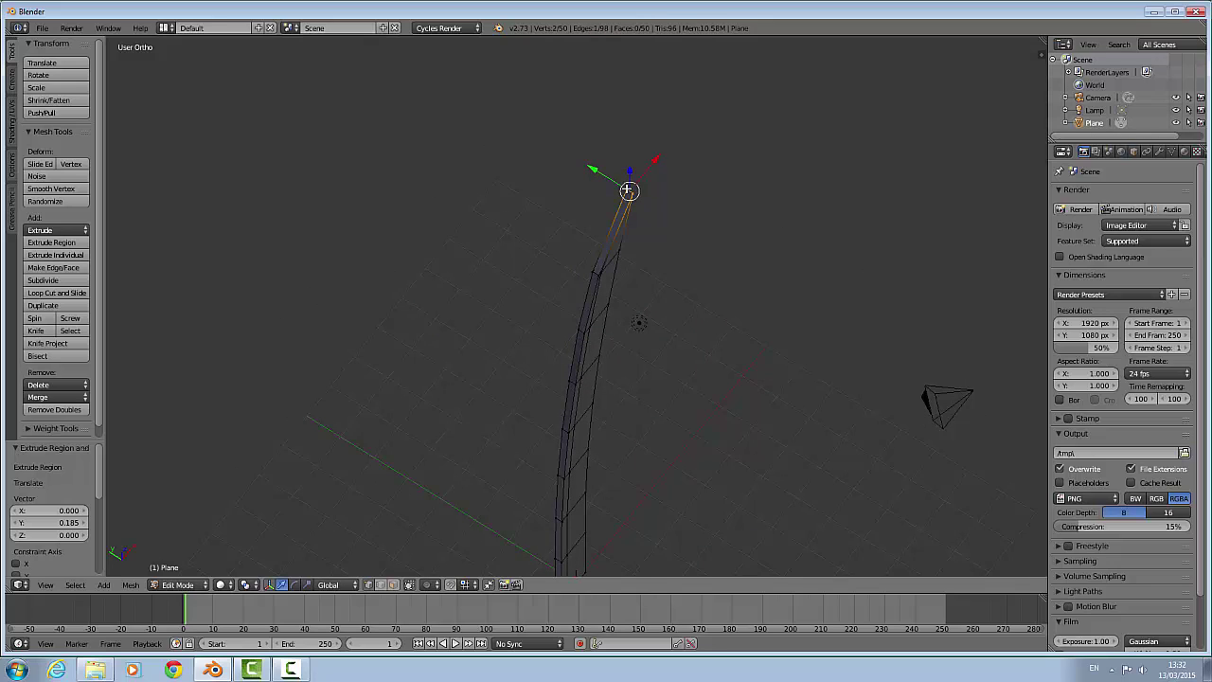
pyautogui.press('w')
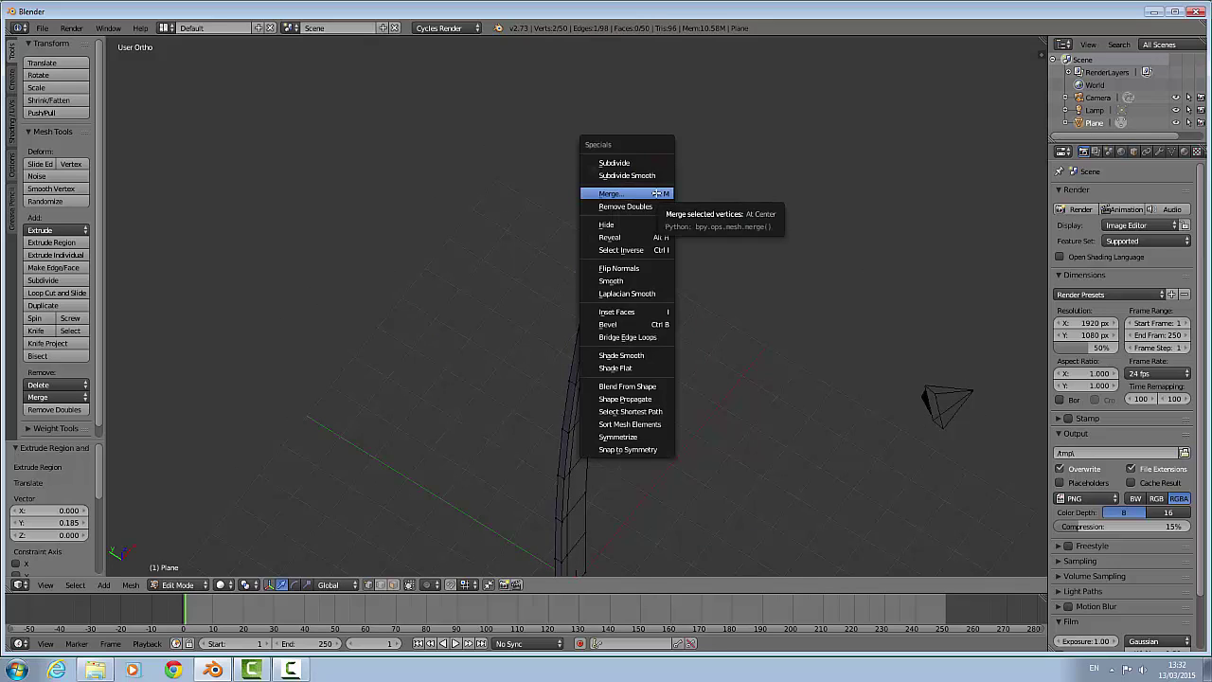
pyautogui.click(655, 192)
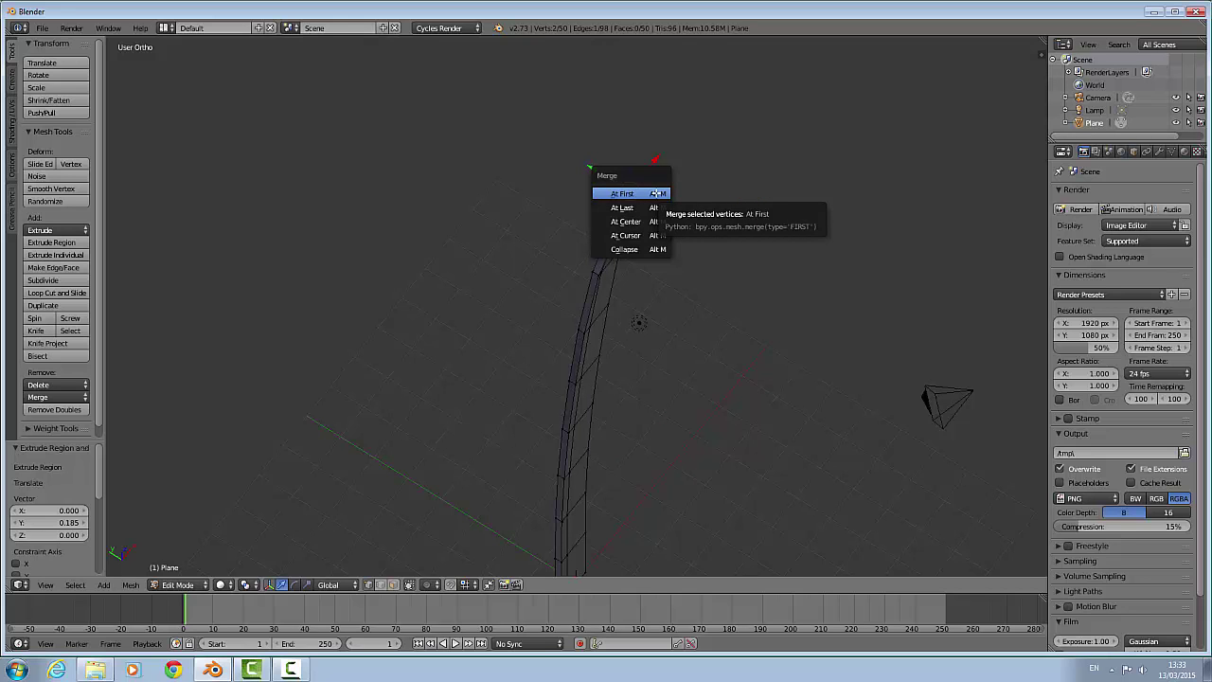
pyautogui.click(655, 193)
# Step: Move the merged tip vertex about 0.046 units along Y toward the middle of the blade's thickness
pyautogui.scroll(2, 690, 233)
pyautogui.press('z')
pyautogui.moveTo(728, 208)
pyautogui.mouseDown(button='middle')
pyautogui.moveTo(629, 225)
pyautogui.moveTo(503, 206)
pyautogui.moveTo(567, 130)
pyautogui.mouseUp(button='middle')
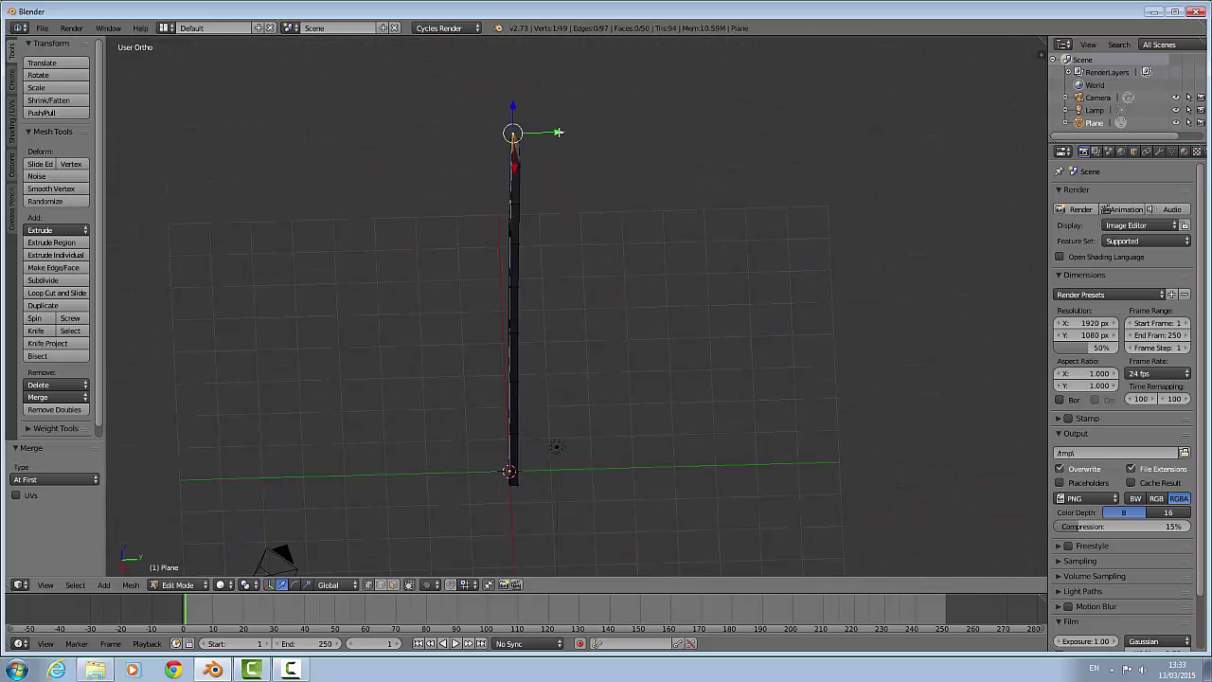
pyautogui.moveTo(559, 132); pyautogui.dragTo(561, 132)
# Step: Select the two outer edge-strip vertices at the first cross-section below the tip
pyautogui.moveTo(578, 184); pyautogui.dragTo(841, 167, button='middle')
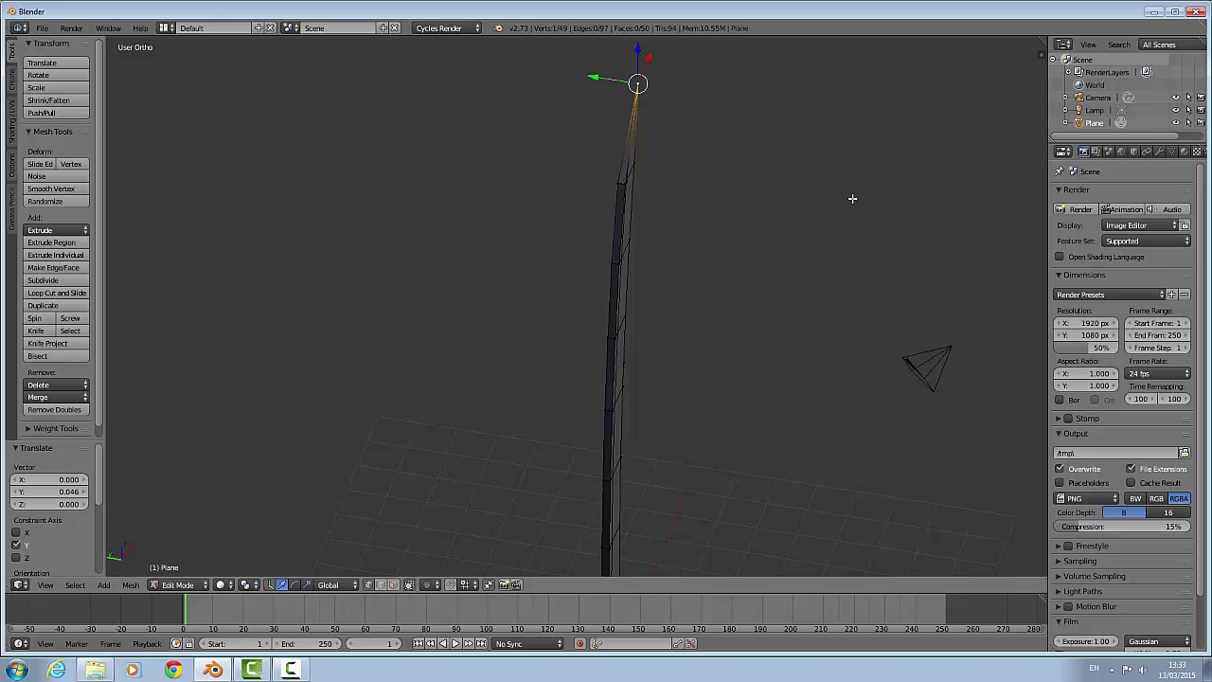
pyautogui.moveTo(853, 198); pyautogui.dragTo(655, 214, button='middle')
pyautogui.rightClick(591, 210)
pyautogui.scroll(3, 590, 210)
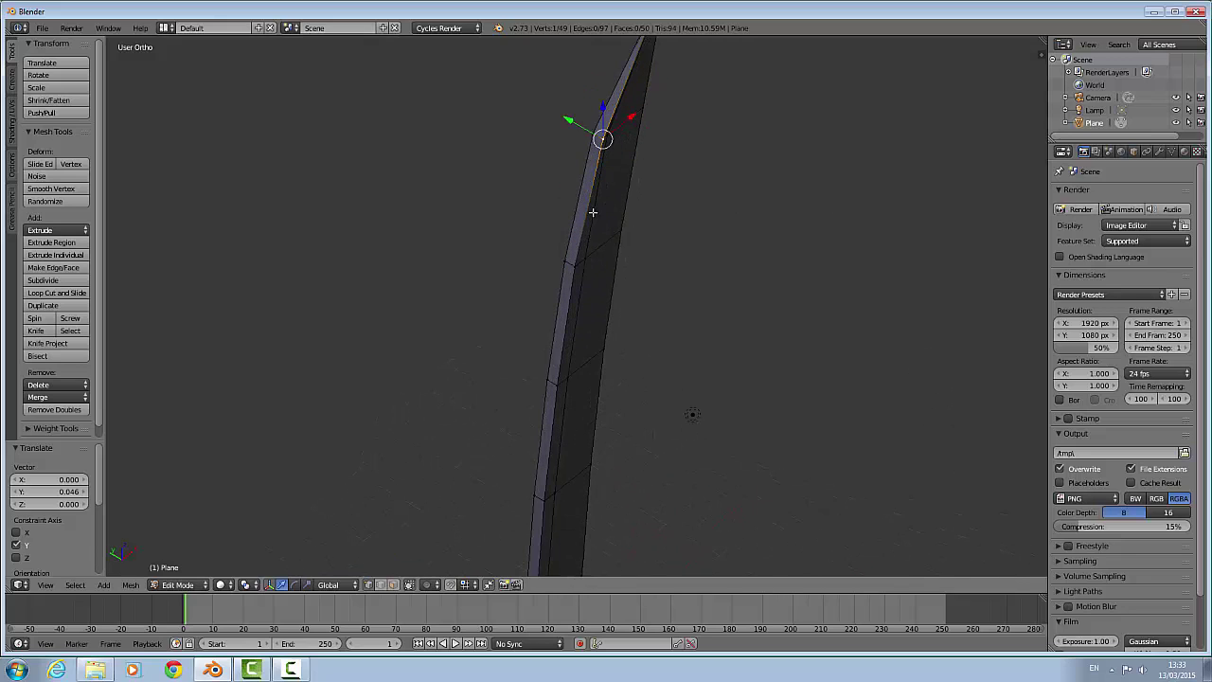
pyautogui.keyDown('shift'); pyautogui.rightClick(594, 135); pyautogui.keyUp('shift')
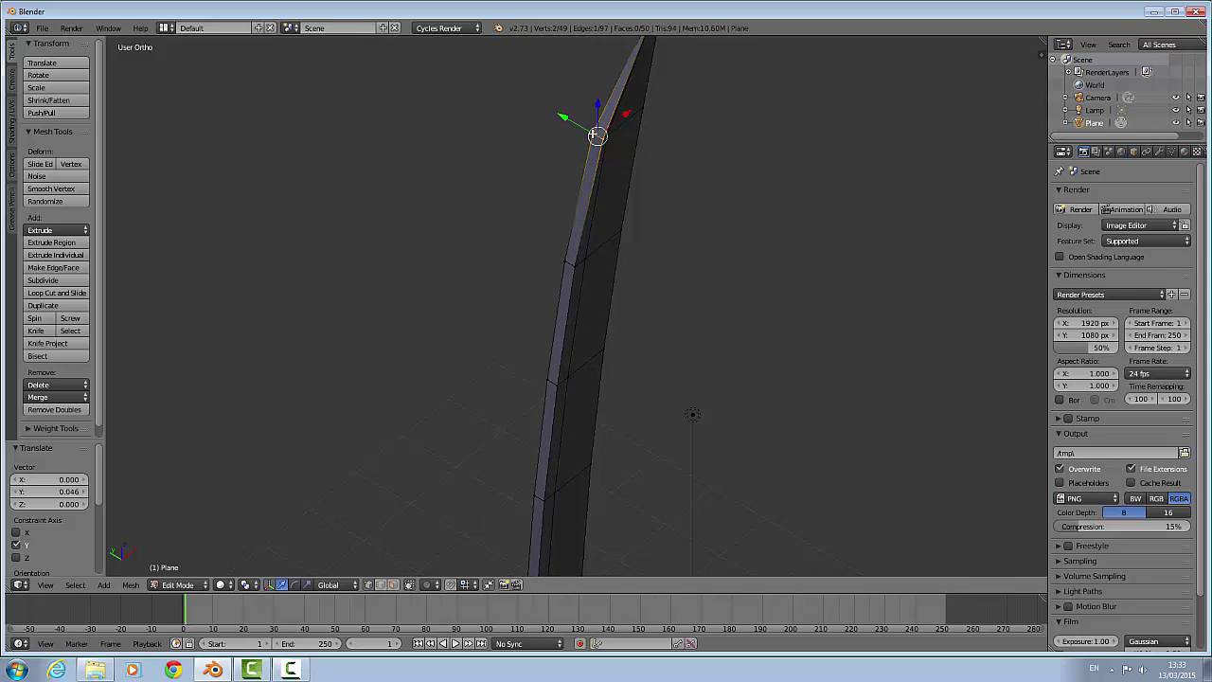
# Step: Try merging the selected vertex pair with the At First option and undo that merge
pyautogui.press('w')
pyautogui.click(593, 132)
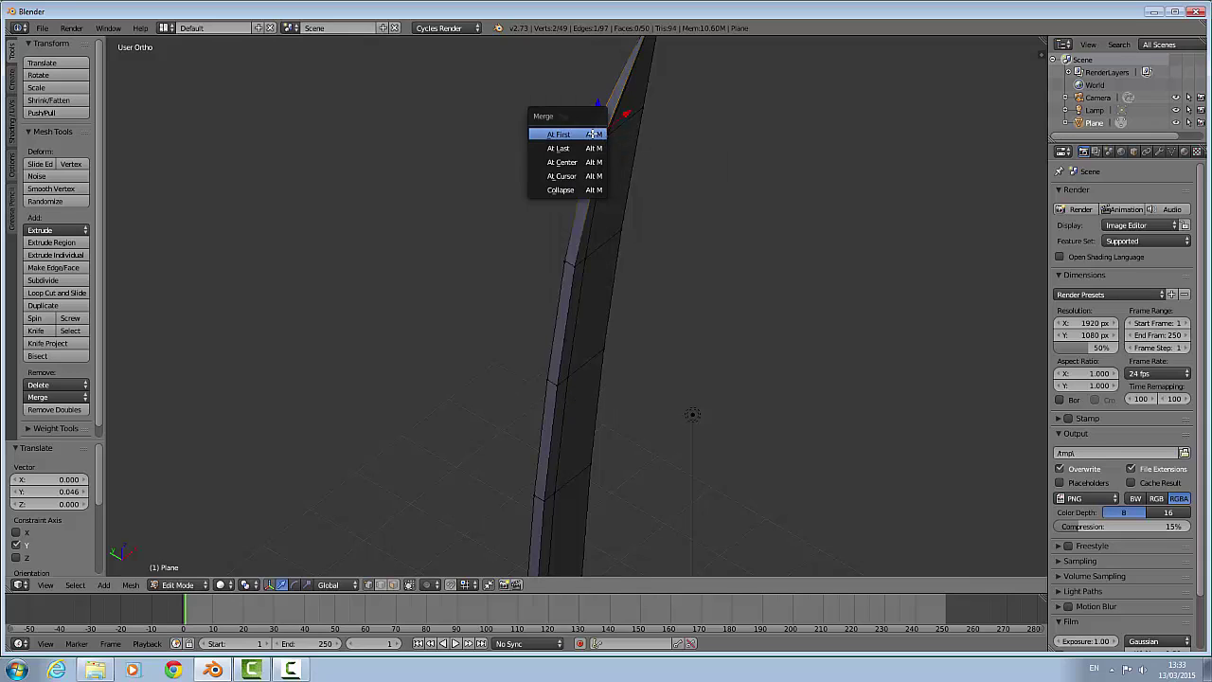
pyautogui.click(589, 133)
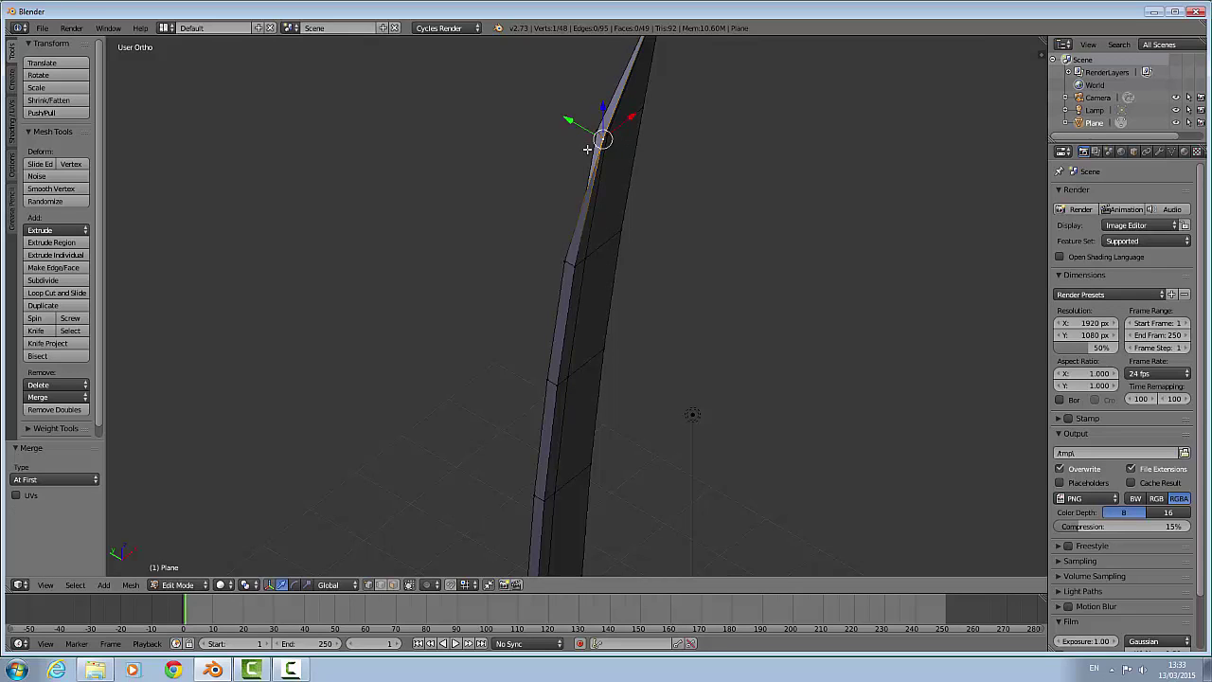
pyautogui.hotkey('ctrl', 'z')
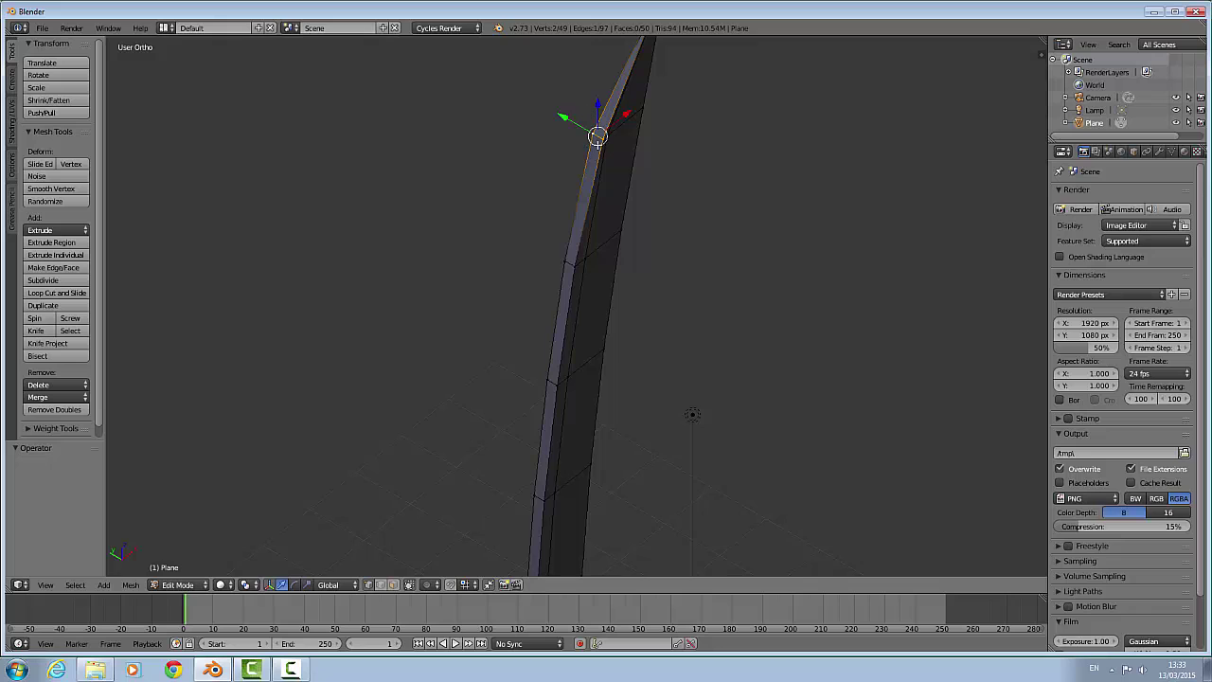
# Step: Merge the selected outer vertex pair at the first cross-section below the tip using At Center
pyautogui.press('w')
pyautogui.click(595, 142)
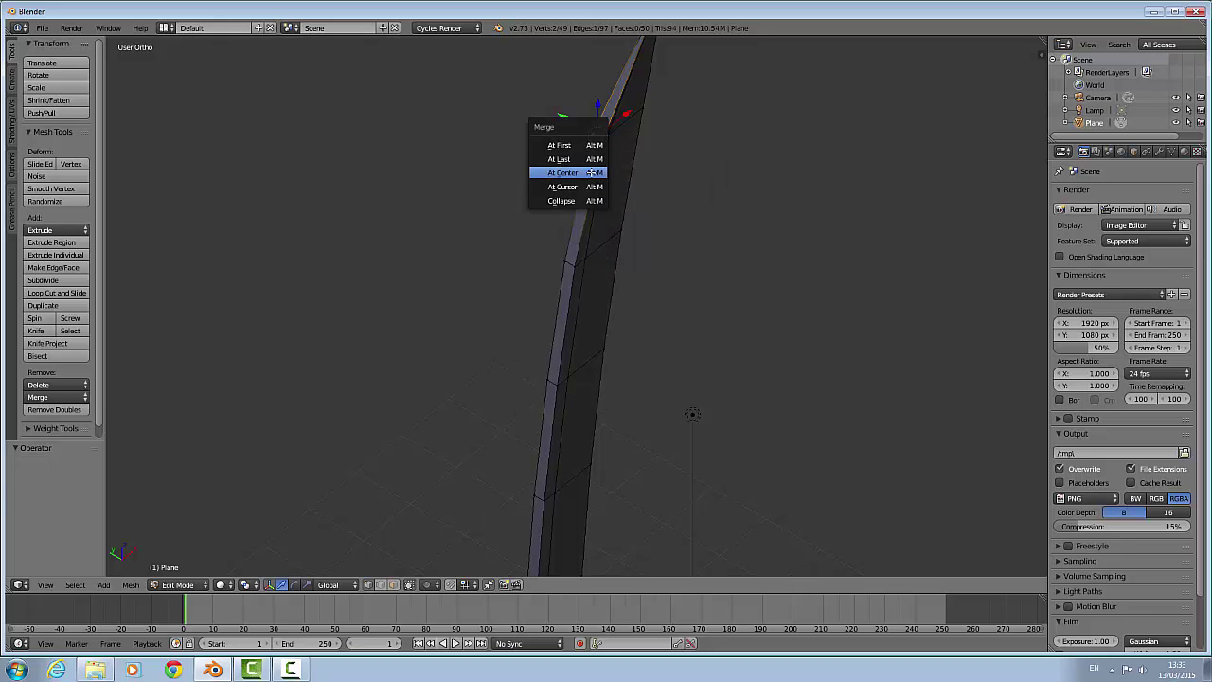
pyautogui.click(591, 171)
# Step: Select the two outer edge-strip vertices at the second cross-section below the tip and merge them At Center
pyautogui.moveTo(591, 176)
pyautogui.mouseDown(button='middle')
pyautogui.moveTo(625, 146)
pyautogui.moveTo(614, 201)
pyautogui.moveTo(625, 214)
pyautogui.moveTo(617, 168)
pyautogui.moveTo(598, 166)
pyautogui.mouseUp(button='middle')
pyautogui.rightClick(588, 220)
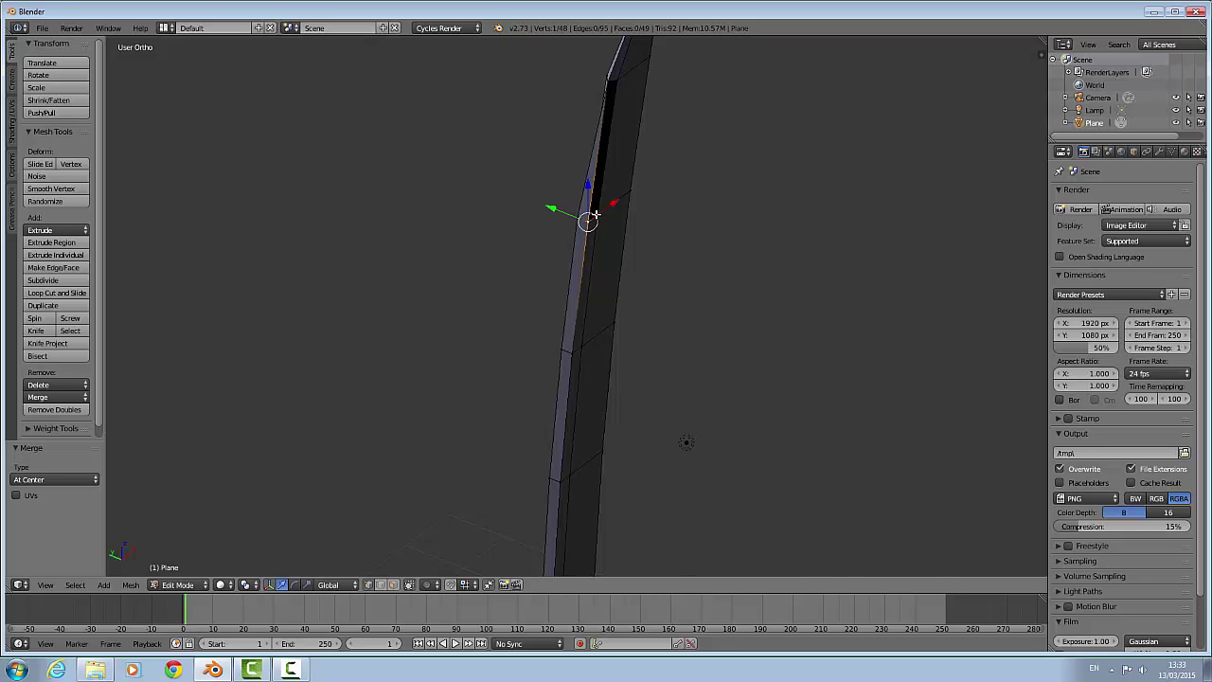
pyautogui.keyDown('shift'); pyautogui.rightClick(580, 218); pyautogui.keyUp('shift')
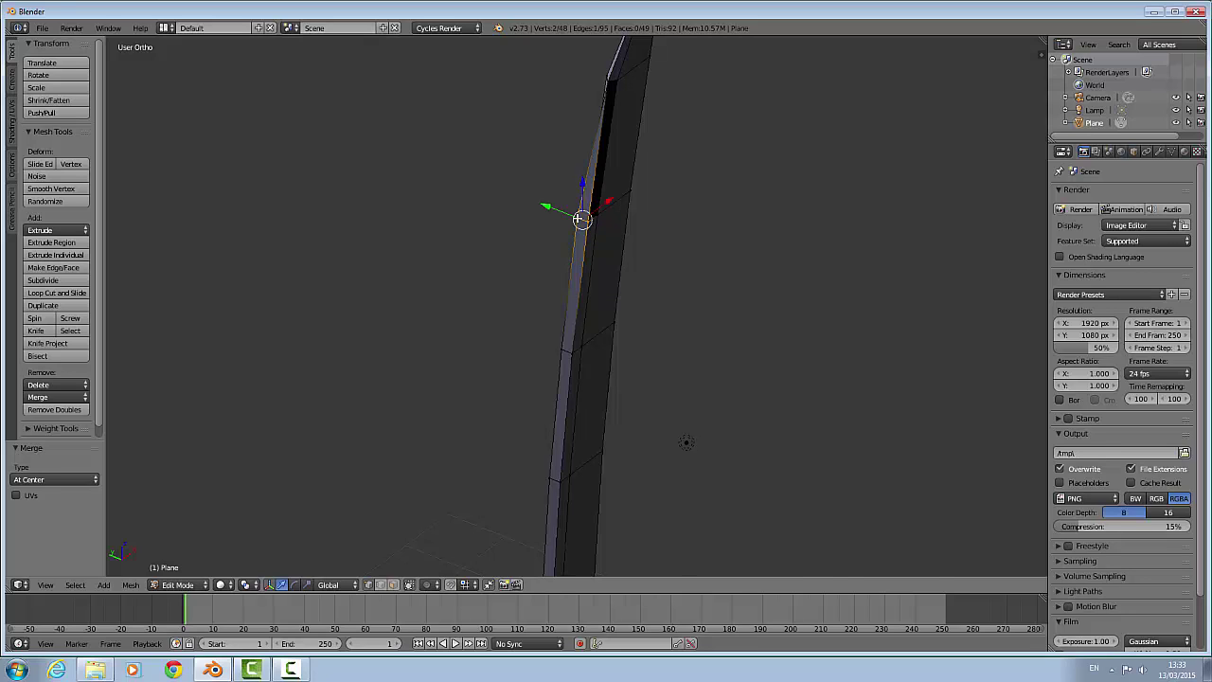
pyautogui.press('w')
pyautogui.click(579, 218)
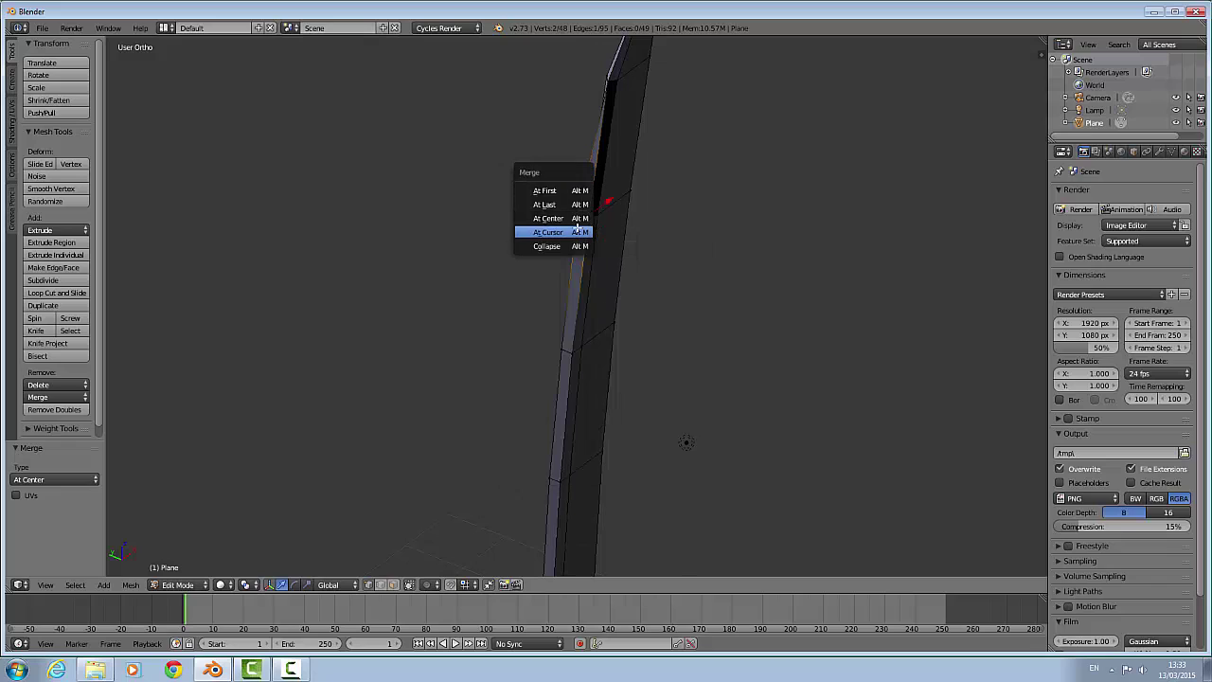
pyautogui.click(575, 219)
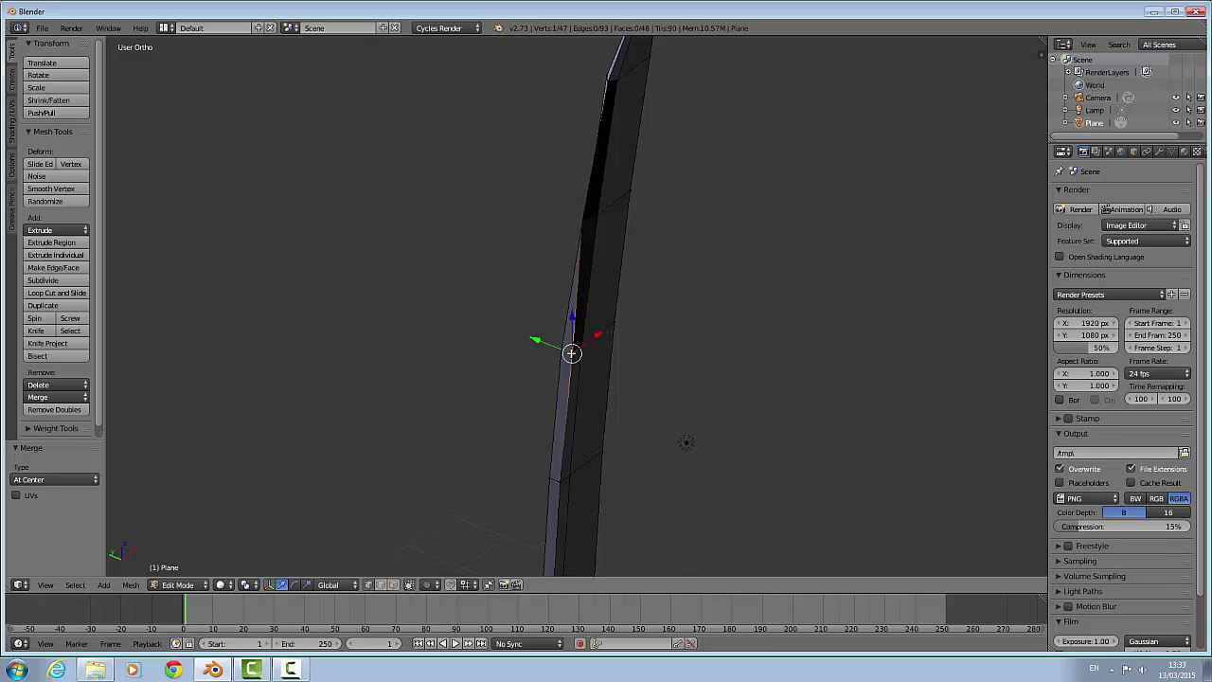
# Step: Merge the outer edge-strip vertex pair at the third cross-section below the tip using At Center
pyautogui.keyDown('shift'); pyautogui.rightClick(563, 350); pyautogui.keyUp('shift')
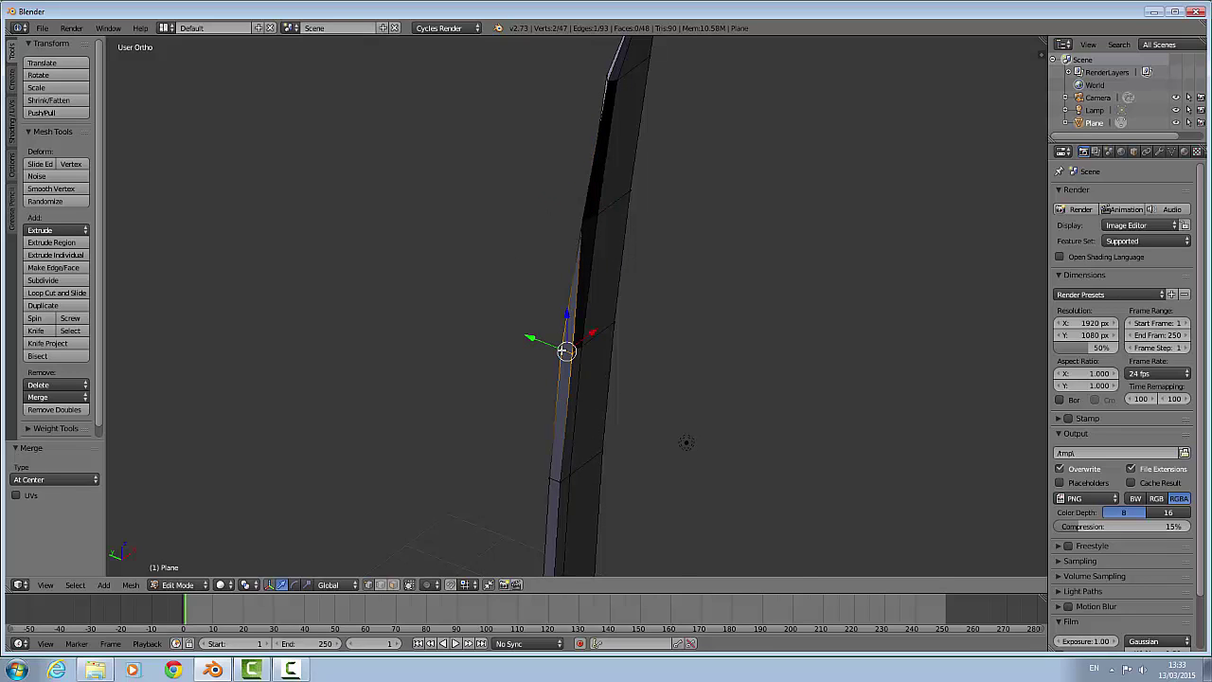
pyautogui.press('w')
pyautogui.click(563, 349)
pyautogui.click(565, 349)
# Step: Merge the outer edge-strip vertex pair at the fourth cross-section below the tip using At Center
pyautogui.scroll(-2, 566, 359)
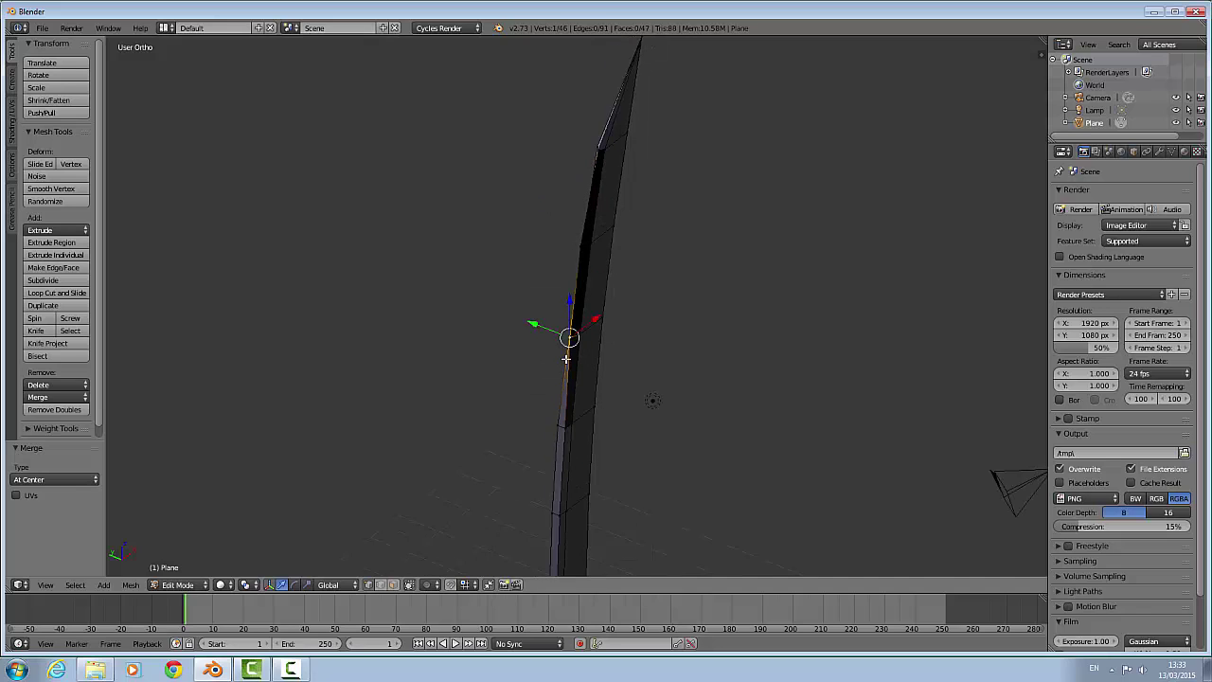
pyautogui.keyDown('shift'); pyautogui.scroll(-5, 565, 359); pyautogui.keyUp('shift')
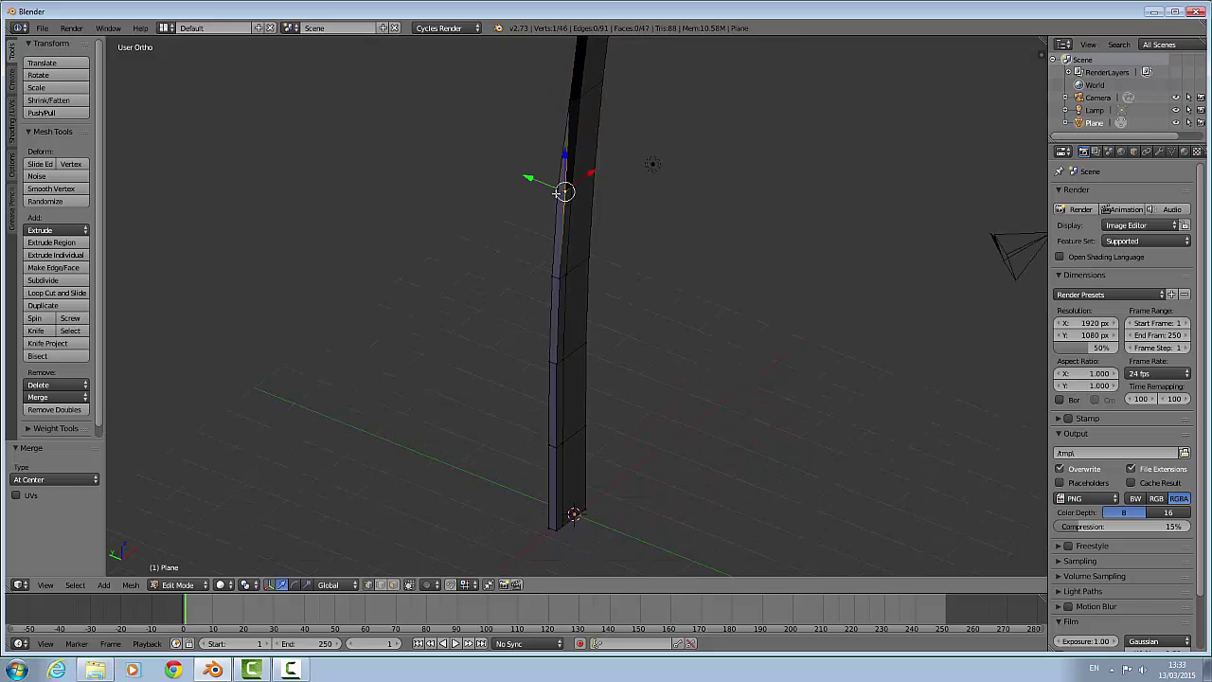
pyautogui.keyDown('shift'); pyautogui.rightClick(555, 190); pyautogui.keyUp('shift')
pyautogui.press('w')
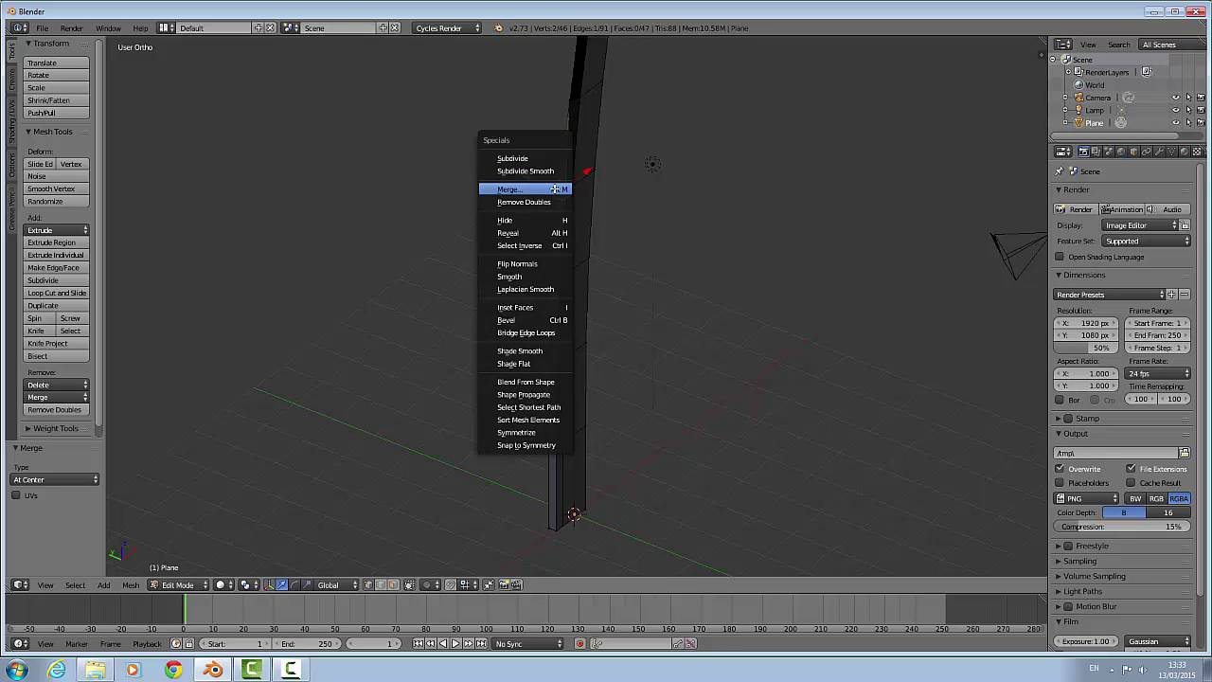
pyautogui.click(557, 188)
pyautogui.click(555, 190)
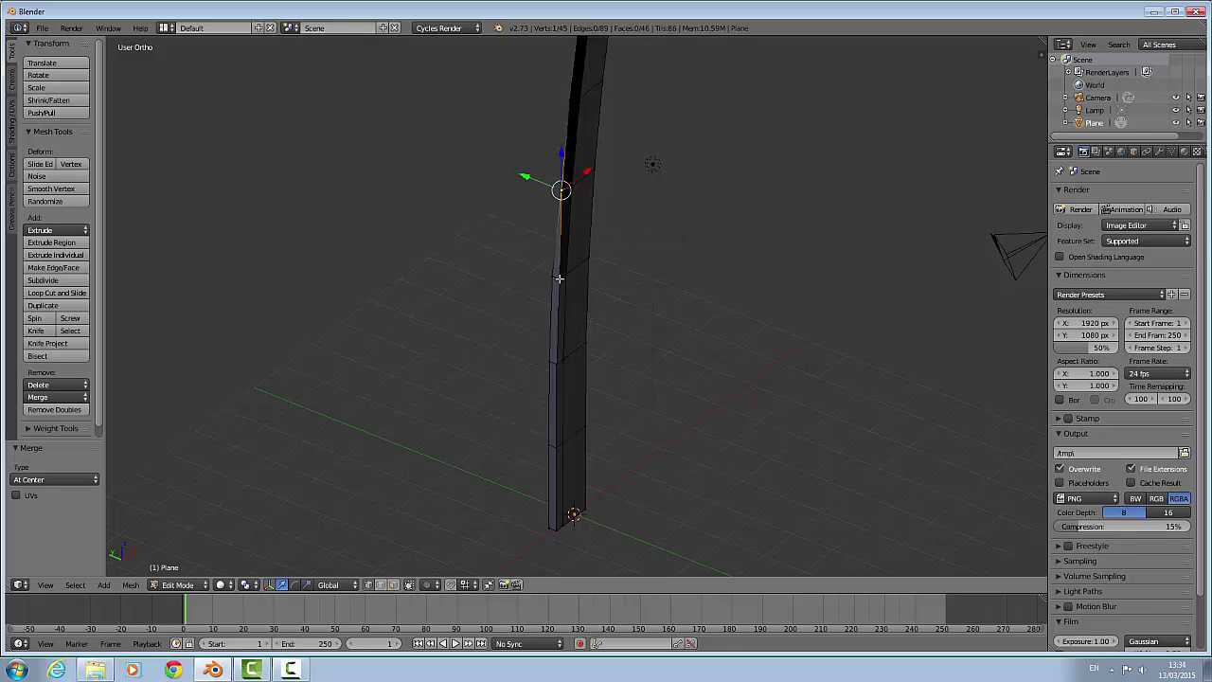
# Step: Select the two outer edge-strip vertices at the fifth cross-section below the tip and merge them At Center
pyautogui.rightClick(559, 278)
pyautogui.keyDown('shift'); pyautogui.rightClick(558, 279); pyautogui.keyUp('shift')
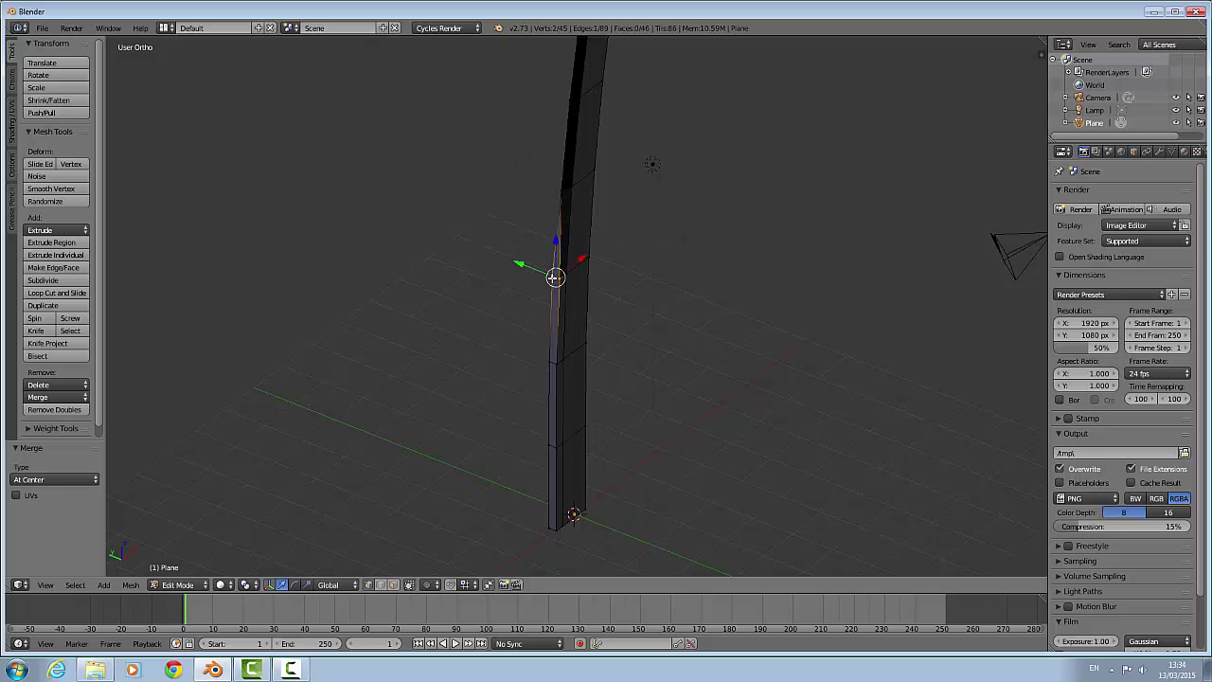
pyautogui.press('w')
pyautogui.click(553, 278)
pyautogui.click(554, 278)
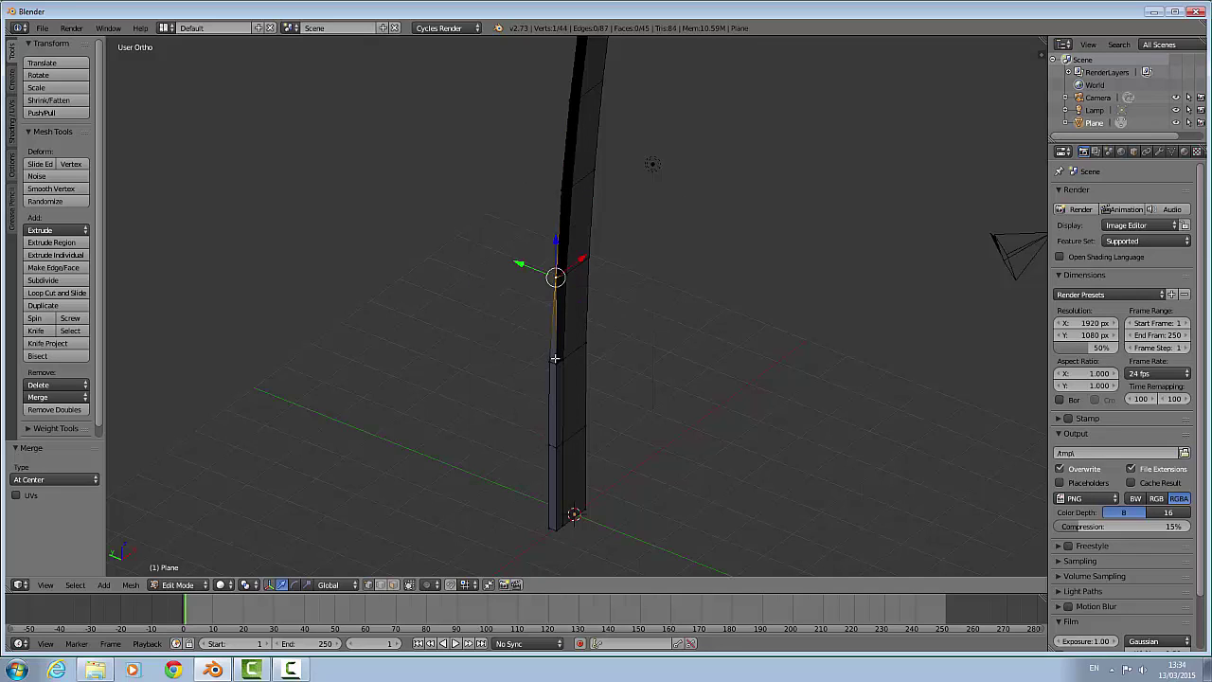
# Step: Merge the outer edge-strip vertex pair at the sixth cross-section below the tip using At Center
pyautogui.keyDown('shift'); pyautogui.rightClick(554, 362); pyautogui.keyUp('shift')
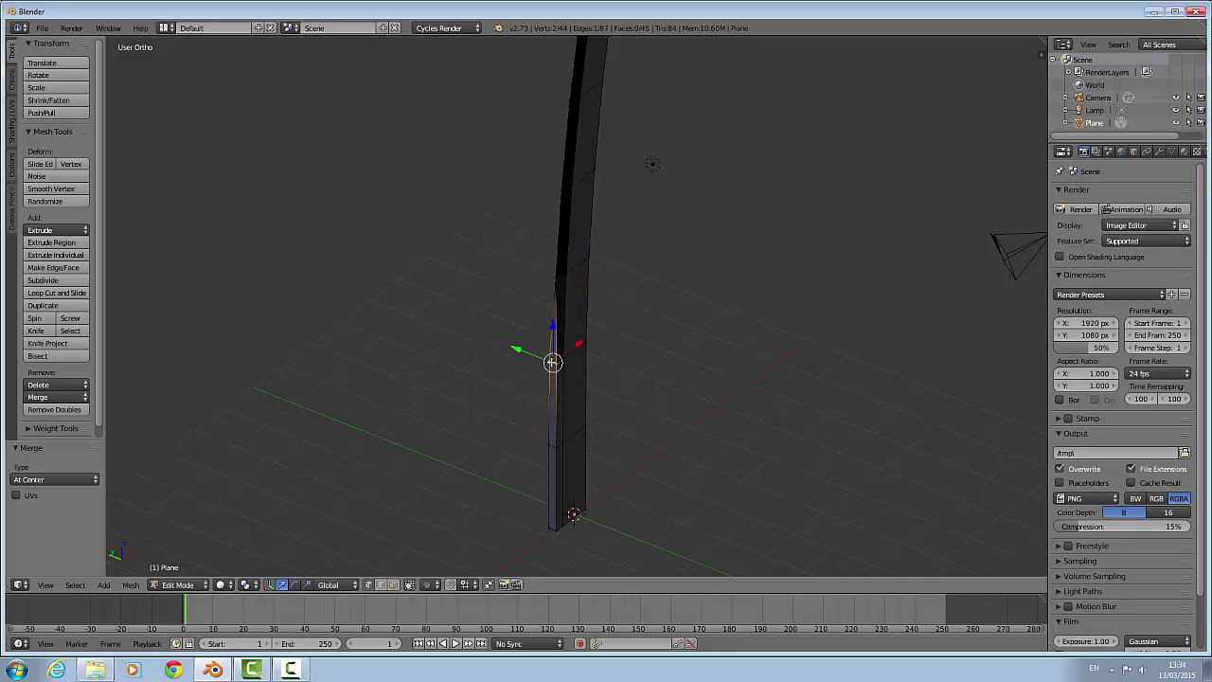
pyautogui.press('w')
pyautogui.click(553, 361)
pyautogui.click(553, 363)
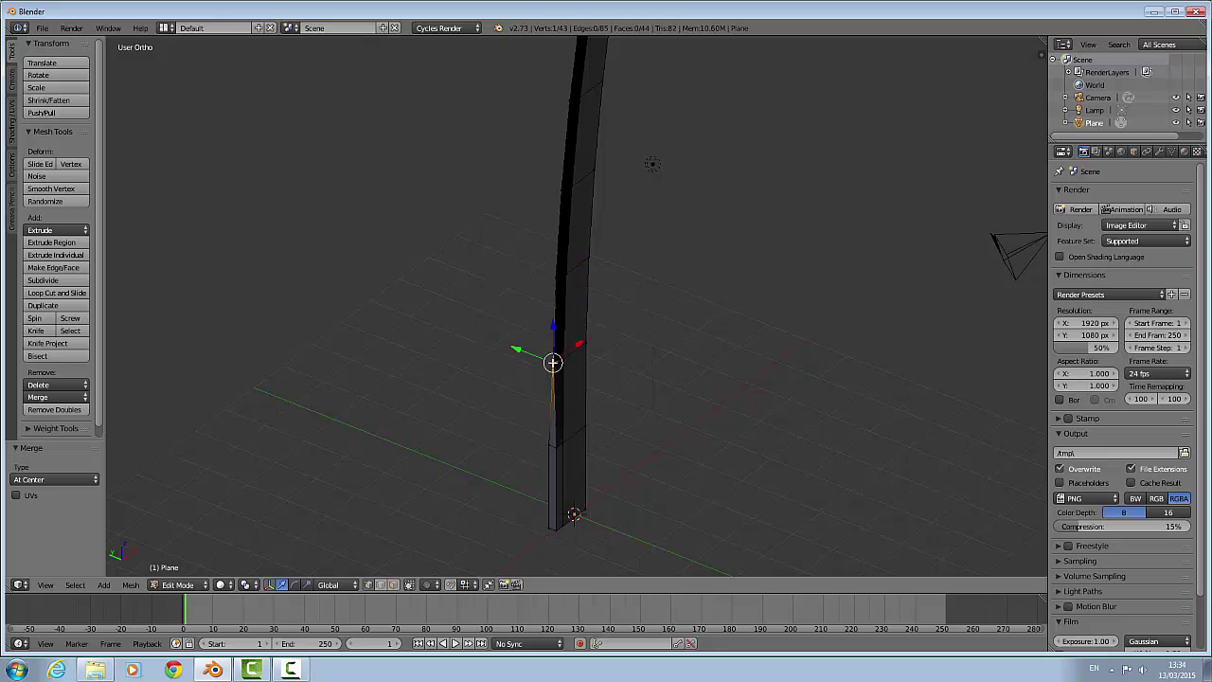
# Step: Merge the outer edge-strip vertex pair at the seventh cross-section, the last one above the base, using At Center
pyautogui.rightClick(555, 446)
pyautogui.keyDown('shift'); pyautogui.rightClick(551, 444); pyautogui.keyUp('shift')
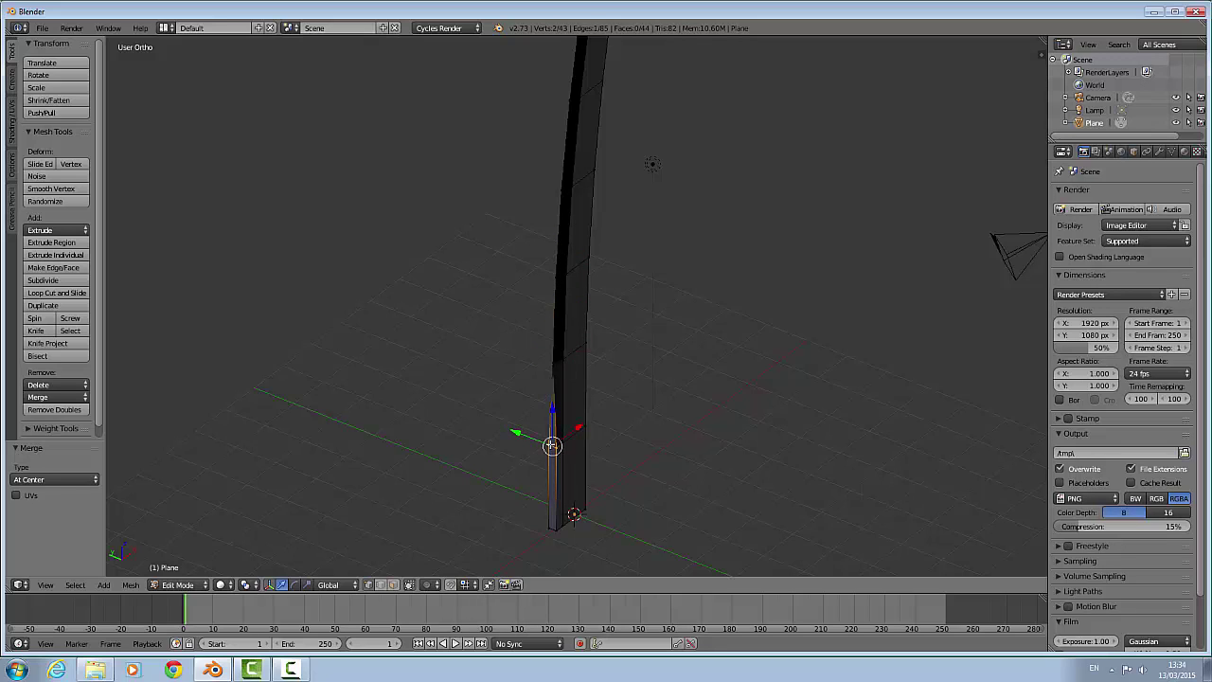
pyautogui.press('w')
pyautogui.click(527, 380)
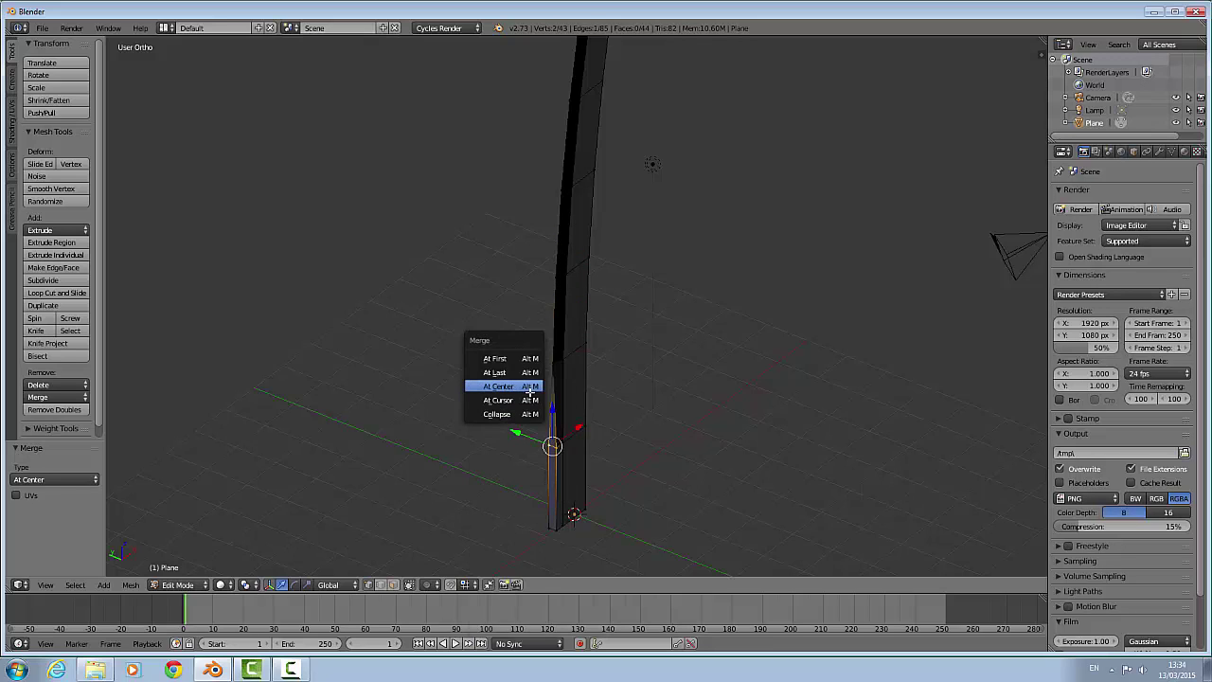
pyautogui.click(528, 388)
# Step: Select the two outer edge-strip vertices at the blade's base and merge them At Center
pyautogui.rightClick(554, 526)
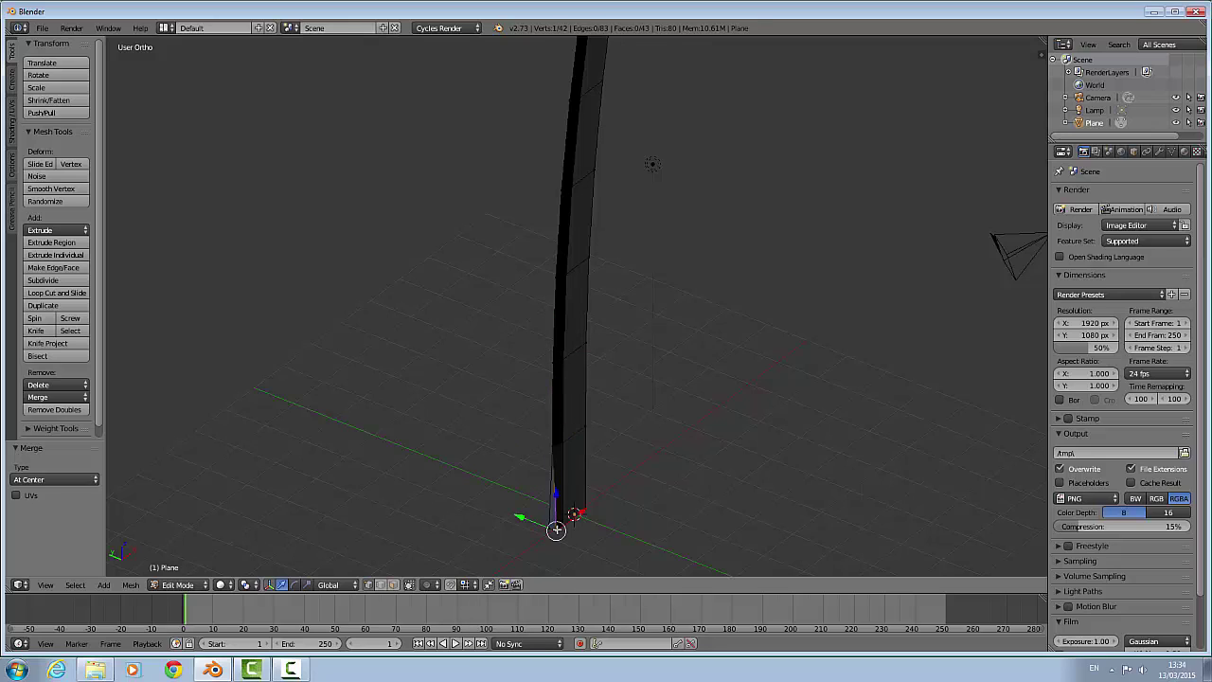
pyautogui.keyDown('shift'); pyautogui.rightClick(552, 526); pyautogui.keyUp('shift')
pyautogui.press('w')
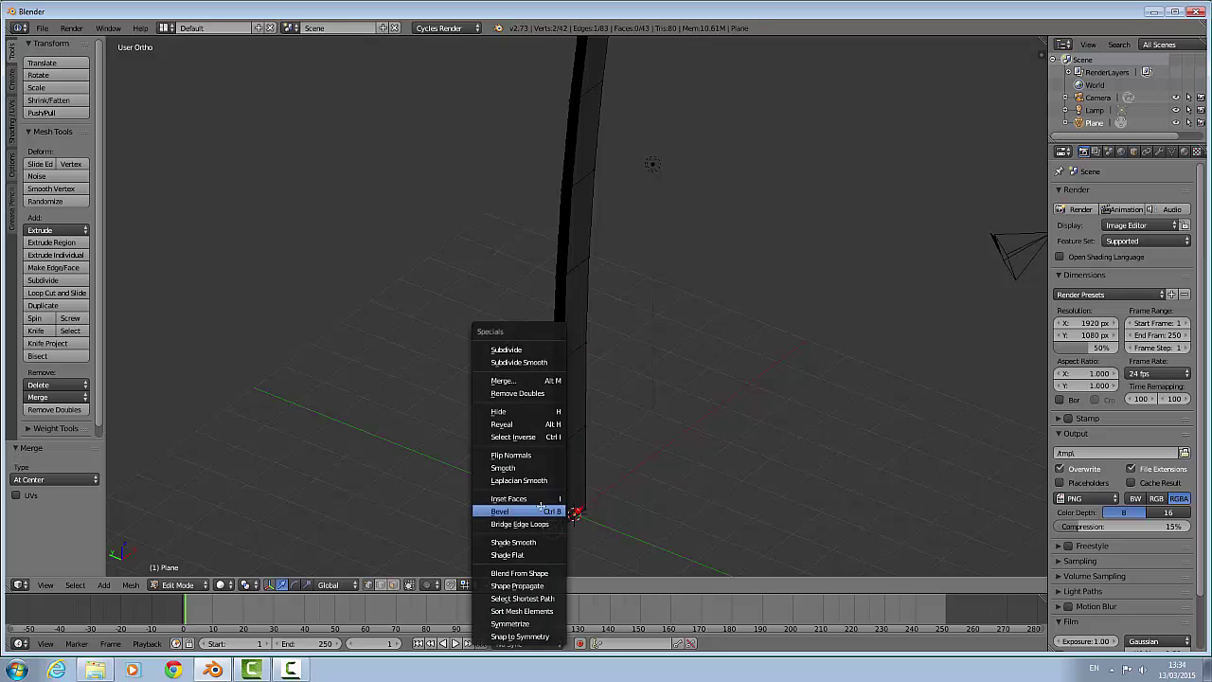
pyautogui.click(511, 381)
pyautogui.click(513, 385)
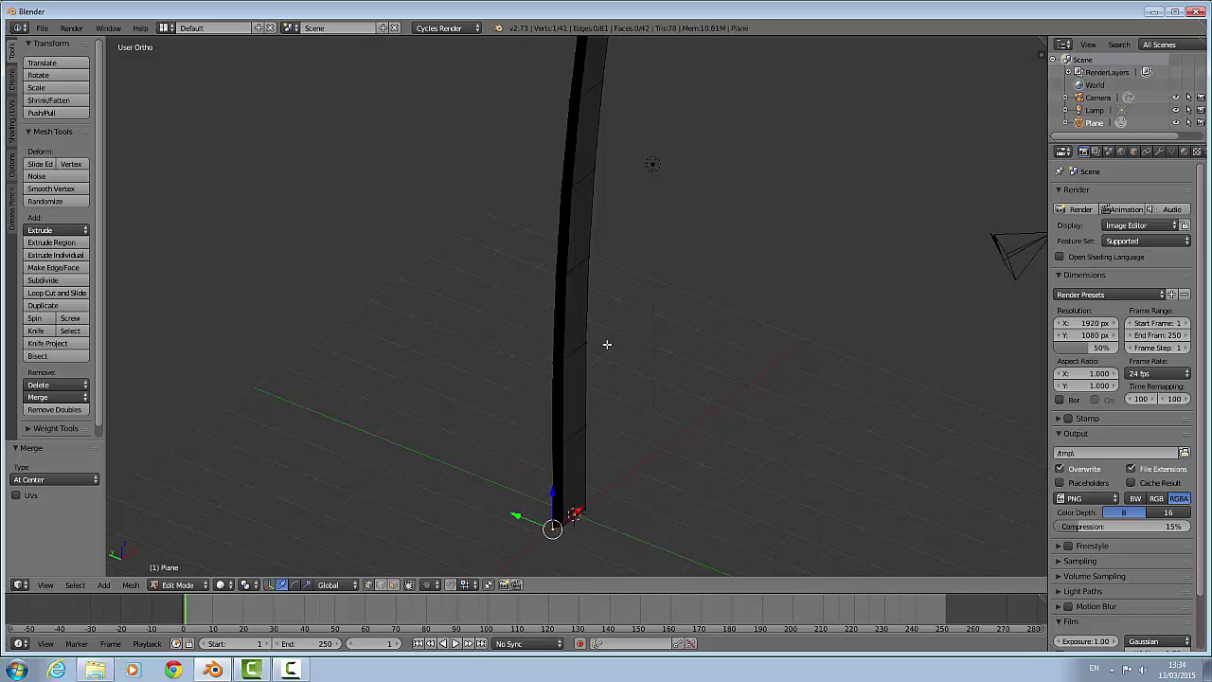
# Step: Select the entire blade mesh and recalculate its normals outside
pyautogui.moveTo(606, 343); pyautogui.dragTo(514, 276, button='middle')
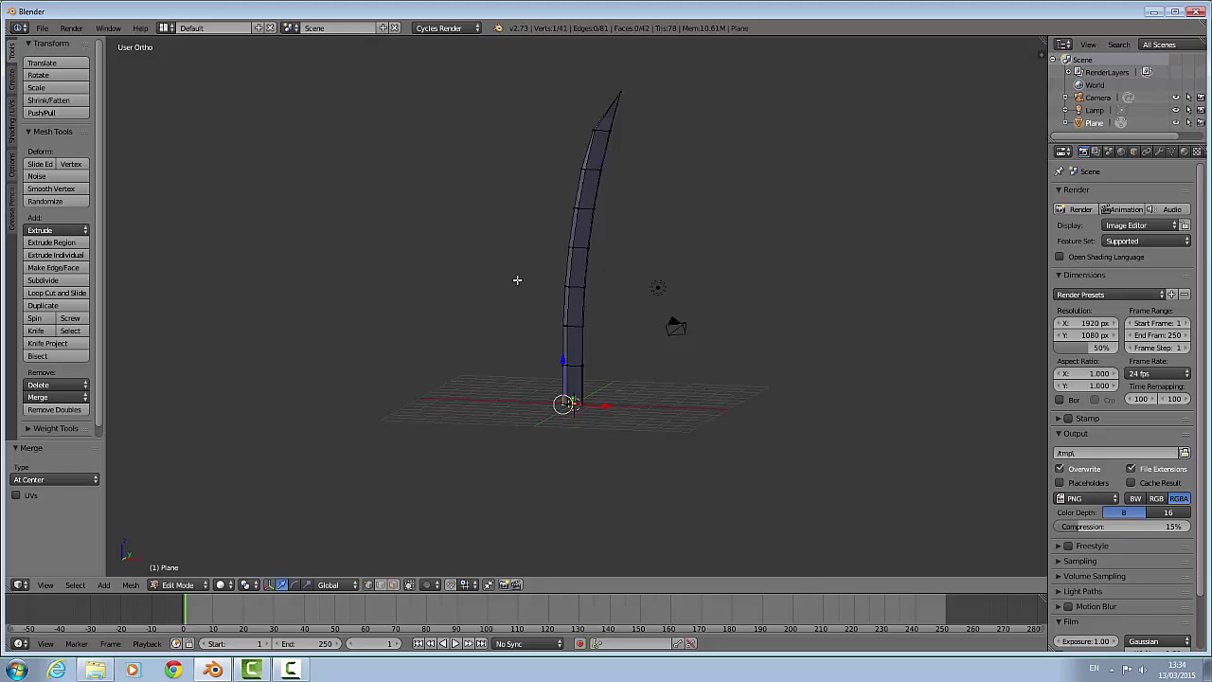
pyautogui.moveTo(517, 278); pyautogui.dragTo(577, 264, button='middle')
pyautogui.moveTo(545, 298)
pyautogui.mouseDown(button='middle')
pyautogui.moveTo(555, 230)
pyautogui.moveTo(571, 274)
pyautogui.moveTo(611, 284)
pyautogui.moveTo(549, 298)
pyautogui.mouseUp(button='middle')
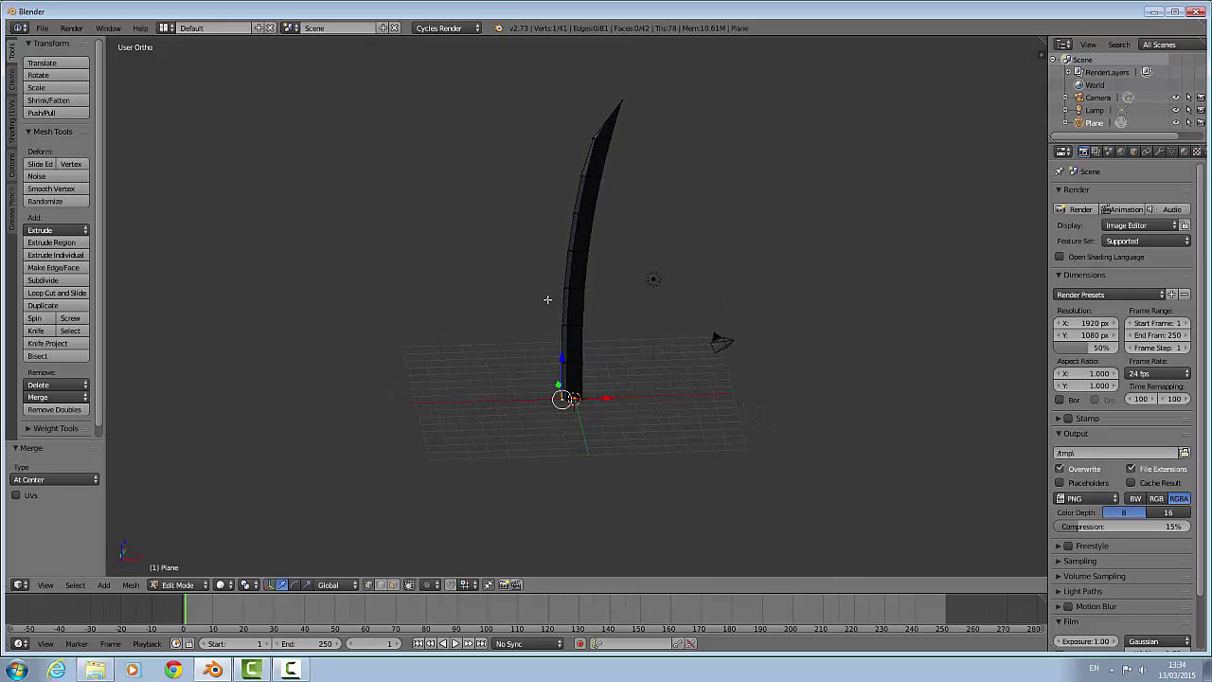
pyautogui.press('a')
pyautogui.press('a')
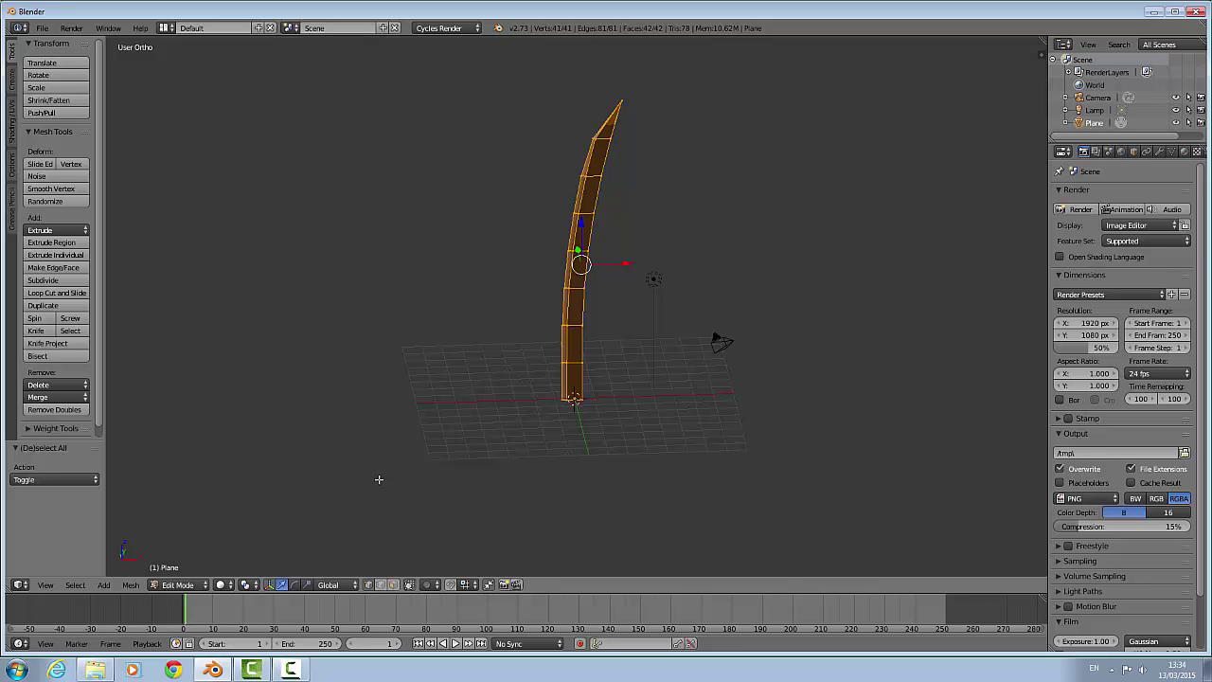
pyautogui.click(131, 585)
pyautogui.moveTo(168, 392)
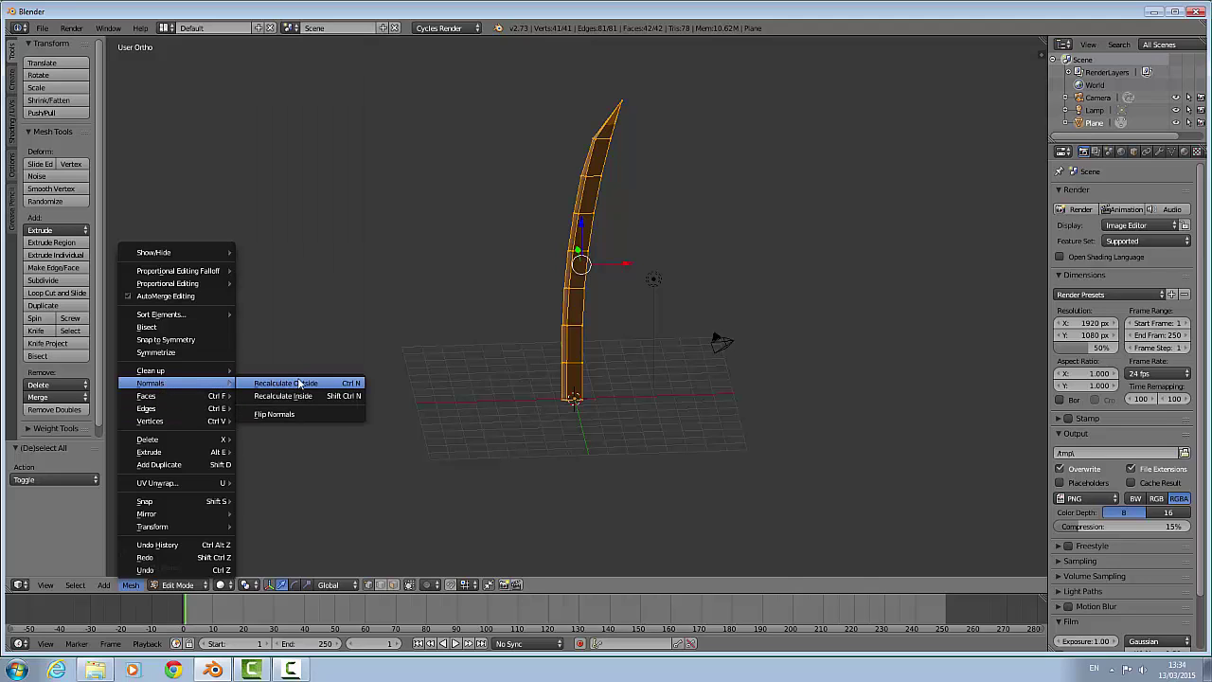
pyautogui.click(301, 382)
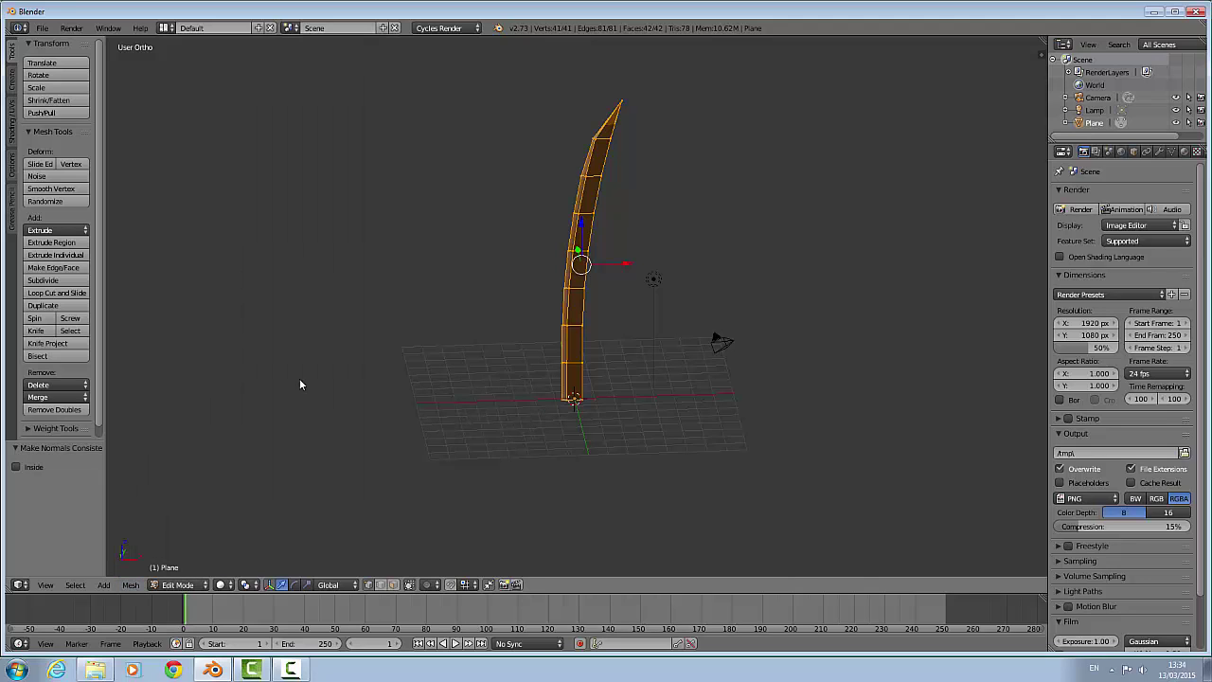
# Step: Recalculate the blade's normals inside and deselect the whole mesh
pyautogui.click(130, 584)
pyautogui.moveTo(171, 384)
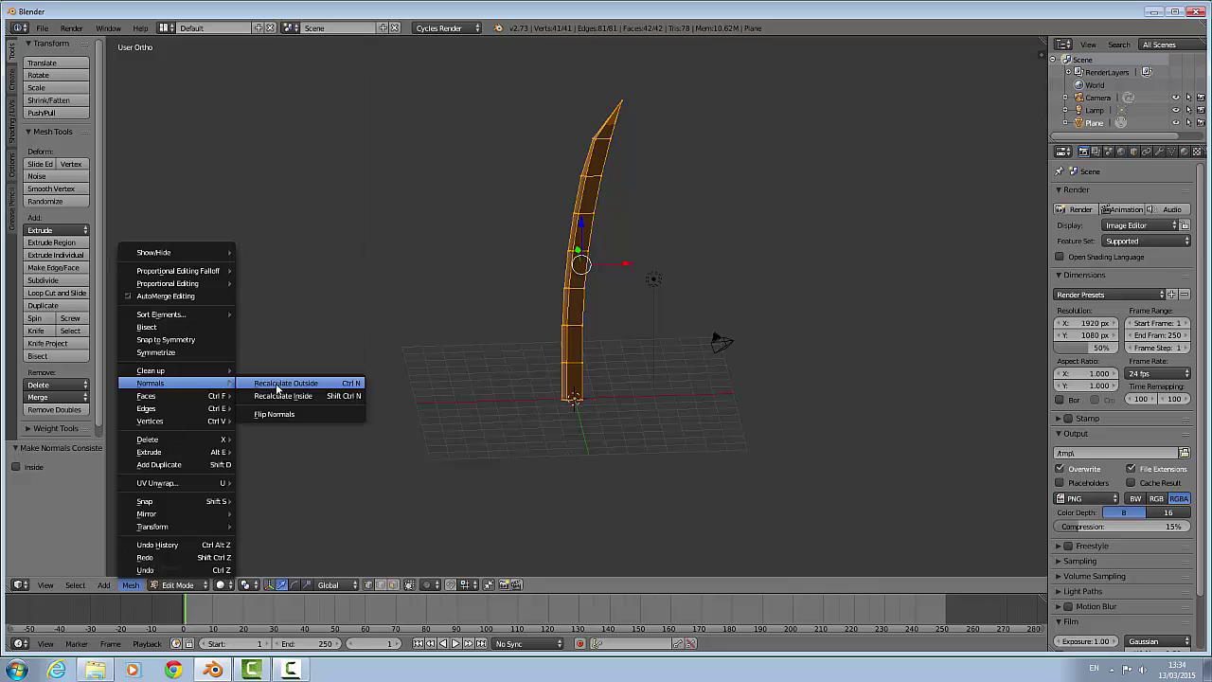
pyautogui.click(286, 397)
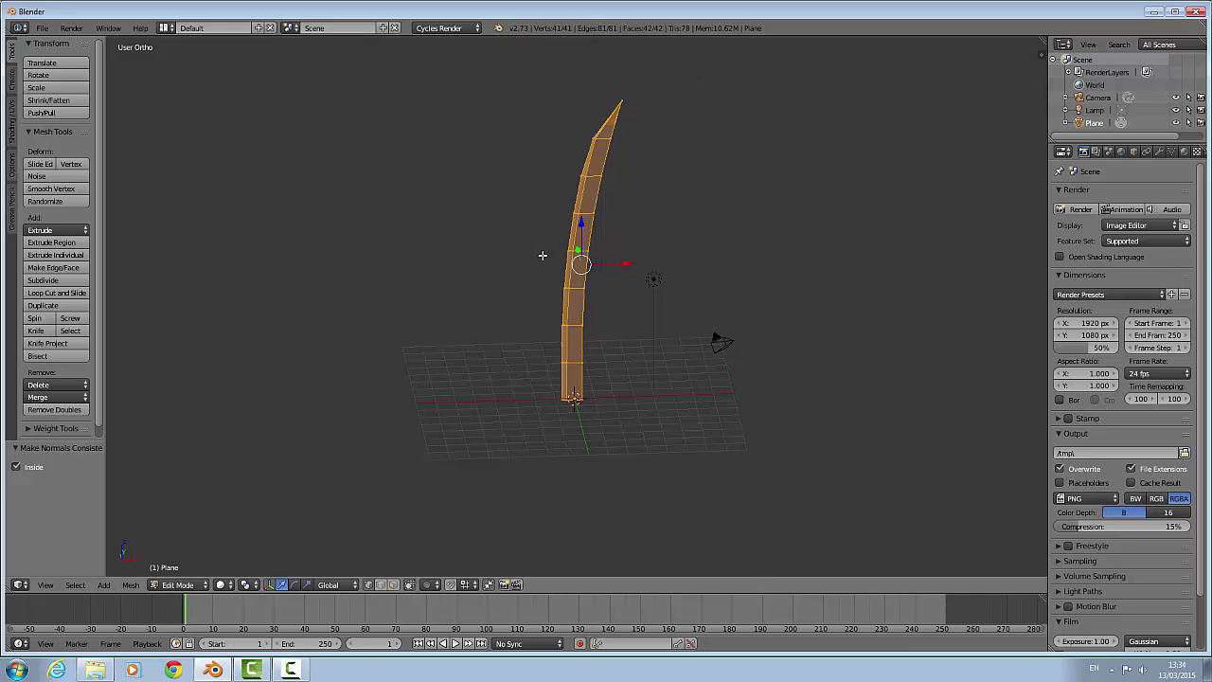
pyautogui.moveTo(524, 268)
pyautogui.mouseDown(button='middle')
pyautogui.moveTo(633, 271)
pyautogui.moveTo(730, 249)
pyautogui.moveTo(678, 262)
pyautogui.moveTo(479, 238)
pyautogui.moveTo(276, 233)
pyautogui.moveTo(383, 277)
pyautogui.moveTo(546, 268)
pyautogui.moveTo(517, 294)
pyautogui.moveTo(560, 252)
pyautogui.moveTo(527, 242)
pyautogui.moveTo(495, 274)
pyautogui.moveTo(492, 260)
pyautogui.moveTo(504, 259)
pyautogui.mouseUp(button='middle')
pyautogui.press('a')
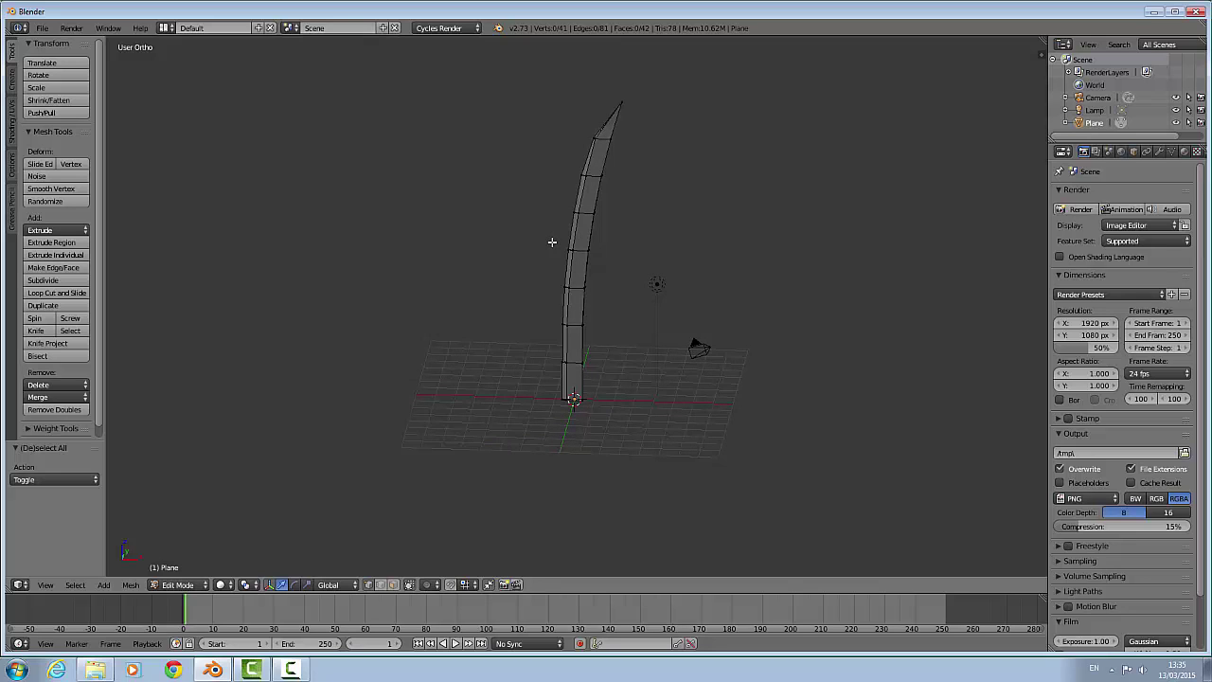
# Step: Switch the blade to Object Mode and apply smooth shading to it
pyautogui.press('Tab')
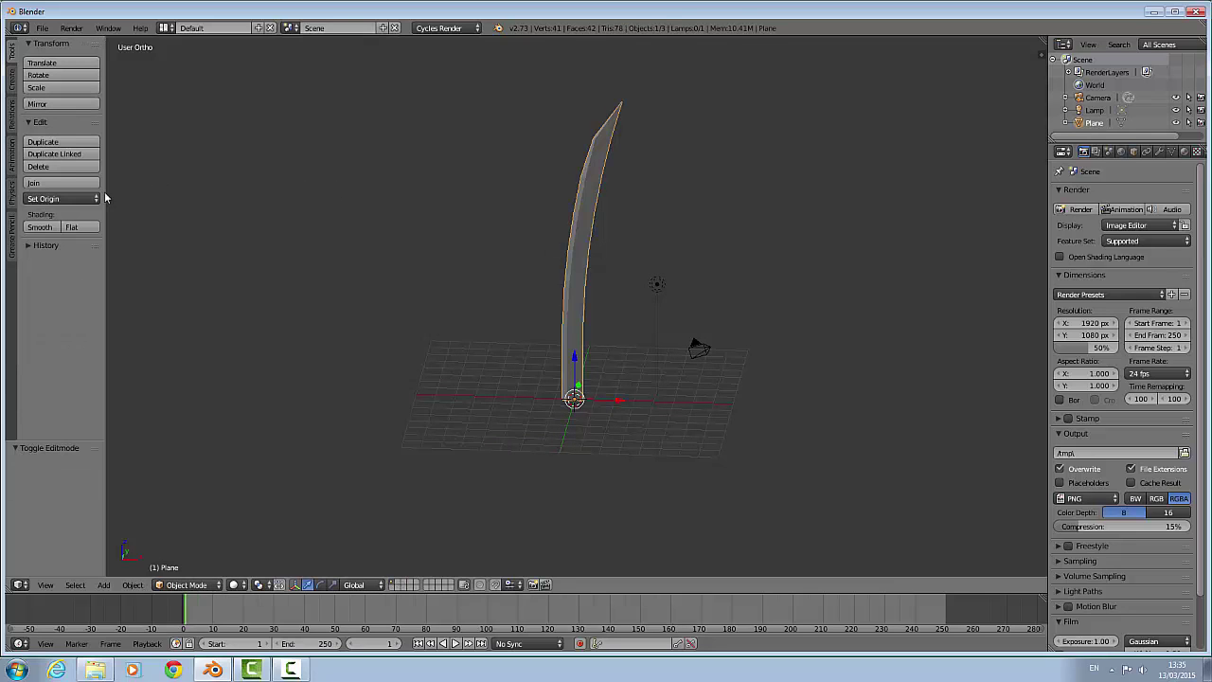
pyautogui.click(43, 229)
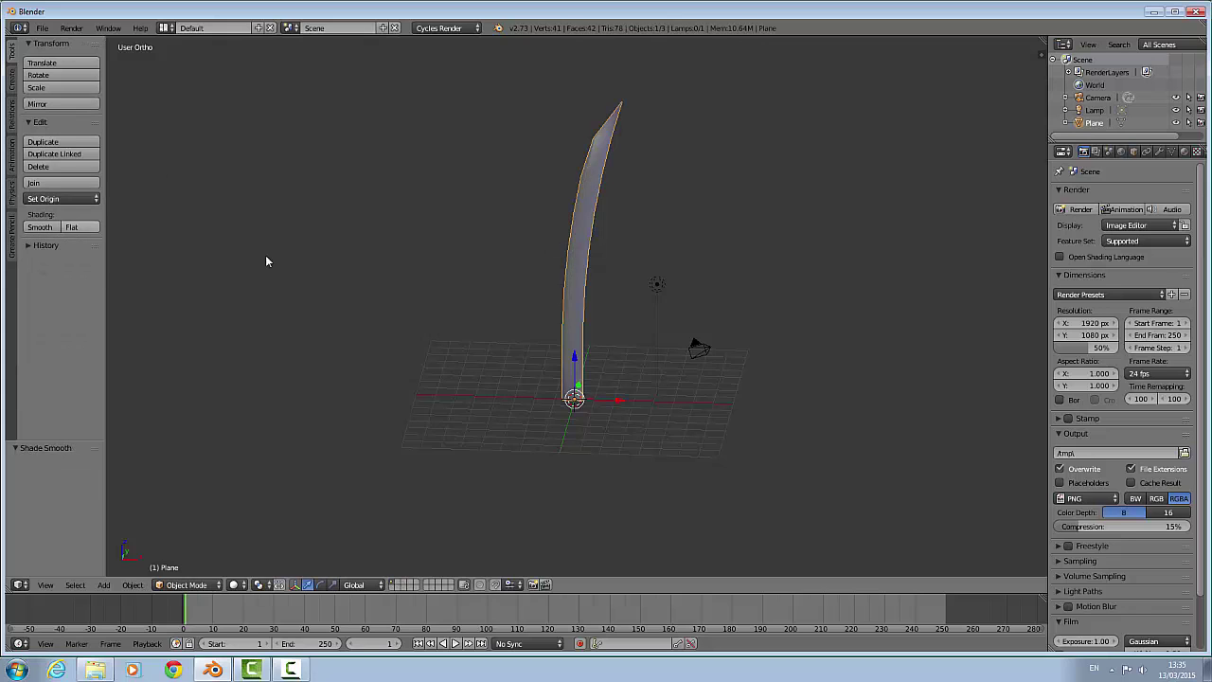
pyautogui.moveTo(481, 278); pyautogui.dragTo(508, 265, button='middle')
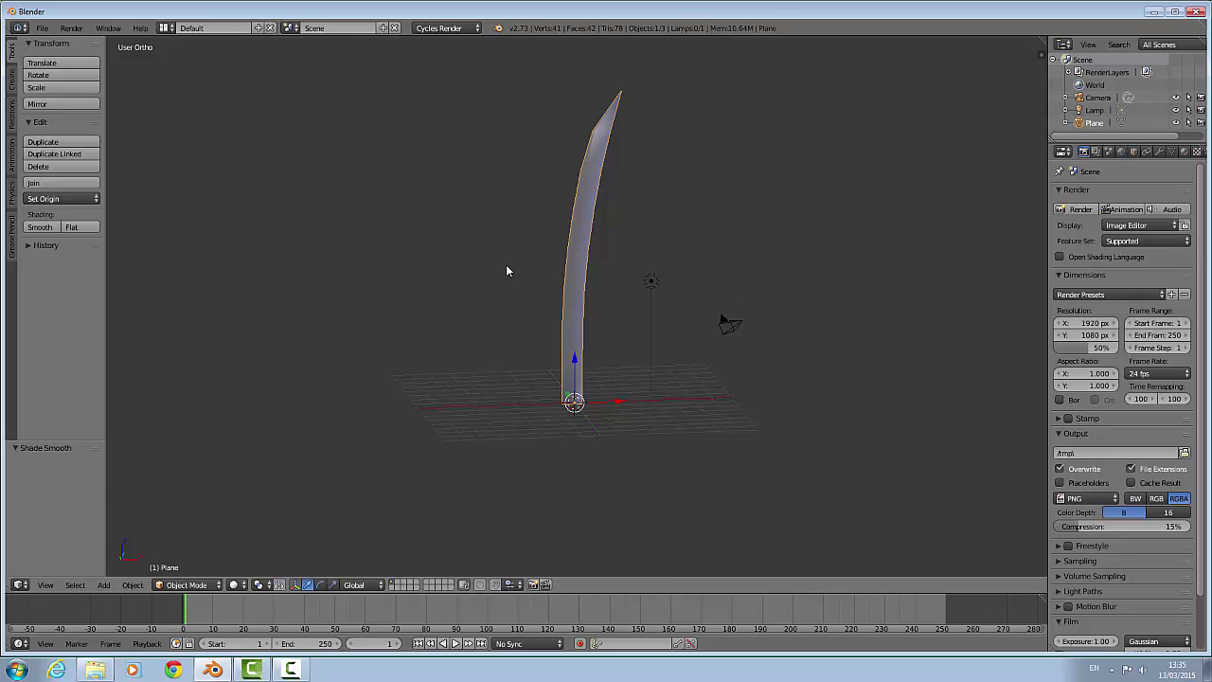
# Step: Return to Edit Mode and examine the smooth shading along the upper blade and tip
pyautogui.press('Tab')
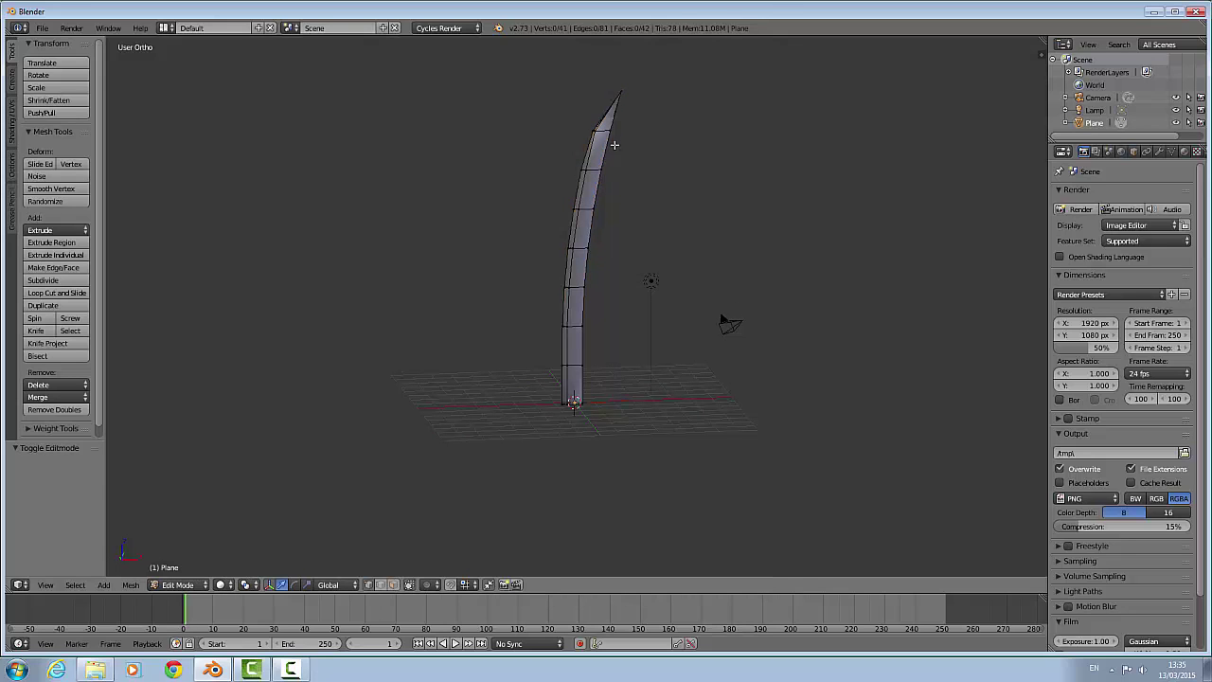
pyautogui.scroll(3, 616, 140)
pyautogui.scroll(-2, 620, 118)
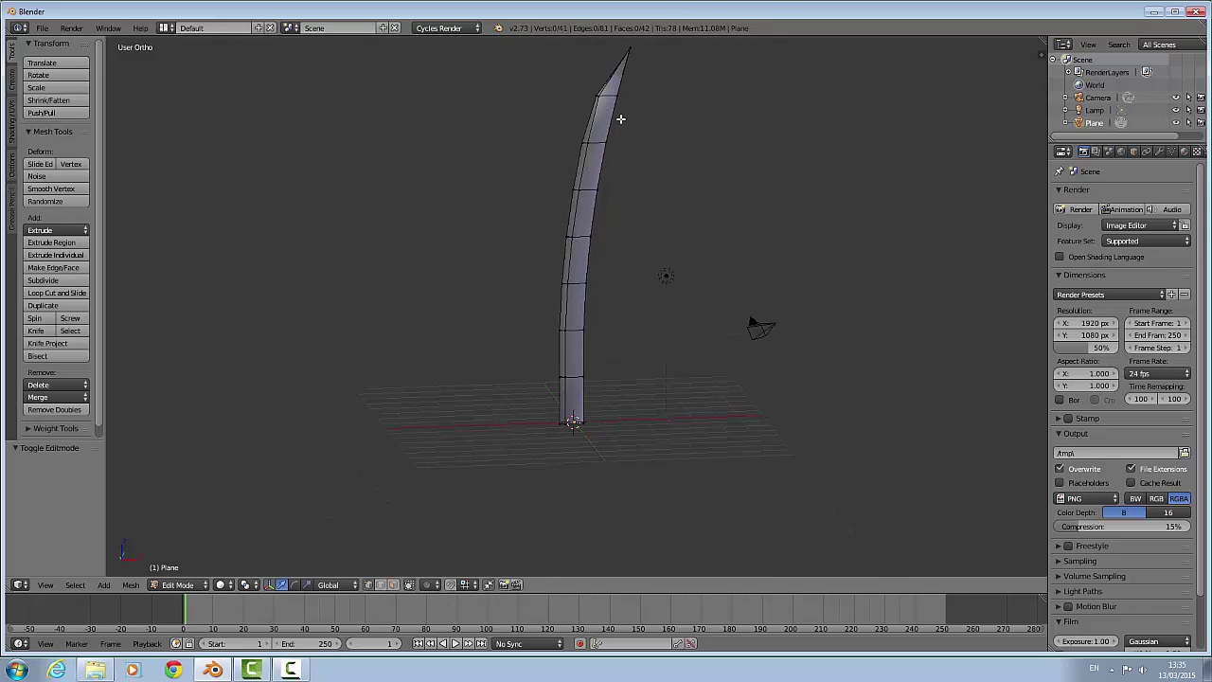
pyautogui.keyDown('shift'); pyautogui.moveTo(618, 119); pyautogui.dragTo(636, 161, button='middle'); pyautogui.keyUp('shift')
pyautogui.scroll(2, 641, 180)
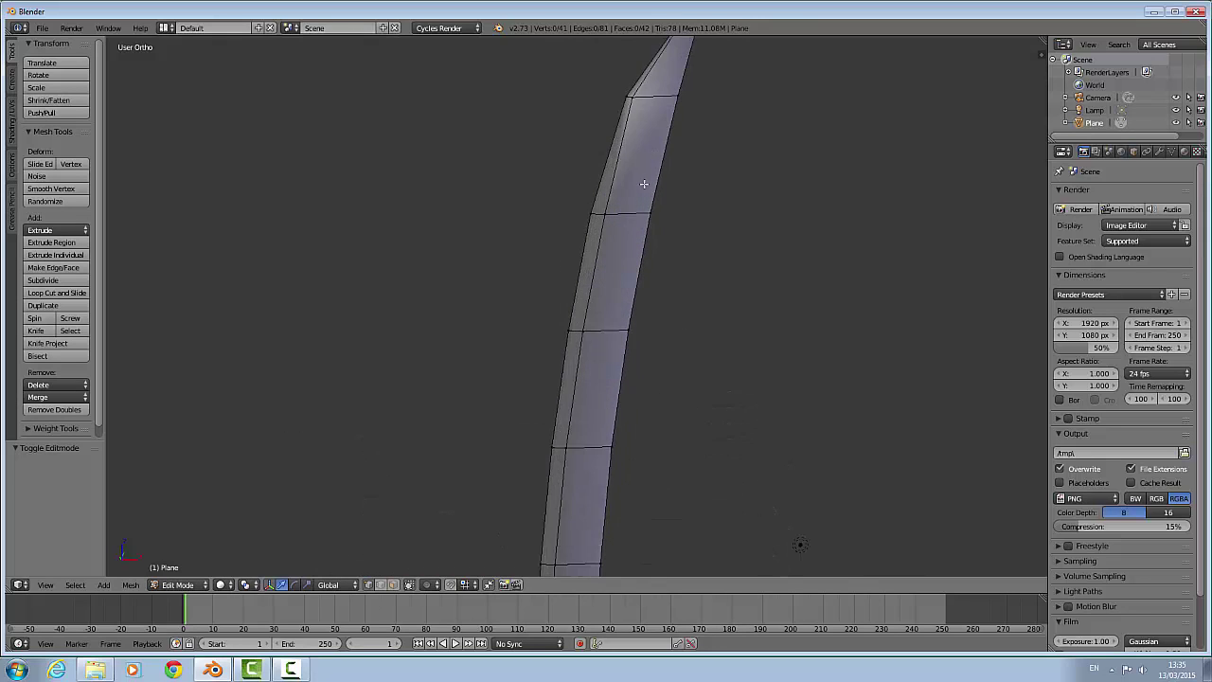
pyautogui.scroll(-2, 641, 184)
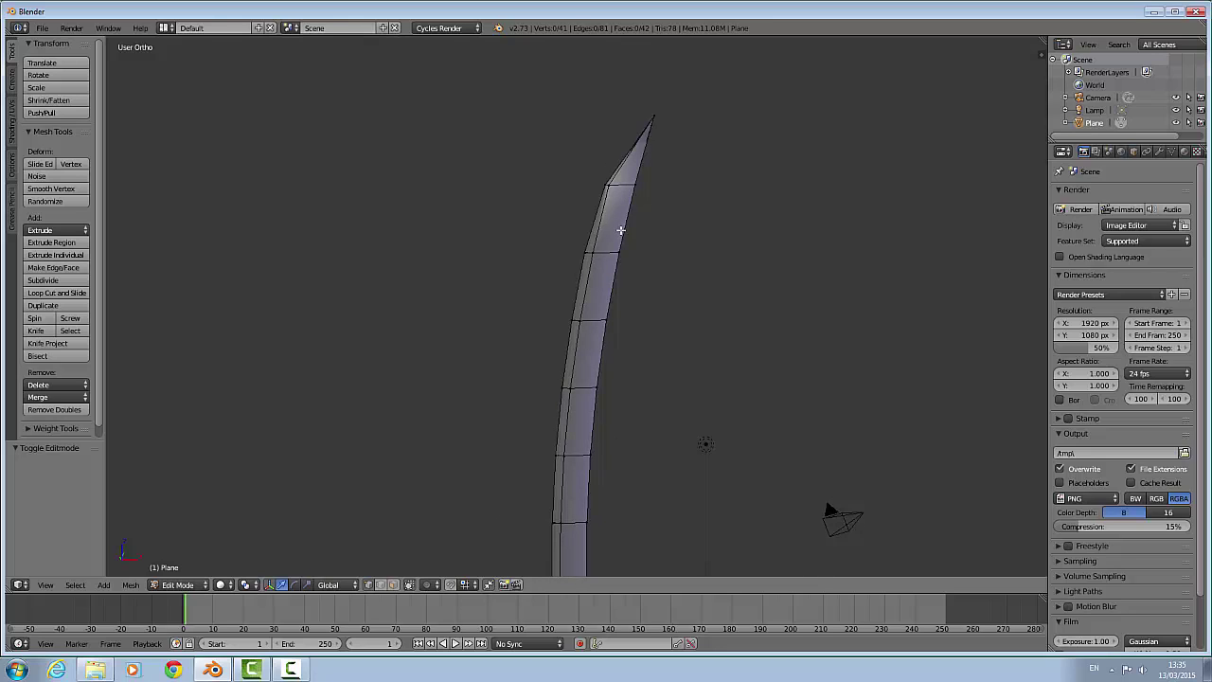
pyautogui.scroll(-1, 621, 230)
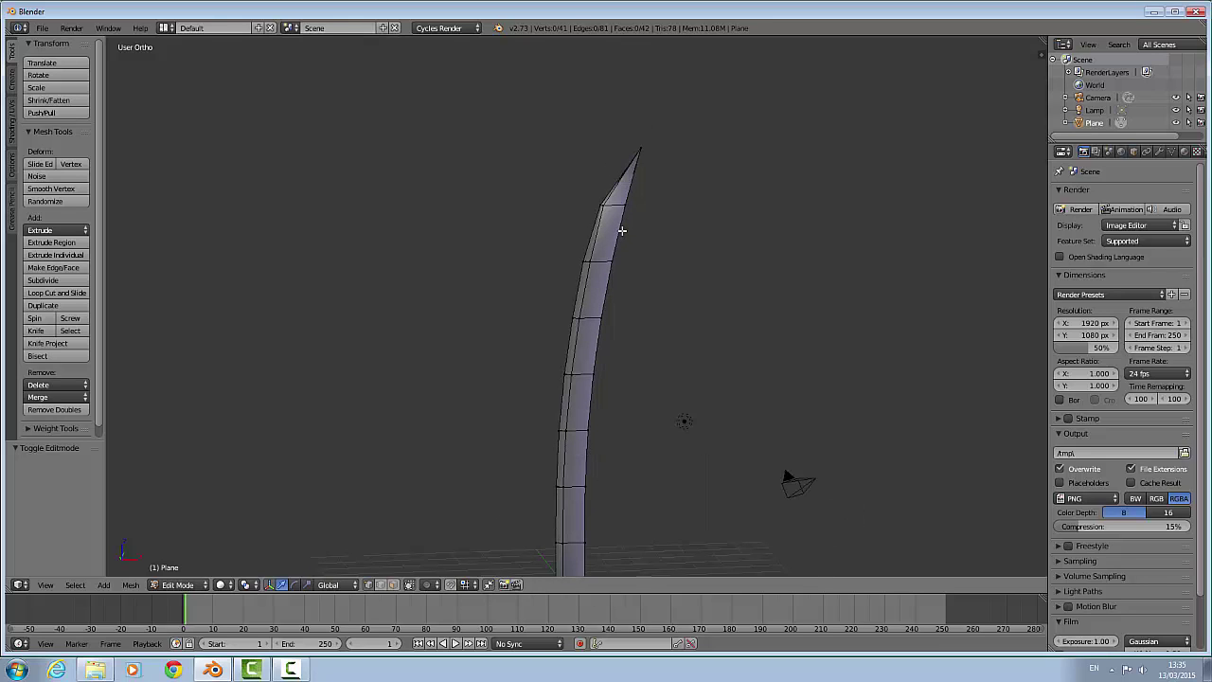
pyautogui.scroll(-1, 621, 230)
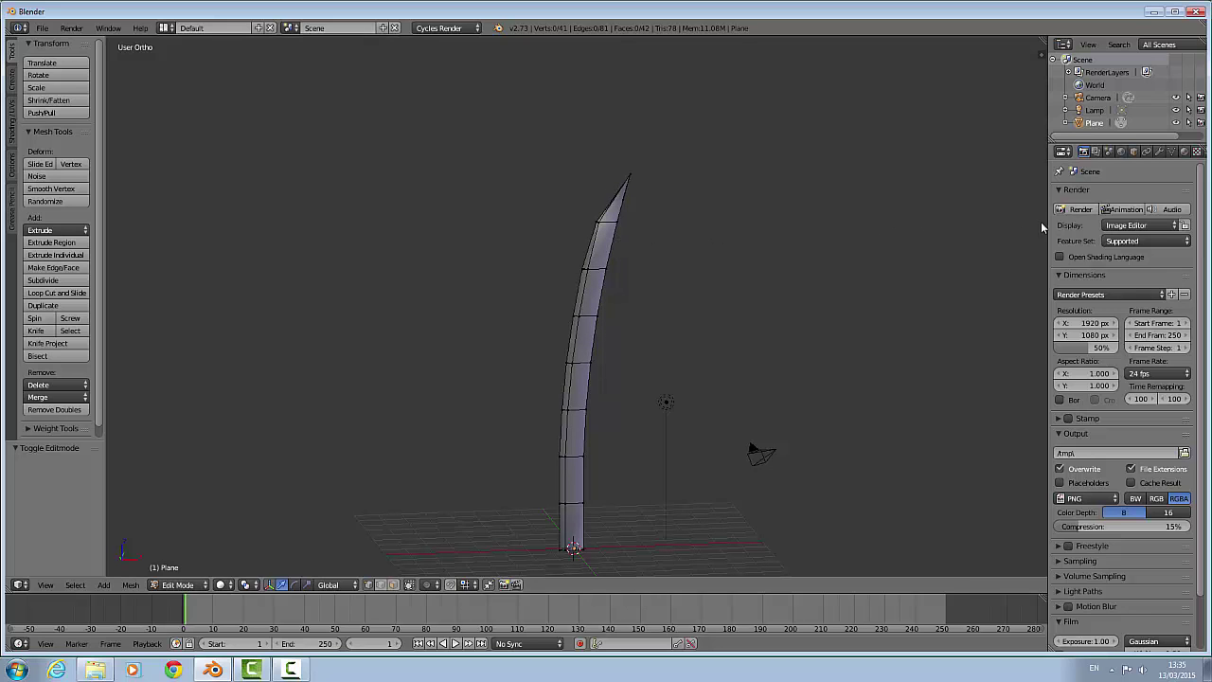
# Step: Widen the properties area, select the whole mesh and add a Subdivision Surface modifier to the blade
pyautogui.moveTo(1048, 233); pyautogui.dragTo(1002, 232)
pyautogui.press('a')
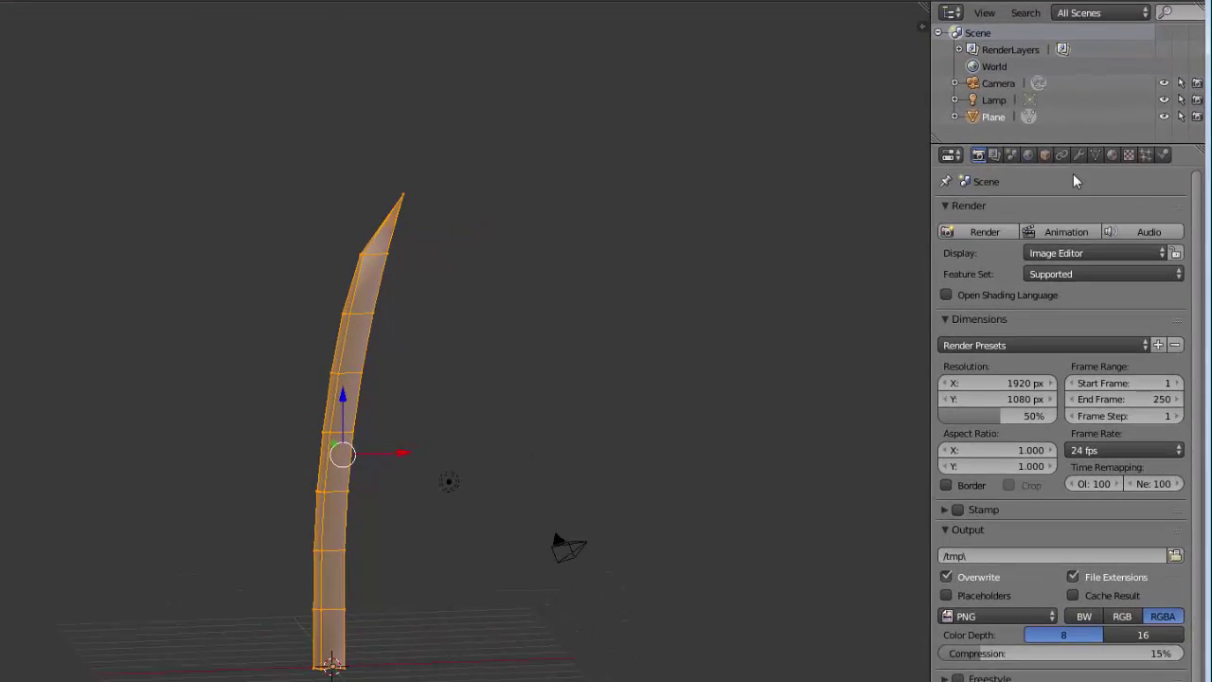
pyautogui.click(1030, 159)
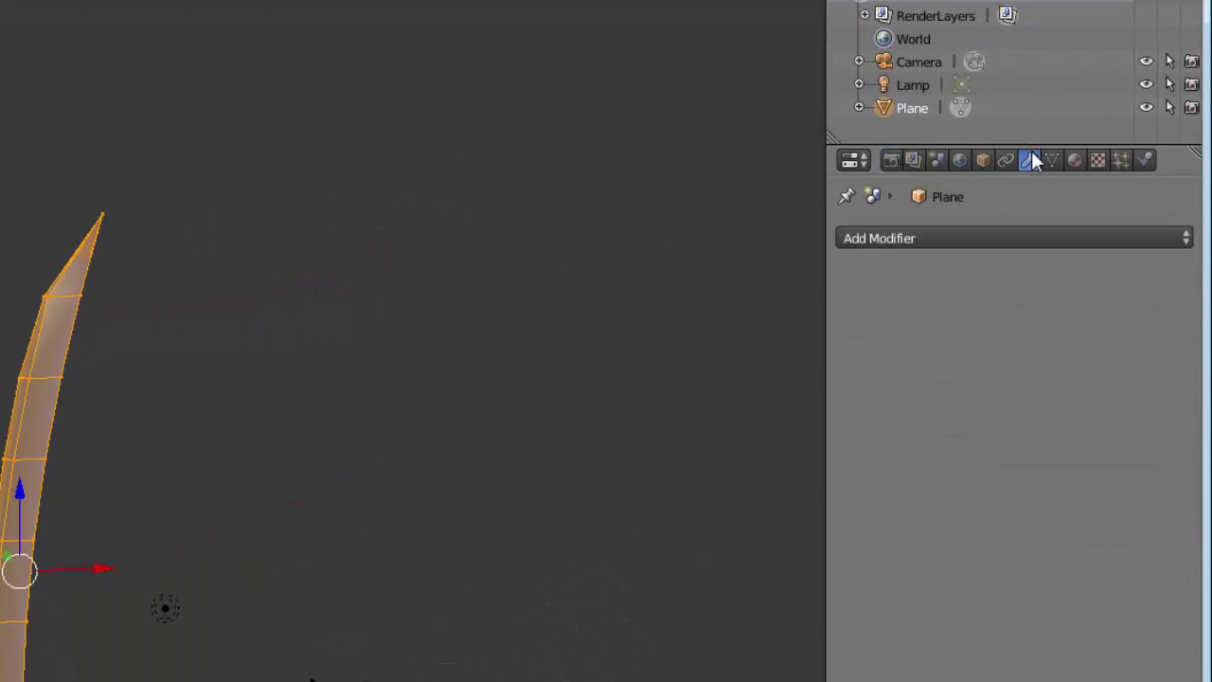
pyautogui.click(1014, 237)
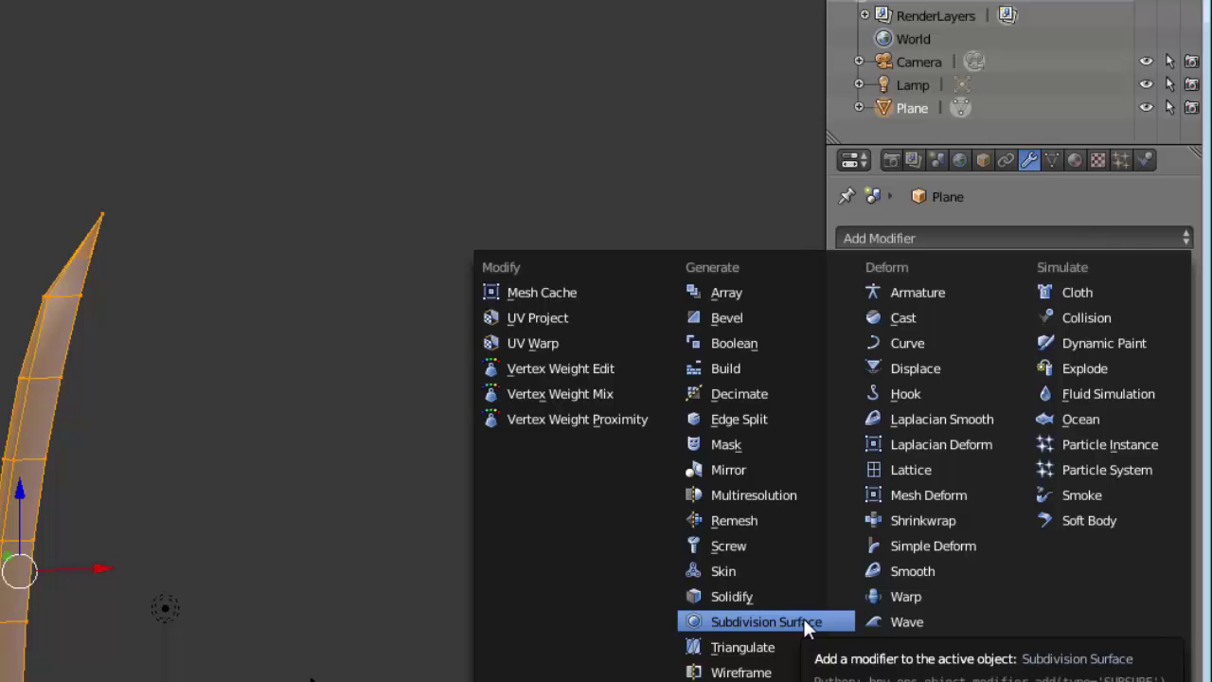
pyautogui.click(803, 621)
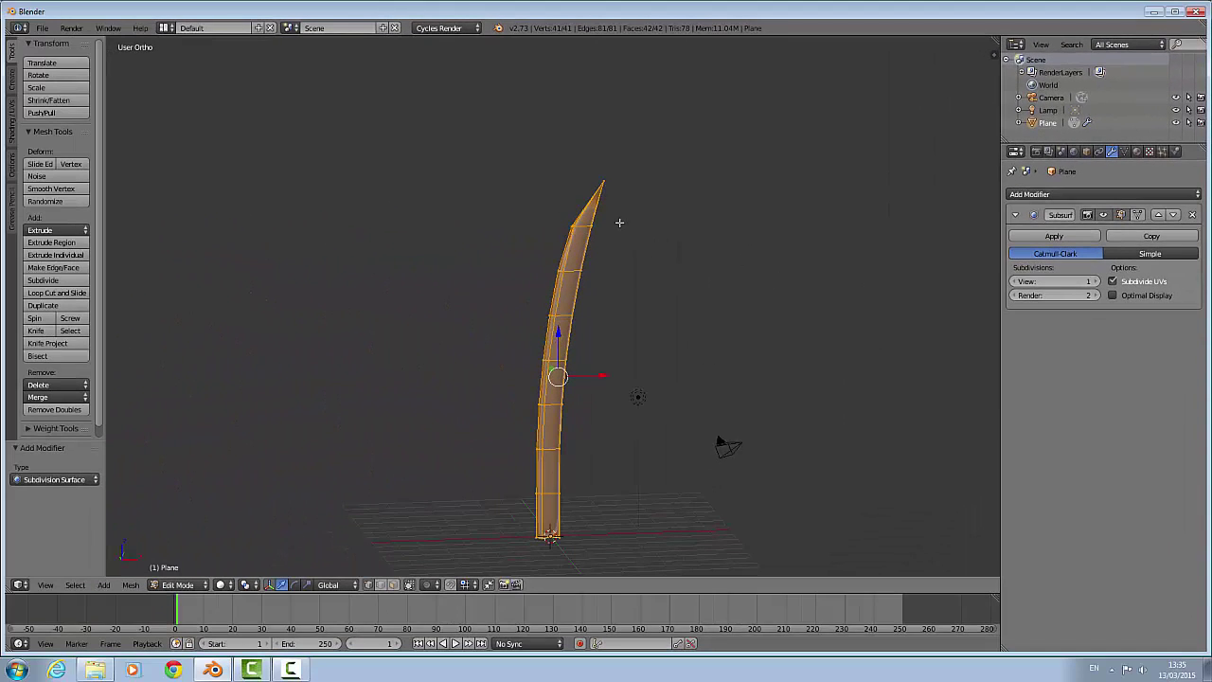
# Step: Deselect the whole mesh and examine how the Subdivision Surface modifier affects the upper blade and tip
pyautogui.scroll(2, 620, 222)
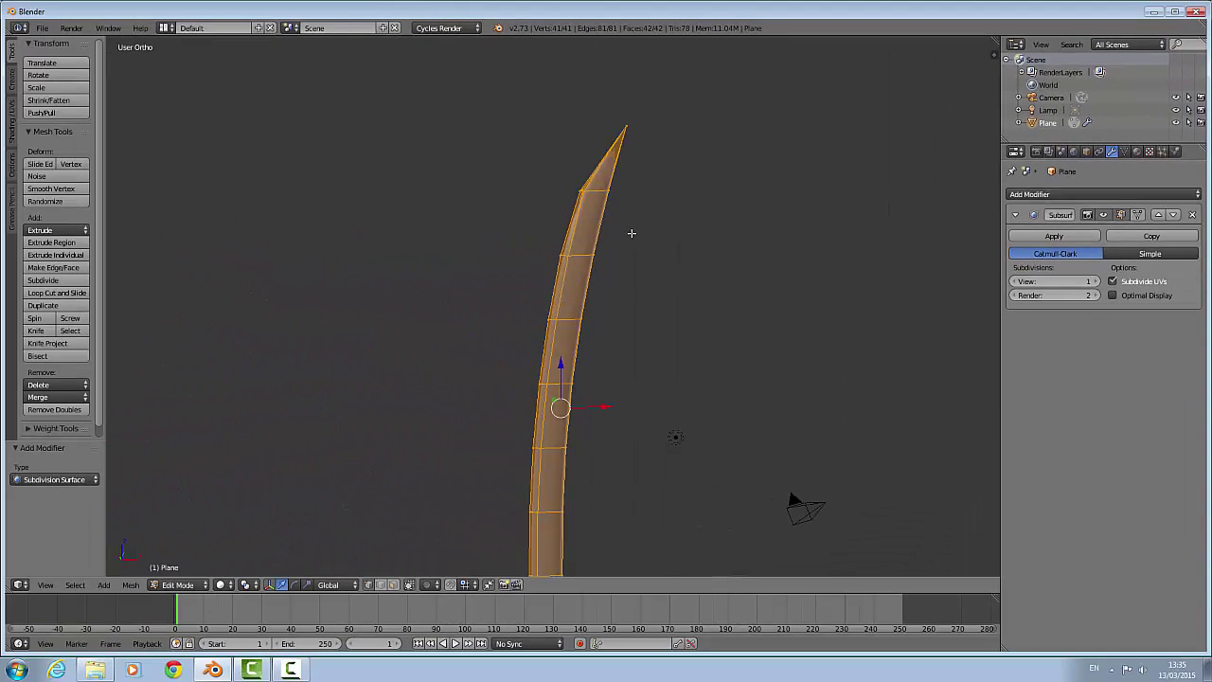
pyautogui.press('a')
pyautogui.moveTo(696, 191)
pyautogui.mouseDown(button='middle')
pyautogui.moveTo(653, 184)
pyautogui.moveTo(679, 108)
pyautogui.moveTo(698, 162)
pyautogui.moveTo(690, 192)
pyautogui.mouseUp(button='middle')
pyautogui.scroll(2, 690, 191)
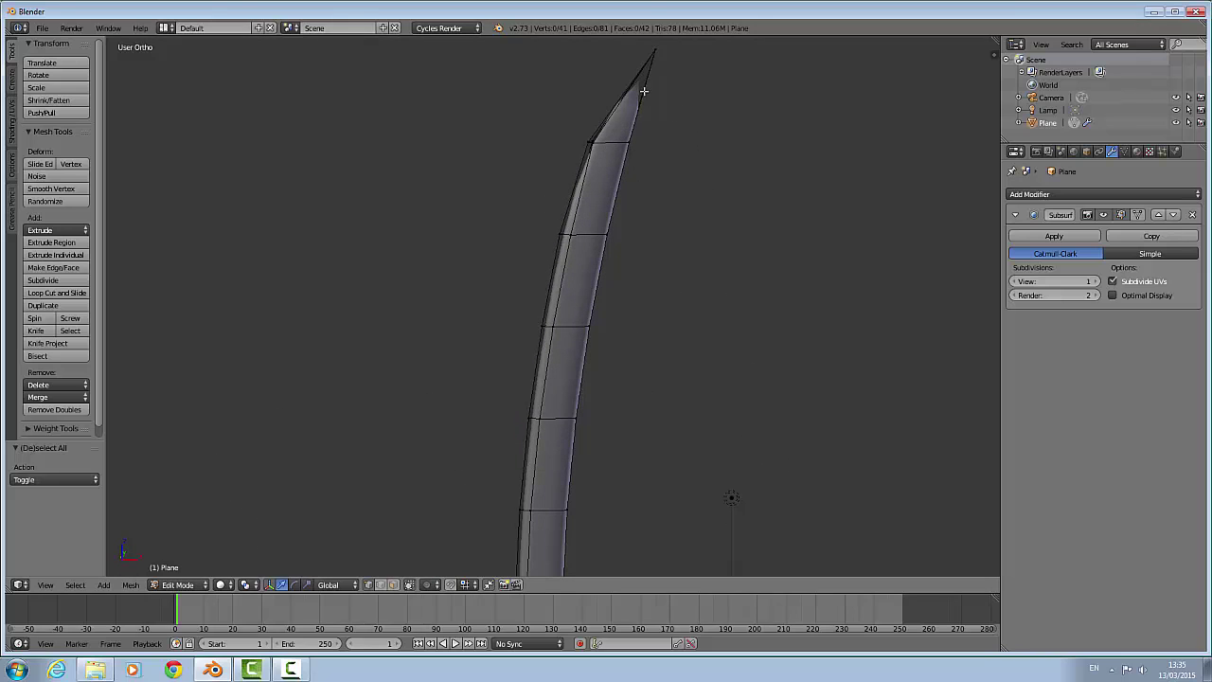
pyautogui.moveTo(687, 110); pyautogui.dragTo(678, 187, button='middle')
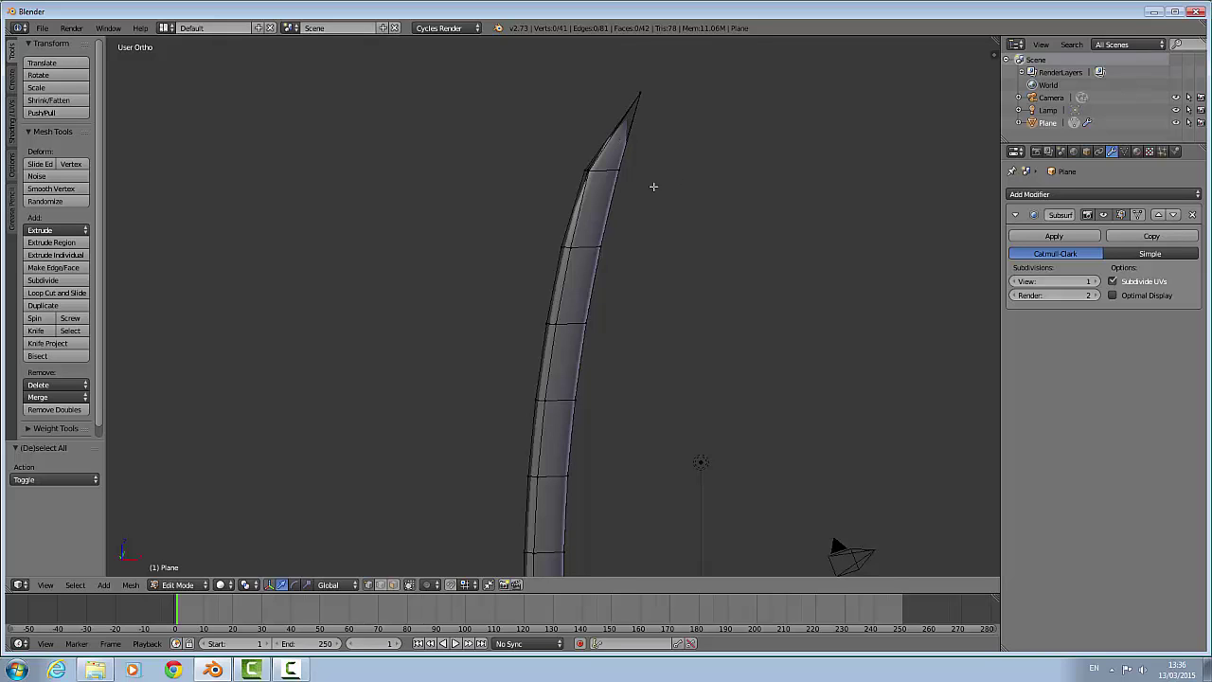
pyautogui.moveTo(611, 182); pyautogui.dragTo(642, 124, button='middle')
# Step: Select the tip vertex and the vertices where the slanted point begins, and apply an Edge Crease of 1.000
pyautogui.rightClick(650, 82)
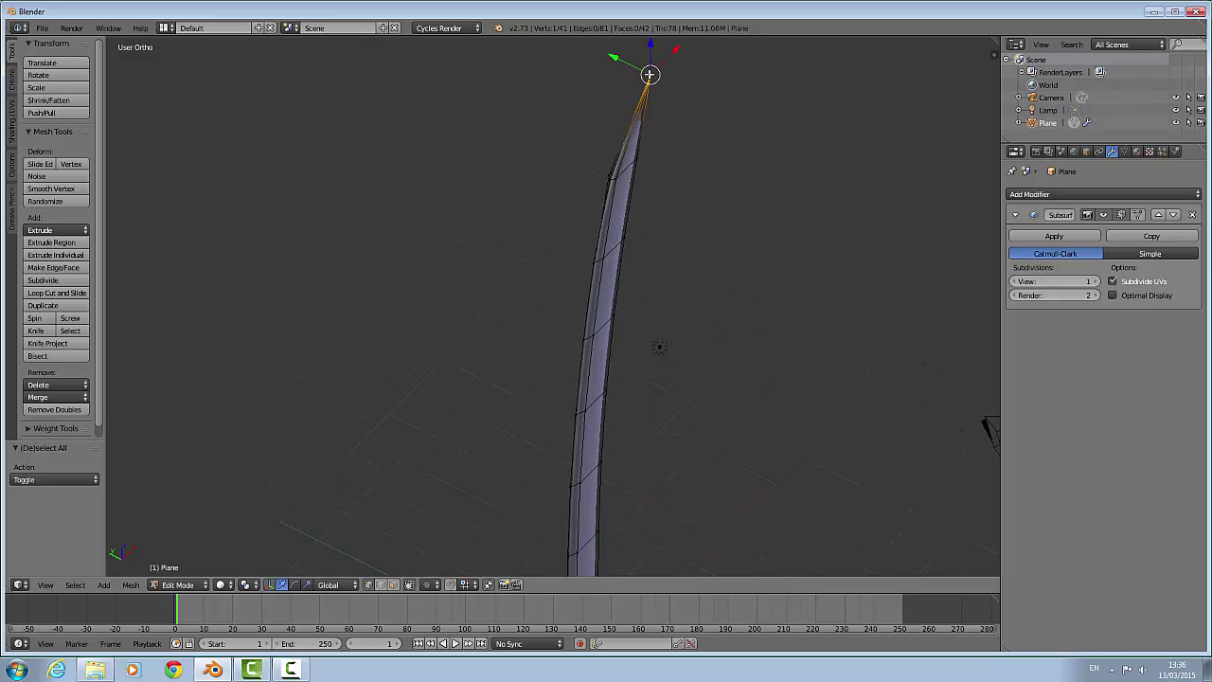
pyautogui.keyDown('shift'); pyautogui.rightClick(613, 180); pyautogui.keyUp('shift')
pyautogui.keyDown('shift'); pyautogui.rightClick(610, 178); pyautogui.keyUp('shift')
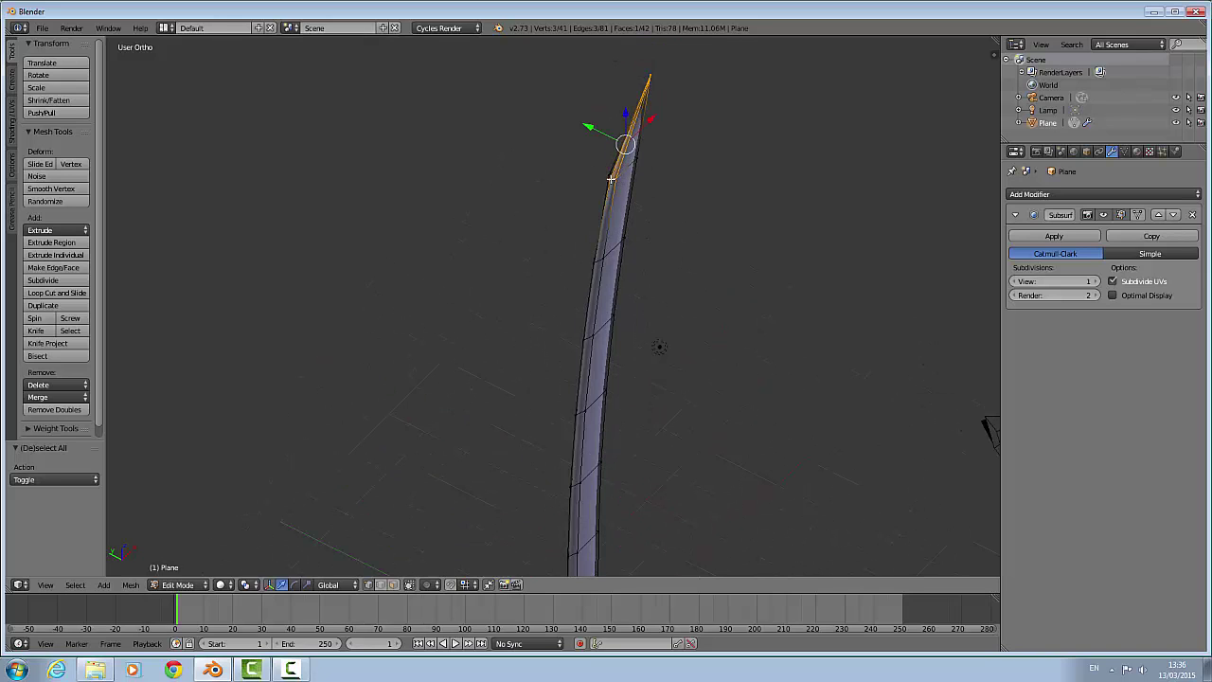
pyautogui.keyDown('shift'); pyautogui.rightClick(609, 175); pyautogui.keyUp('shift')
pyautogui.moveTo(609, 176); pyautogui.dragTo(530, 171, button='middle')
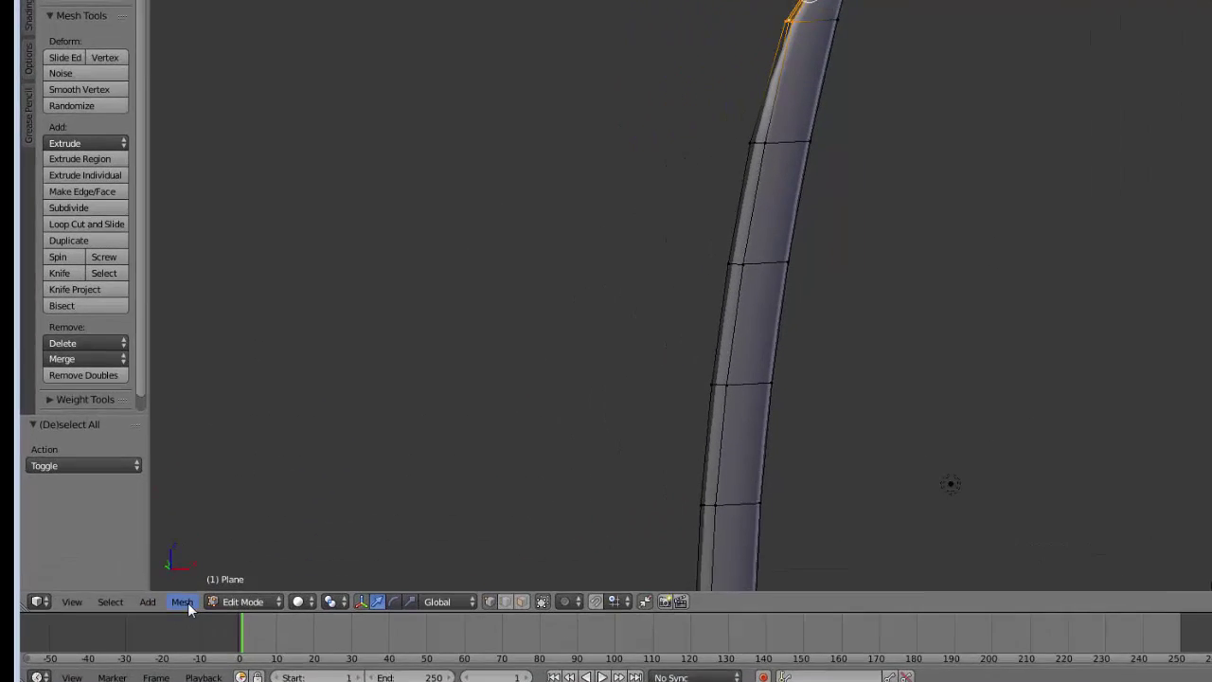
pyautogui.click(131, 584)
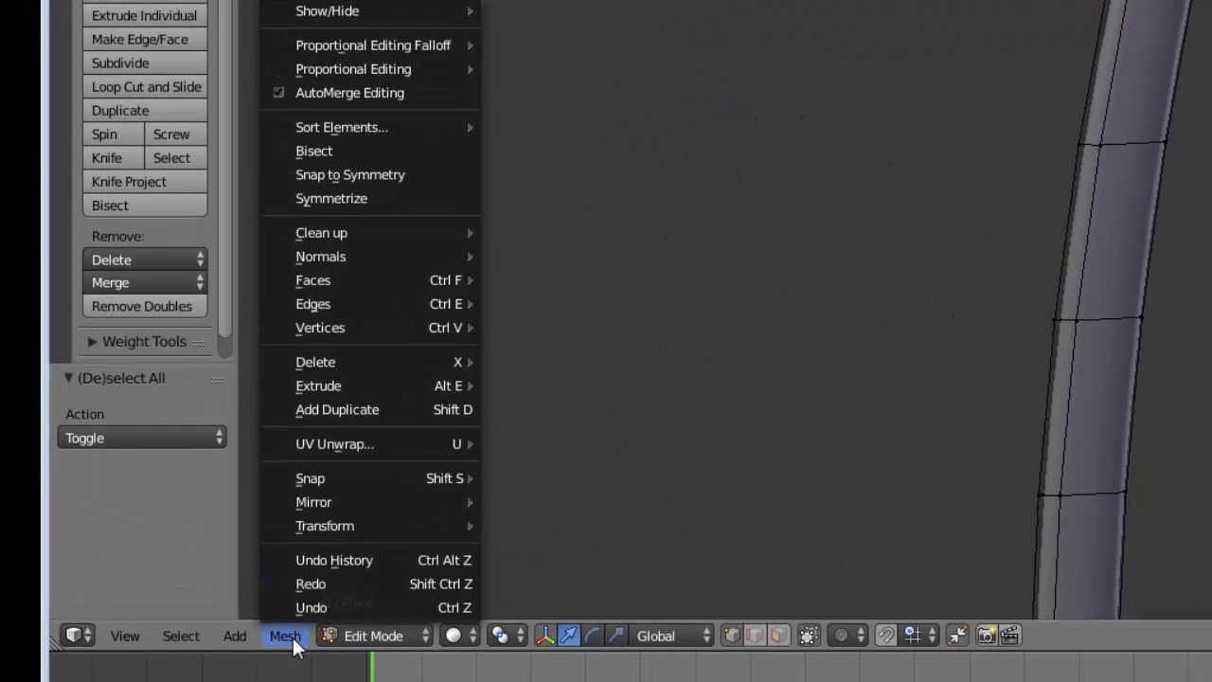
pyautogui.moveTo(360, 304)
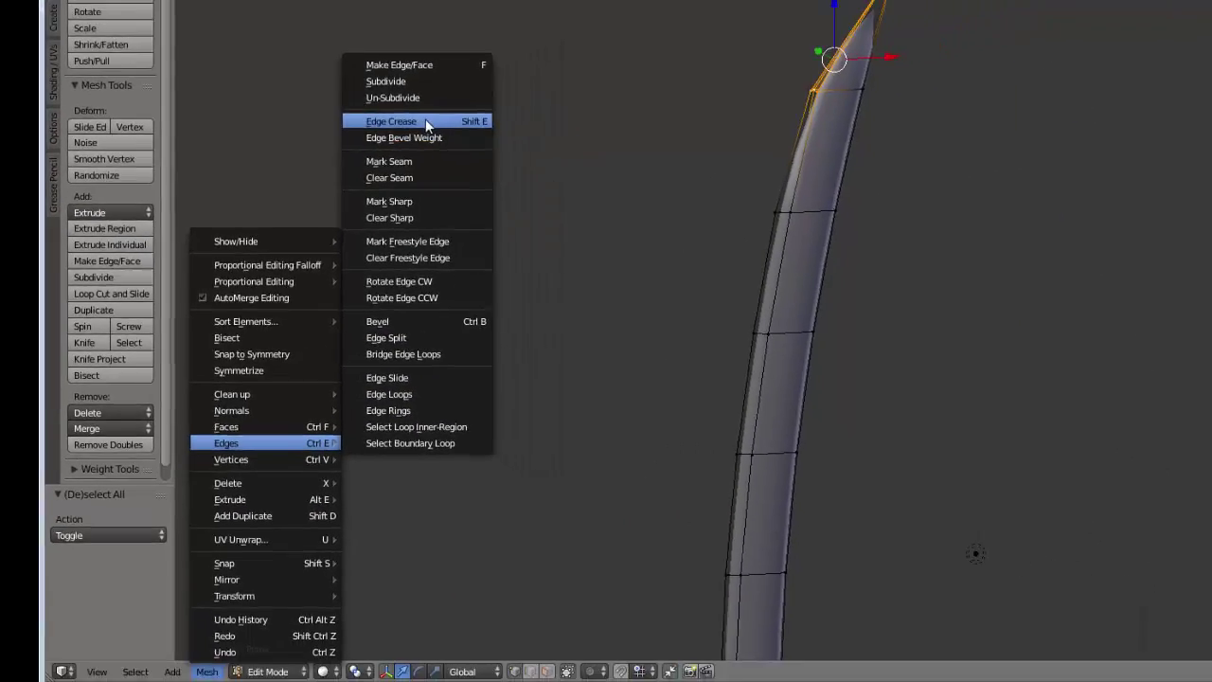
pyautogui.click(488, 96)
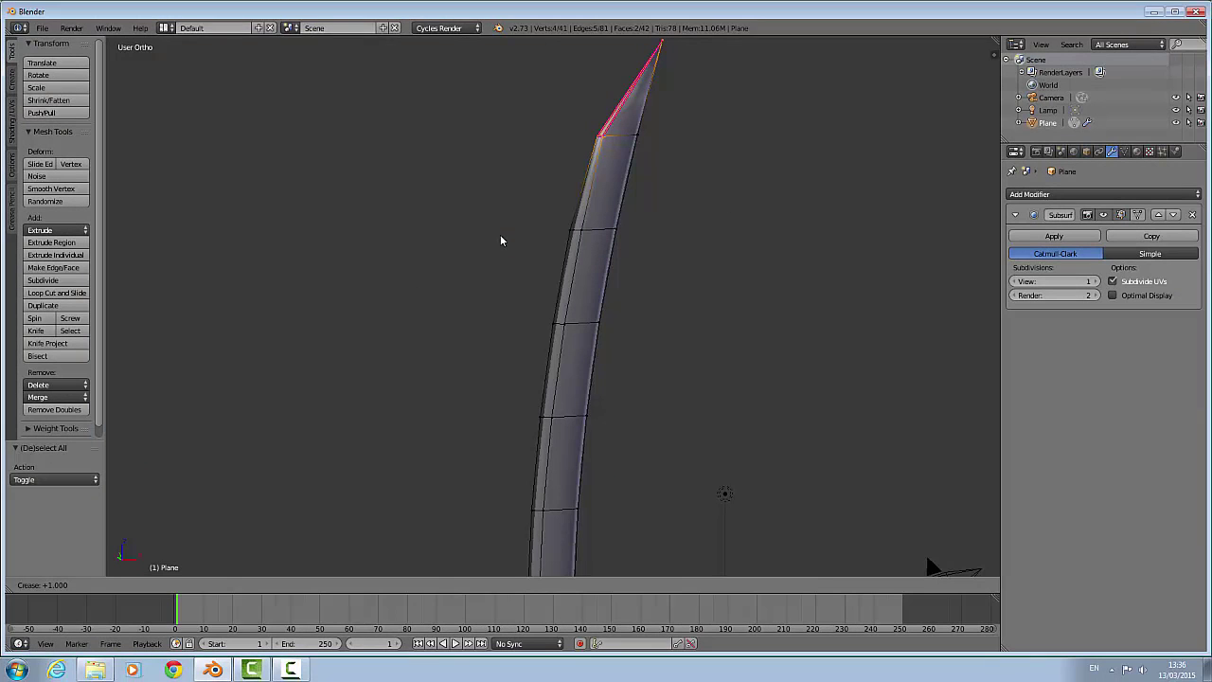
pyautogui.click(501, 240)
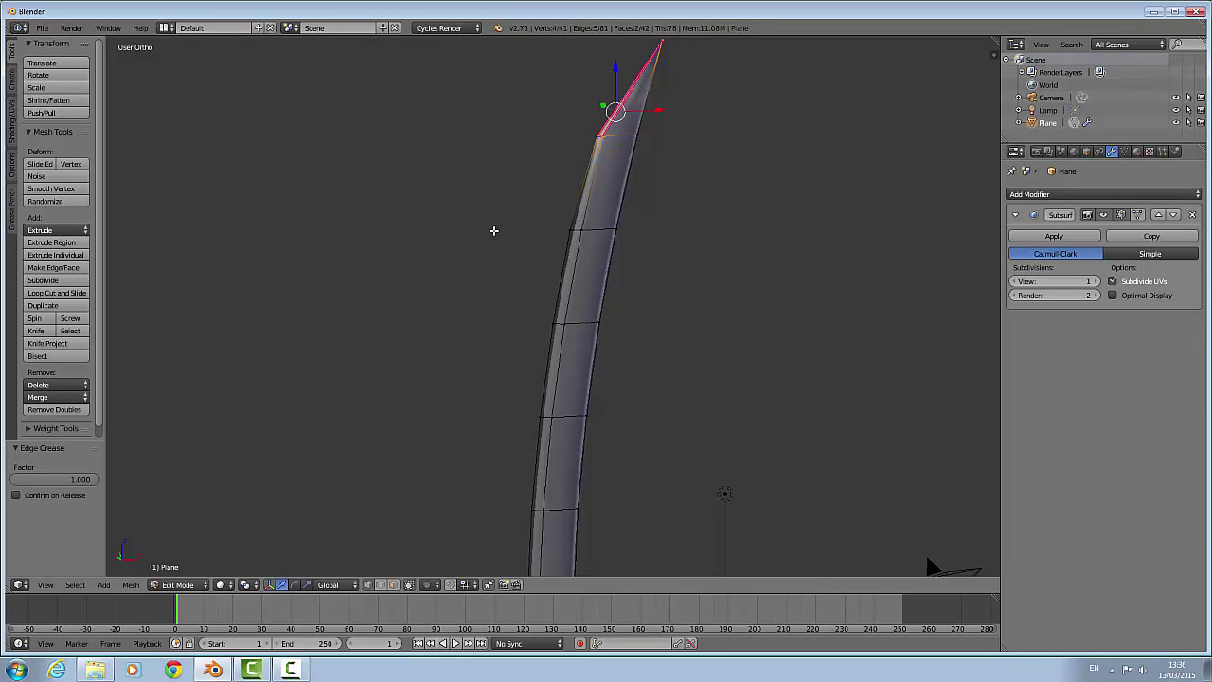
# Step: Add all the vertices around the blade's base to the selection and apply an Edge Crease of 1.000
pyautogui.moveTo(493, 230); pyautogui.dragTo(497, 338, button='middle')
pyautogui.moveTo(502, 495); pyautogui.dragTo(577, 486, button='middle')
pyautogui.press('b')
pyautogui.moveTo(576, 487); pyautogui.dragTo(655, 525)
pyautogui.moveTo(639, 489); pyautogui.dragTo(493, 441, button='middle')
pyautogui.press('b')
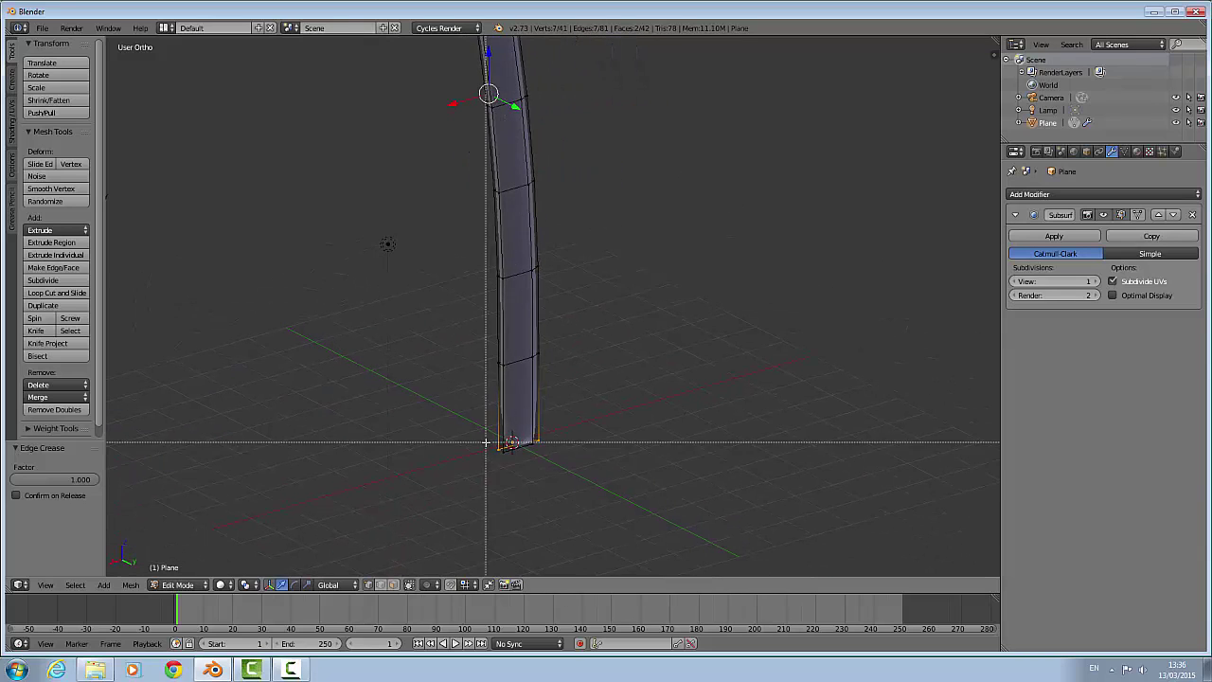
pyautogui.moveTo(493, 441); pyautogui.dragTo(539, 476)
pyautogui.moveTo(539, 477); pyautogui.dragTo(271, 536, button='middle')
pyautogui.click(133, 586)
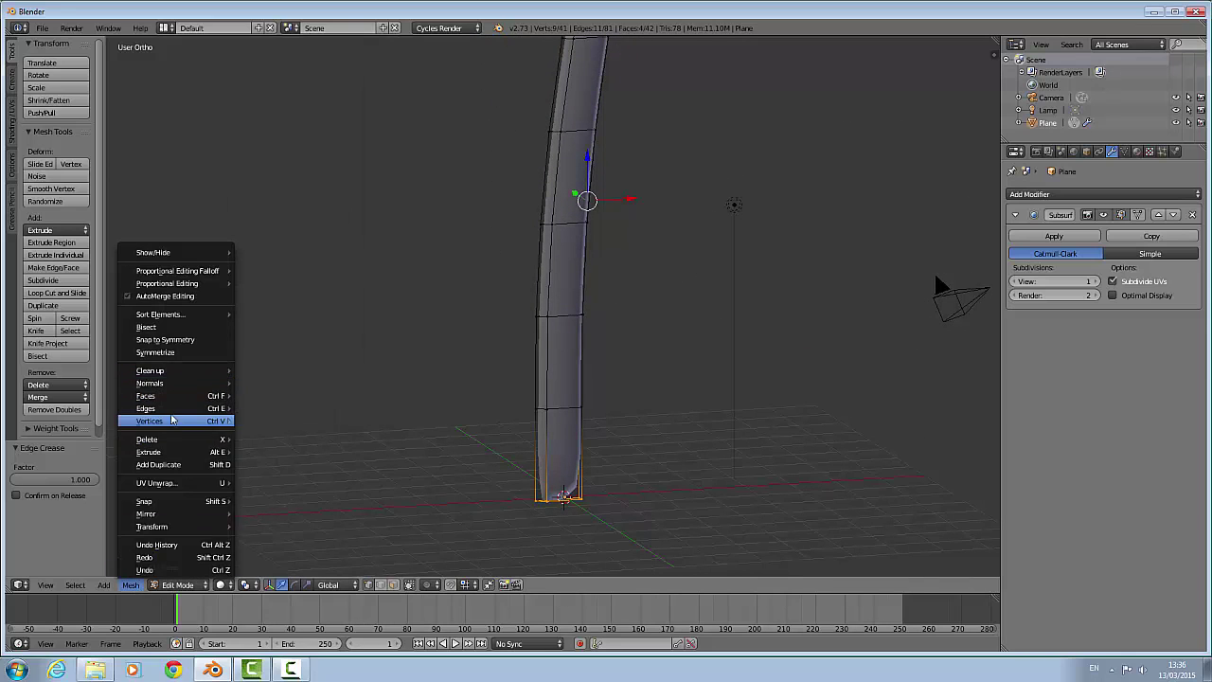
pyautogui.moveTo(171, 408)
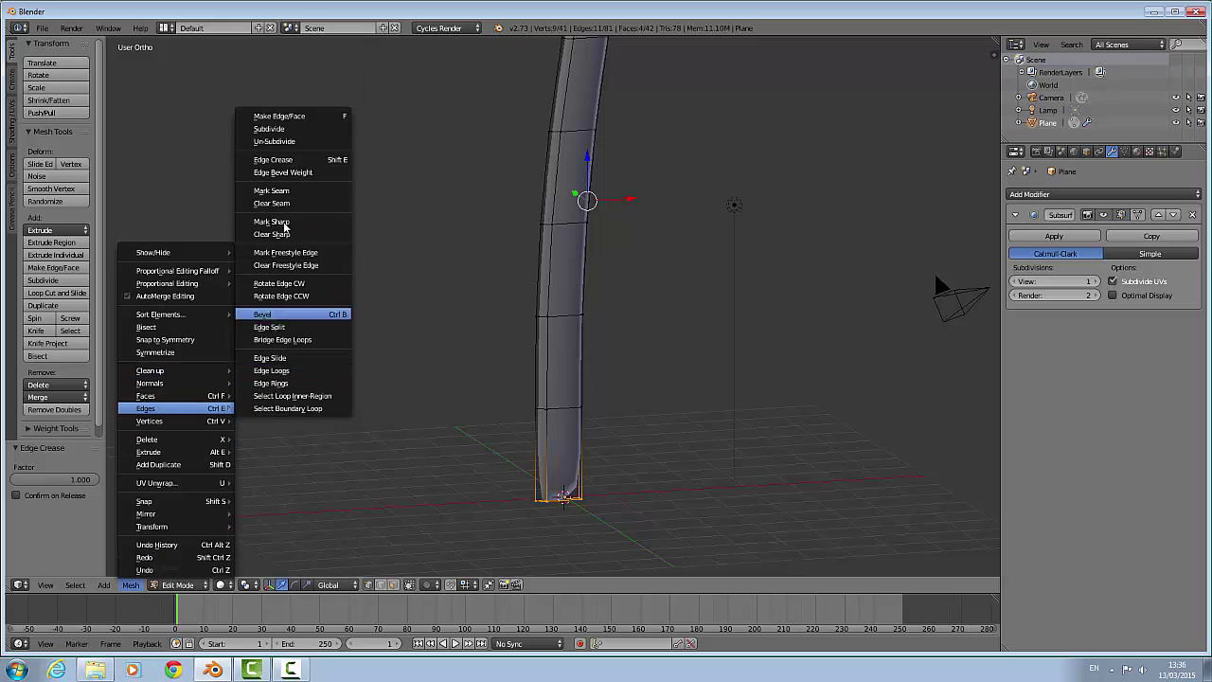
pyautogui.click(284, 159)
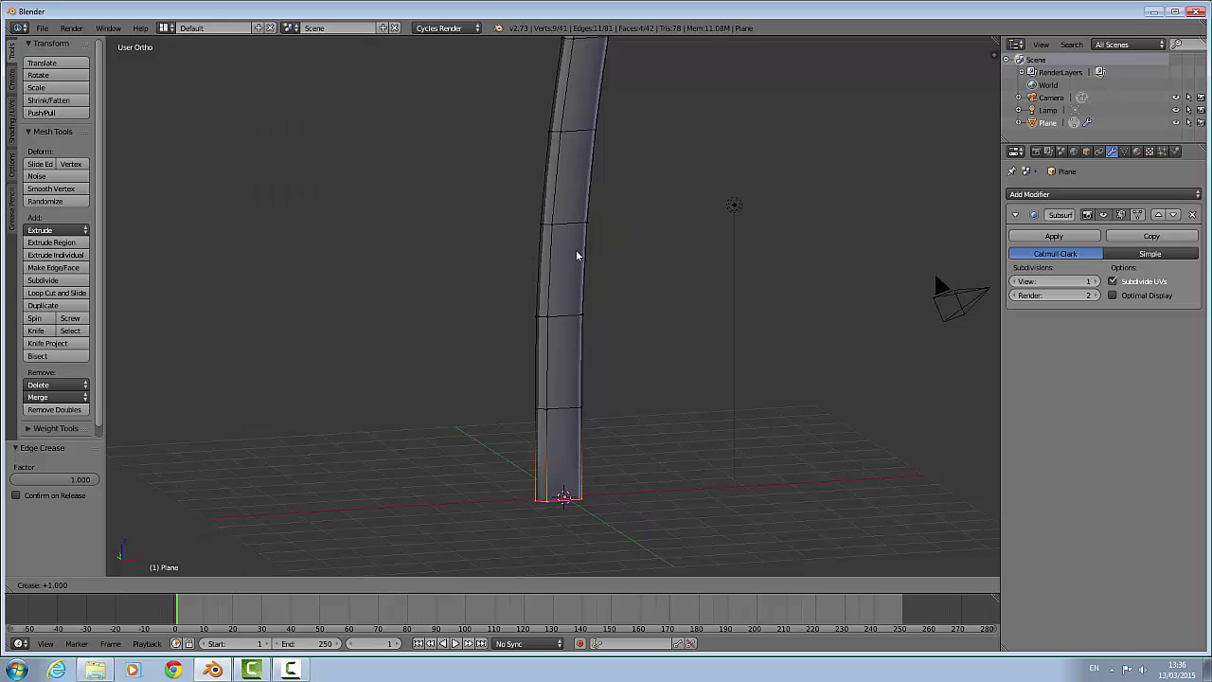
pyautogui.click(619, 257)
# Step: Deselect the whole mesh and add two lengthwise loop cuts along the blade, keeping them at their default centred position
pyautogui.moveTo(616, 248); pyautogui.dragTo(568, 231, button='middle')
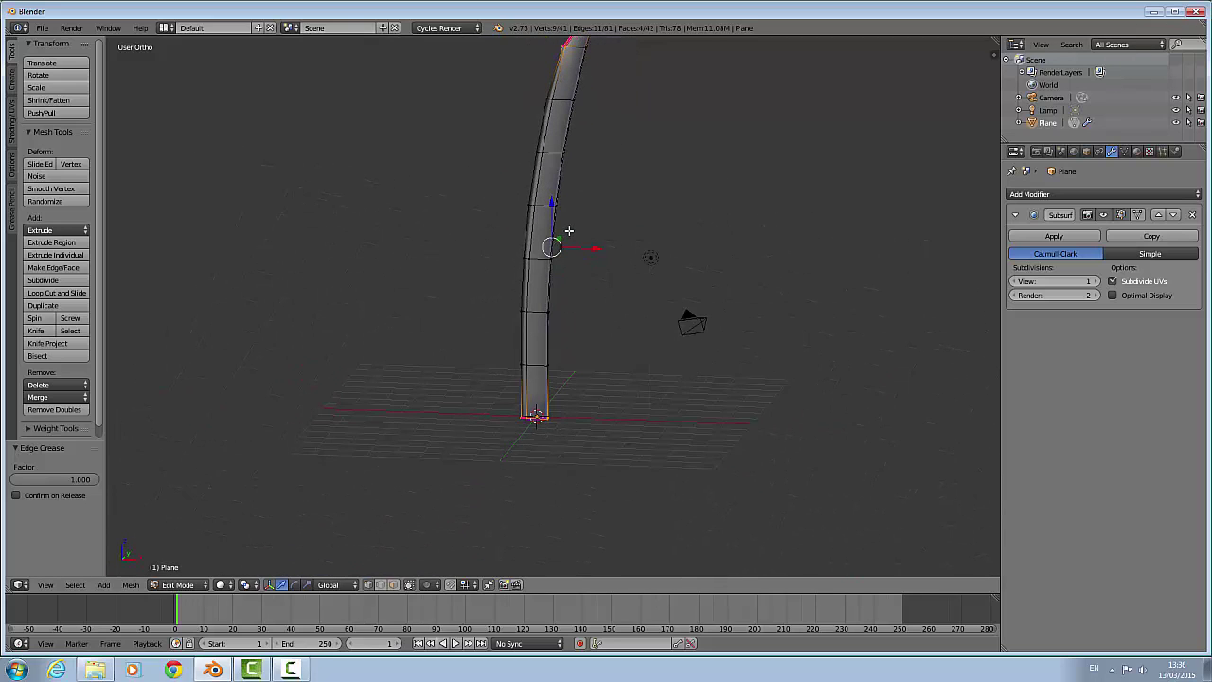
pyautogui.keyDown('shift'); pyautogui.scroll(3, 568, 230); pyautogui.keyUp('shift')
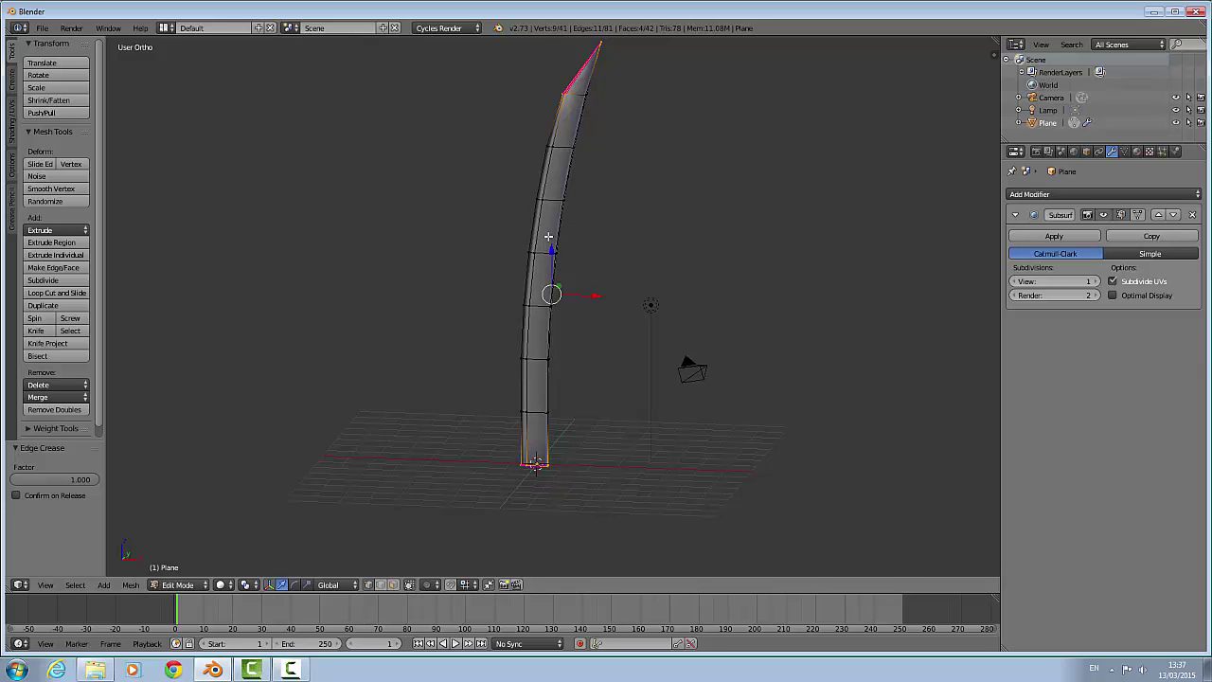
pyautogui.moveTo(552, 232); pyautogui.dragTo(508, 234, button='middle')
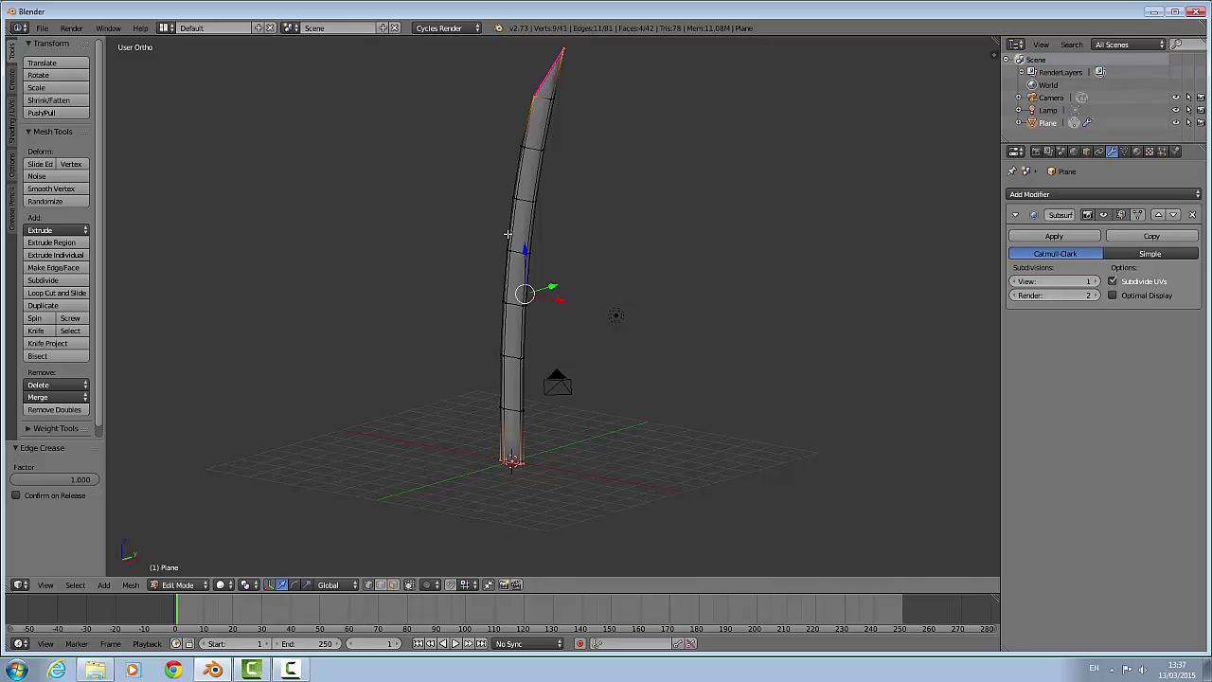
pyautogui.press('a')
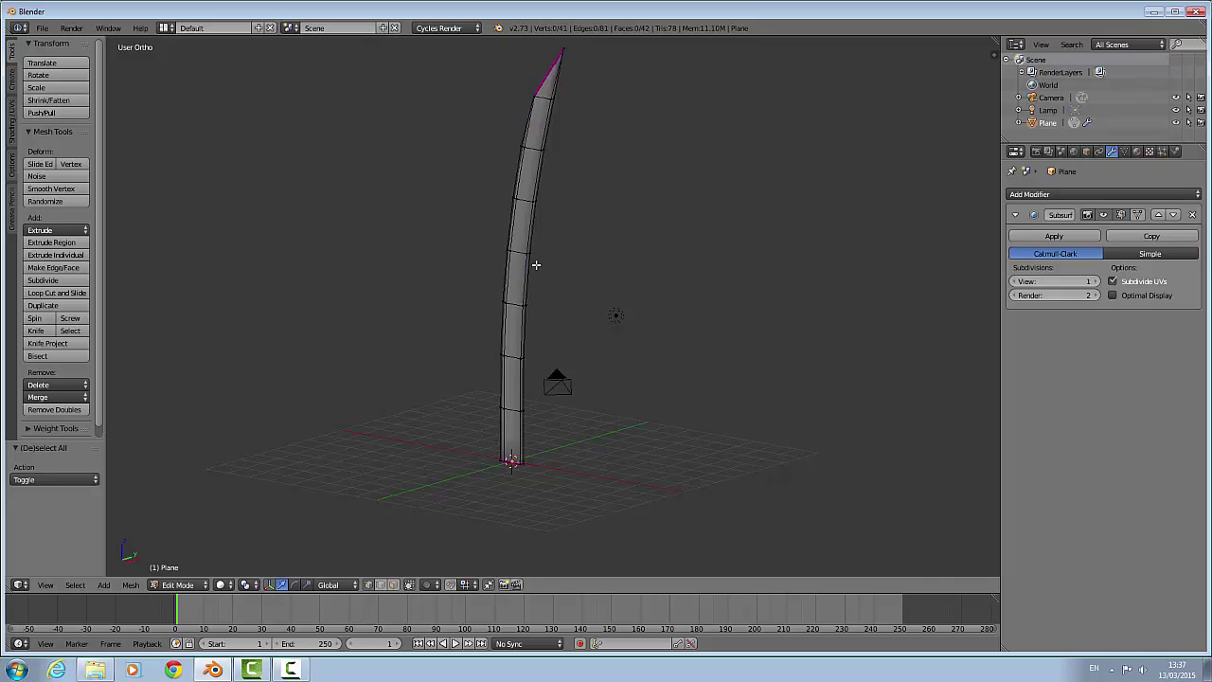
pyautogui.hotkey('ctrl', 'r')
pyautogui.scroll(1, 516, 256)
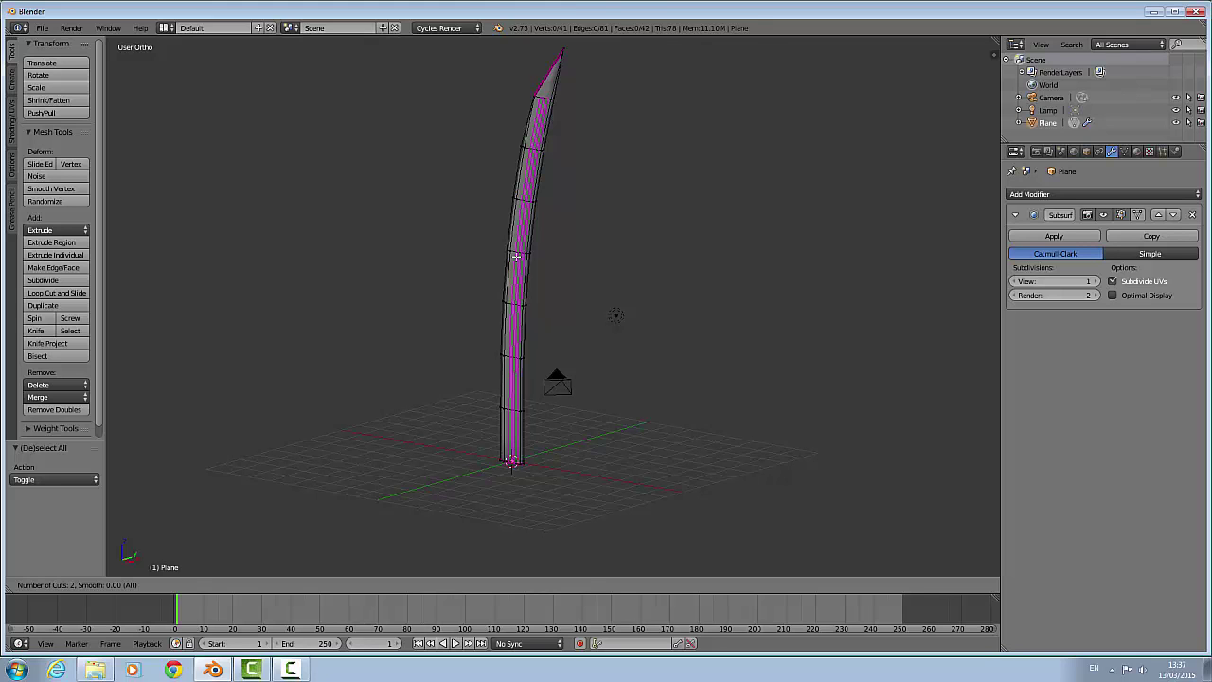
pyautogui.click(516, 256)
pyautogui.rightClick(516, 256)
pyautogui.moveTo(550, 247)
pyautogui.mouseDown(button='middle')
pyautogui.moveTo(608, 221)
pyautogui.moveTo(378, 242)
pyautogui.moveTo(555, 228)
pyautogui.moveTo(581, 238)
pyautogui.moveTo(568, 251)
pyautogui.mouseUp(button='middle')
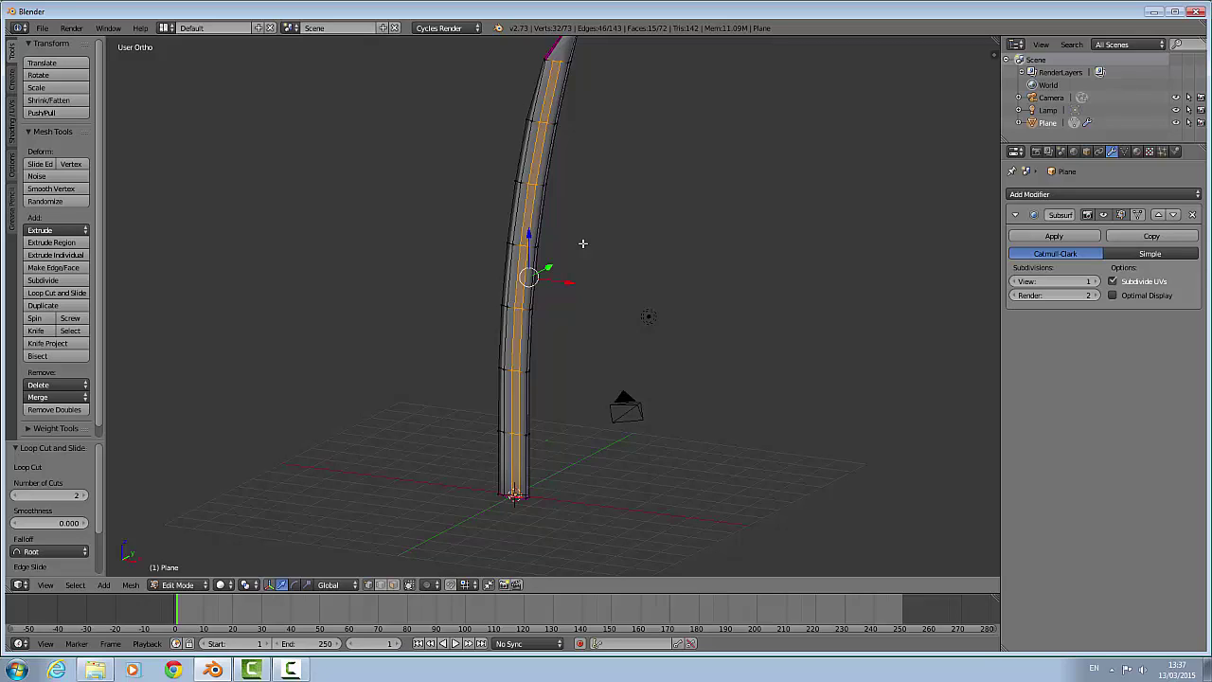
# Step: Extrude the central lengthwise strips in place and scale them along the Y axis to about 0.501
pyautogui.press('e')
pyautogui.rightClick(582, 244)
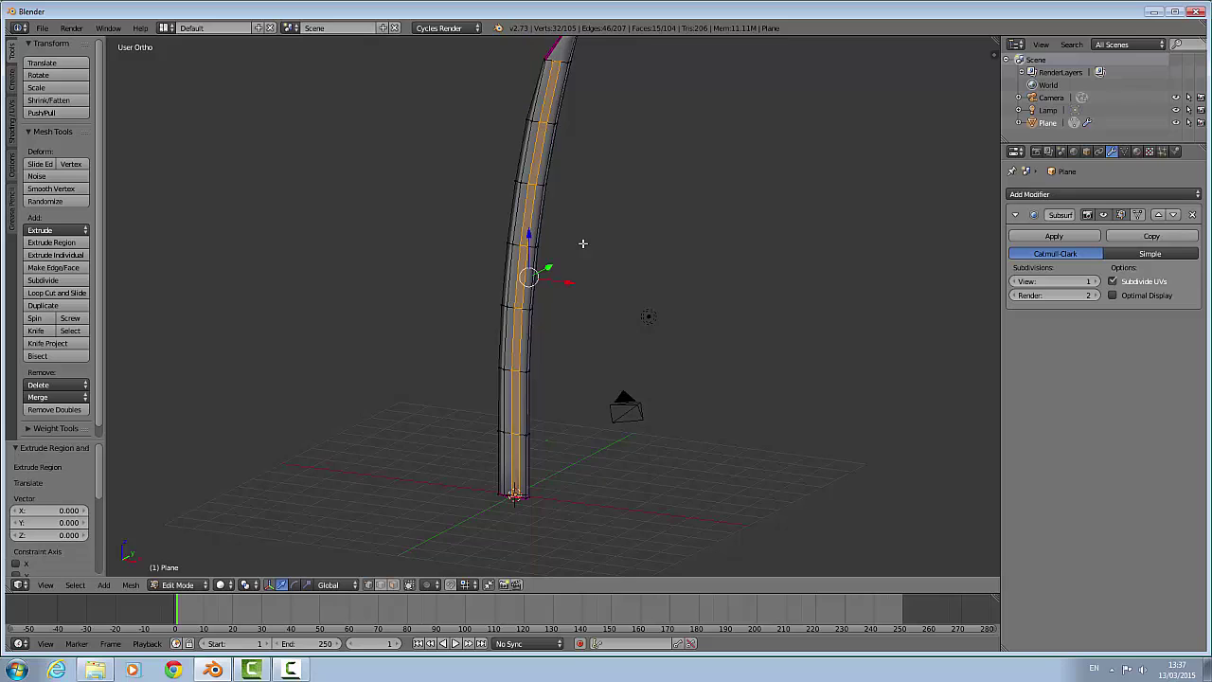
pyautogui.press('s')
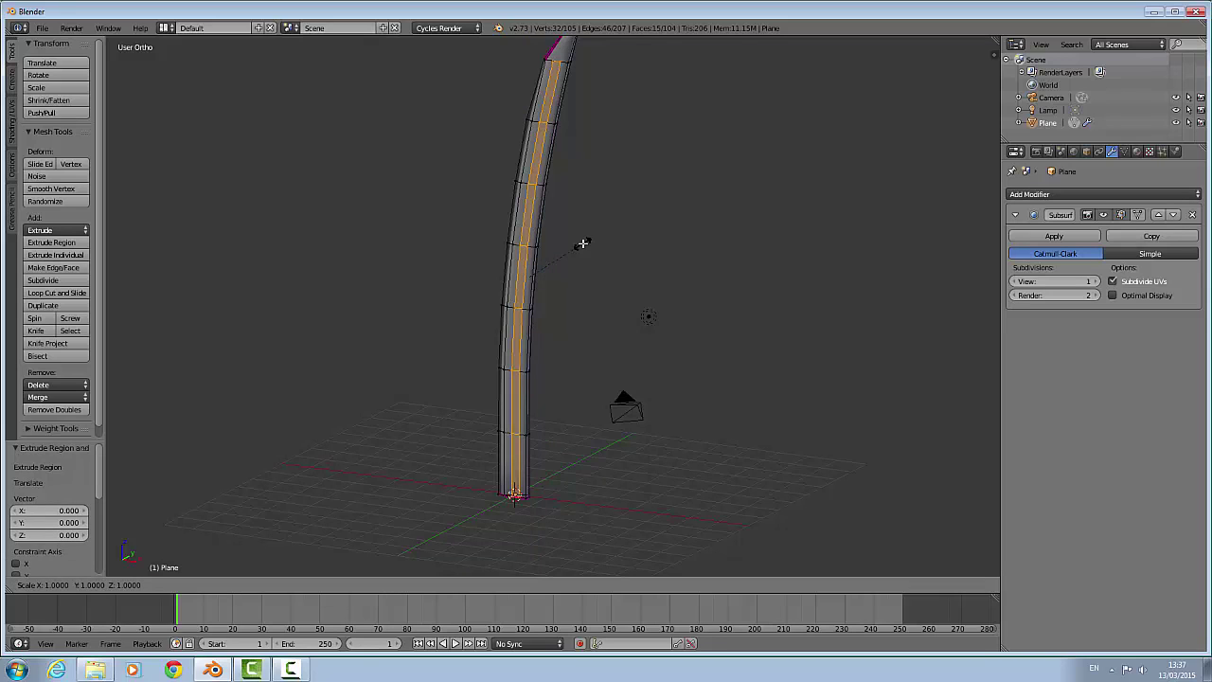
pyautogui.press('y')
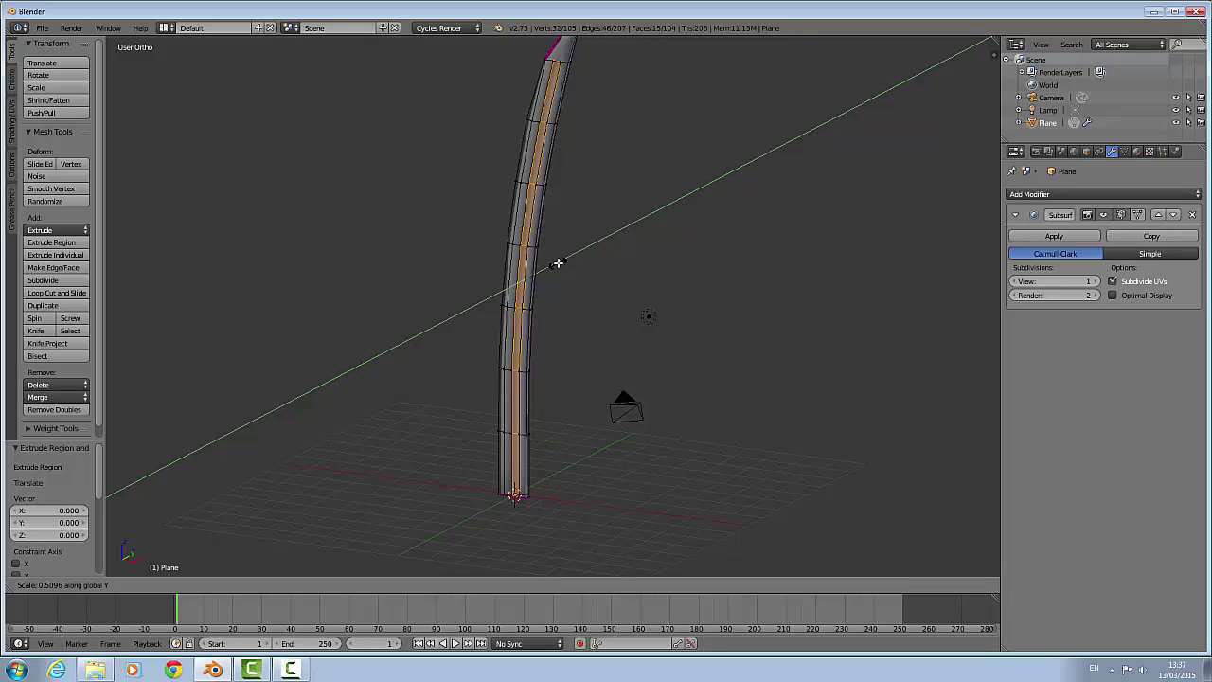
pyautogui.click(558, 262)
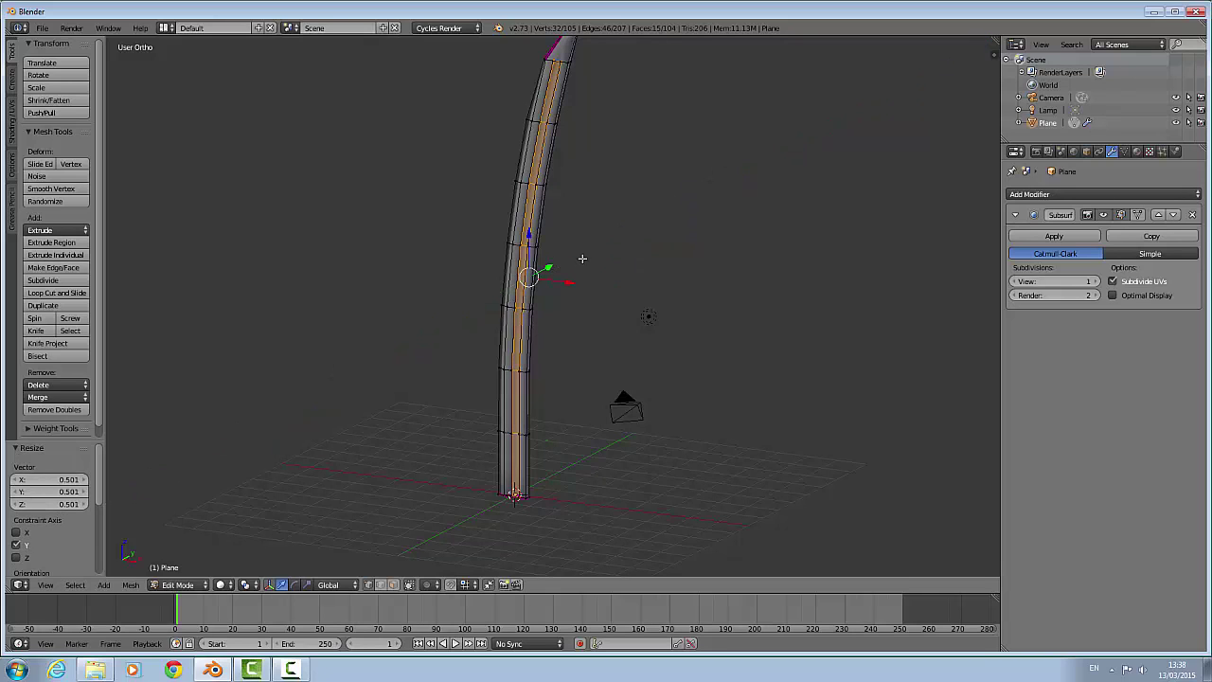
pyautogui.moveTo(582, 257); pyautogui.dragTo(610, 266, button='middle')
pyautogui.click(131, 584)
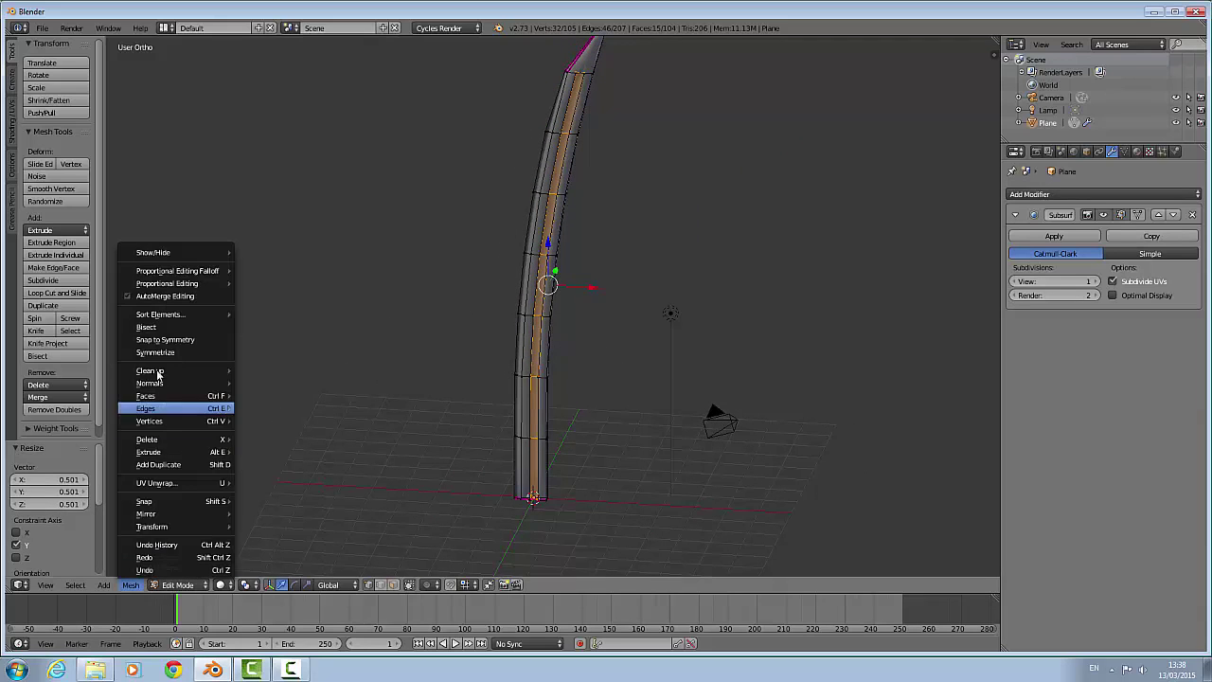
pyautogui.moveTo(175, 374)
pyautogui.moveTo(196, 410)
pyautogui.click(293, 160)
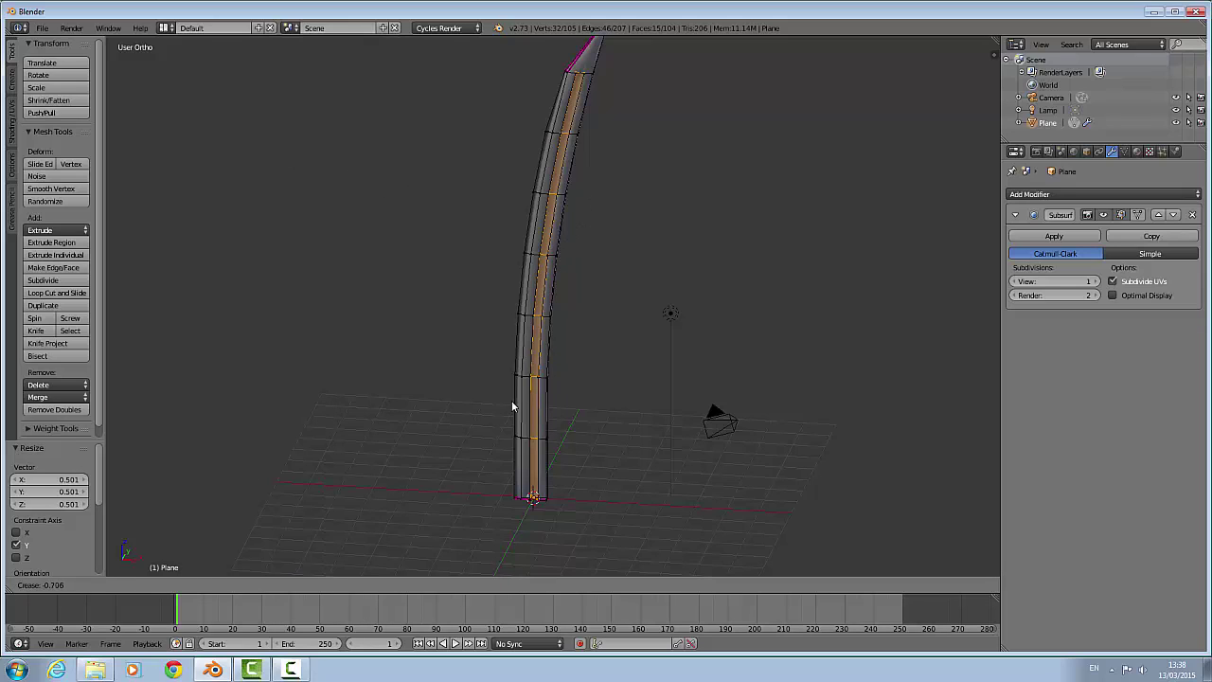
pyautogui.click(531, 478)
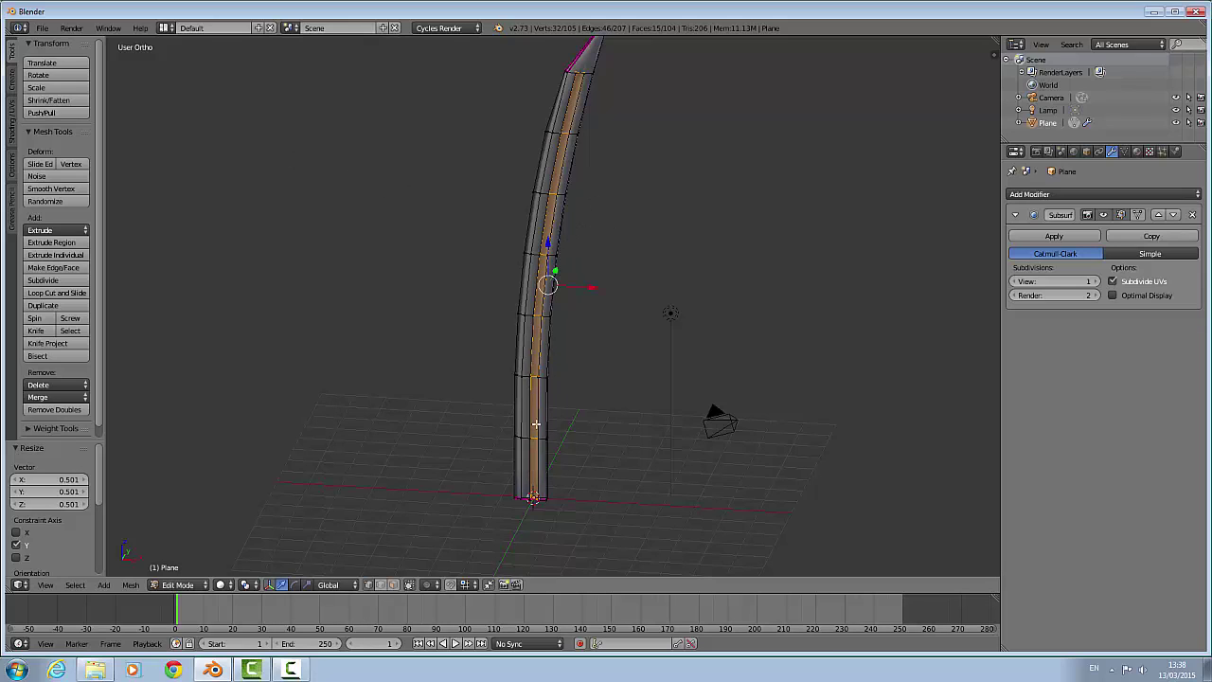
# Step: Deselect everything, switch to face selection and select the seven central strip faces on one side of the blade
pyautogui.press('a')
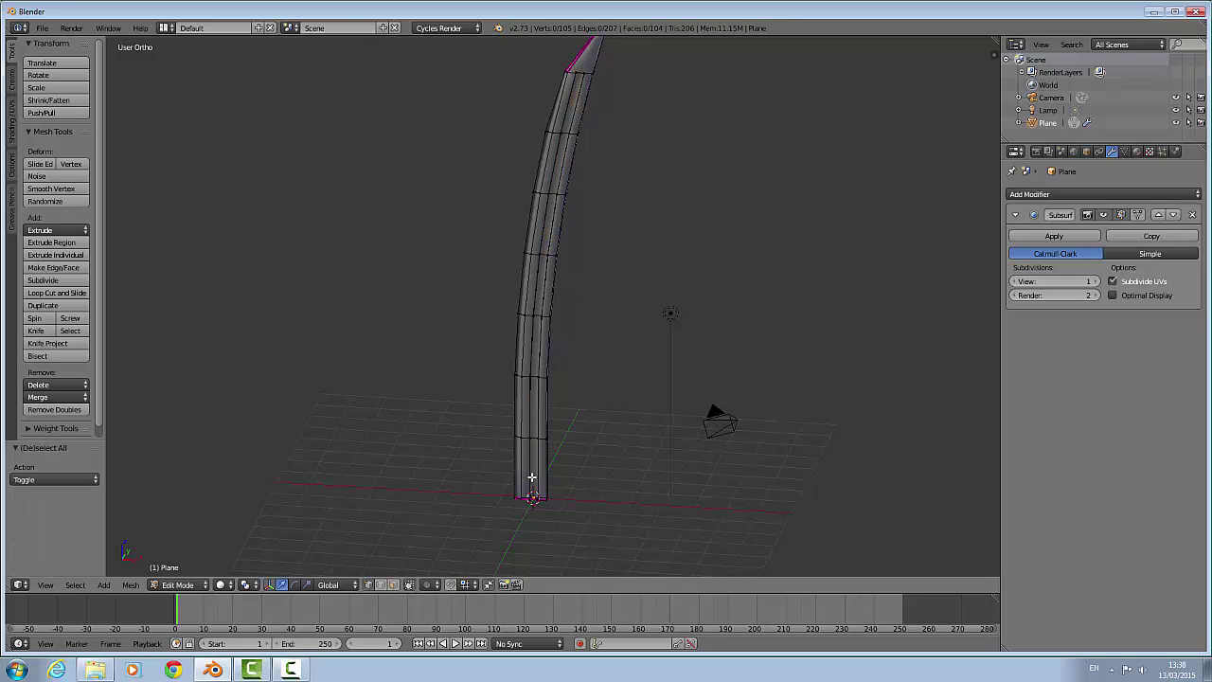
pyautogui.click(393, 584)
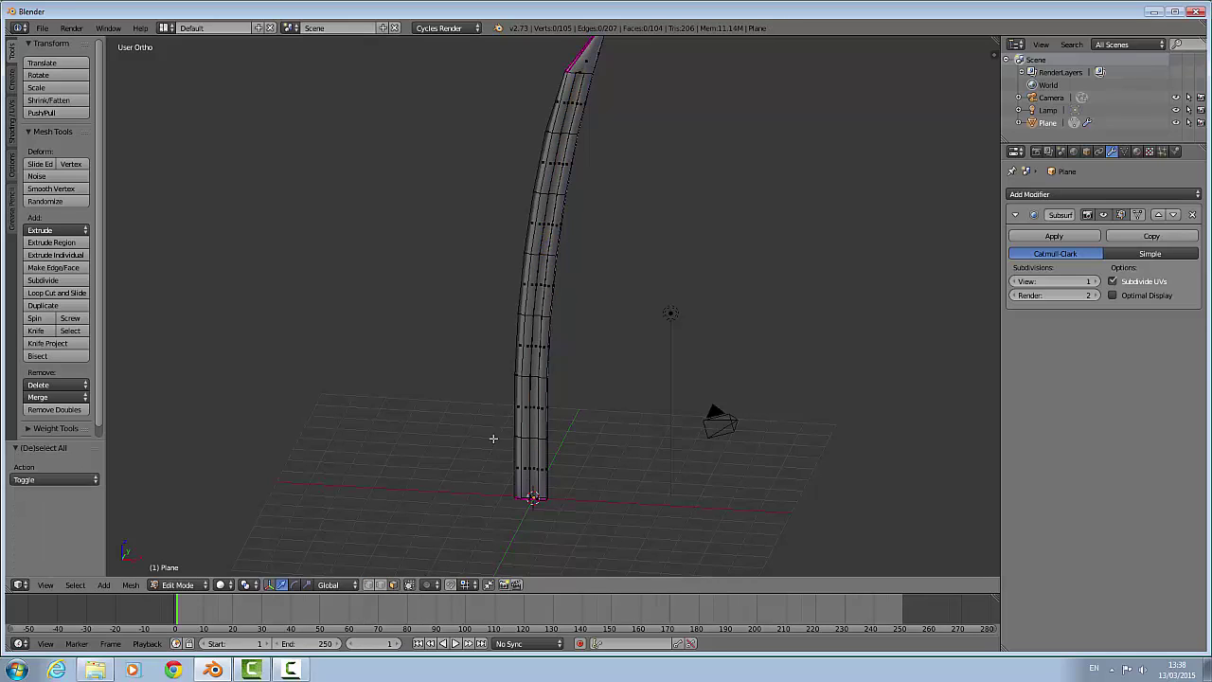
pyautogui.rightClick(534, 464)
pyautogui.keyDown('shift'); pyautogui.rightClick(533, 431); pyautogui.keyUp('shift')
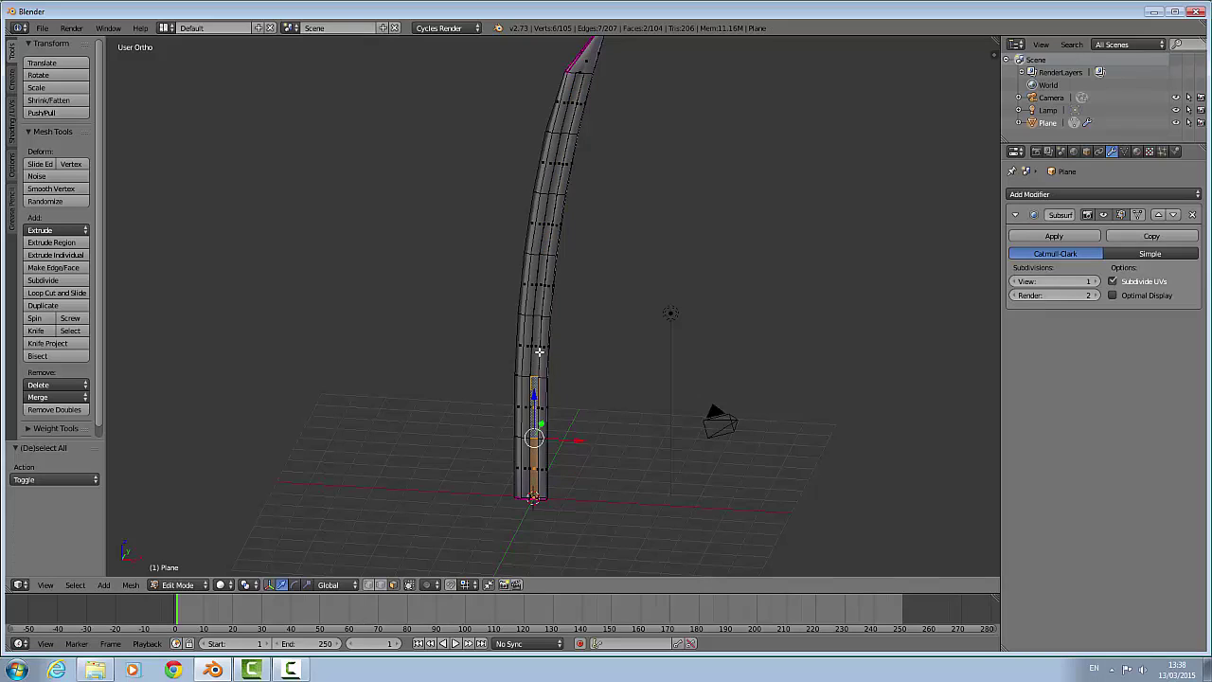
pyautogui.keyDown('shift'); pyautogui.rightClick(535, 388); pyautogui.keyUp('shift')
pyautogui.keyDown('shift'); pyautogui.rightClick(540, 287); pyautogui.keyUp('shift')
pyautogui.keyDown('shift'); pyautogui.rightClick(549, 227); pyautogui.keyUp('shift')
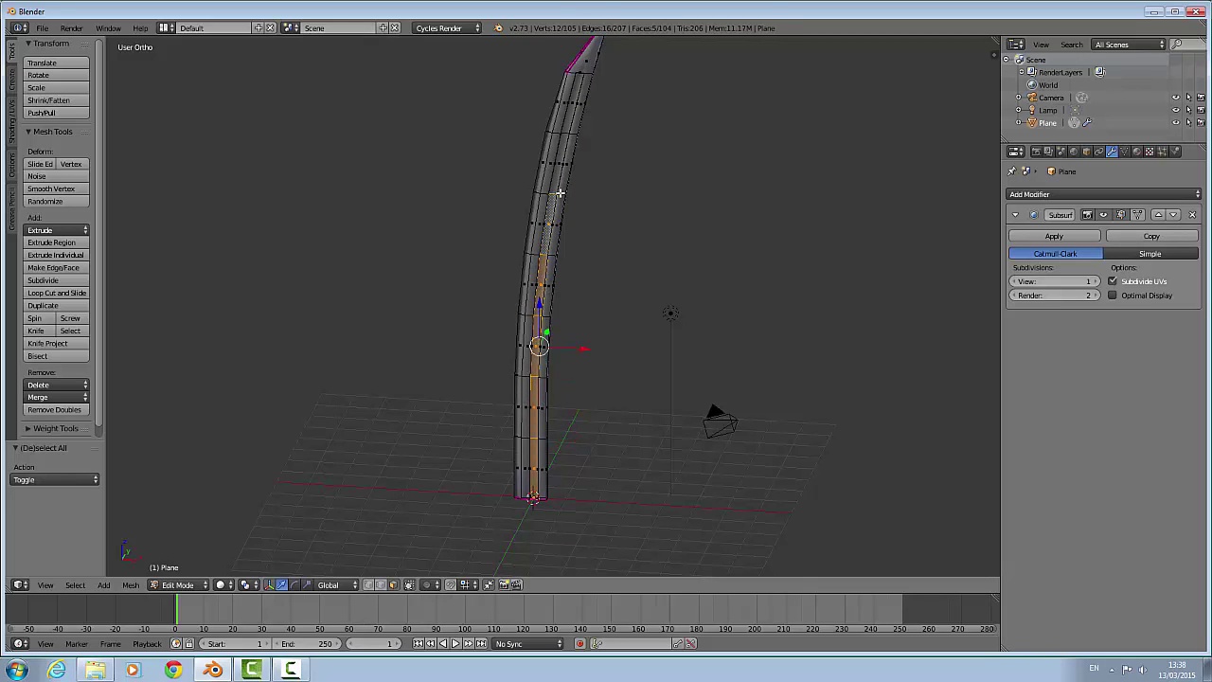
pyautogui.keyDown('shift'); pyautogui.rightClick(563, 163); pyautogui.keyUp('shift')
pyautogui.keyDown('shift'); pyautogui.rightClick(573, 110); pyautogui.keyUp('shift')
# Step: Add the seven central strip faces on the blade's opposite side to the selection
pyautogui.moveTo(638, 114); pyautogui.dragTo(485, 85, button='middle')
pyautogui.keyDown('shift'); pyautogui.rightClick(500, 75); pyautogui.keyUp('shift')
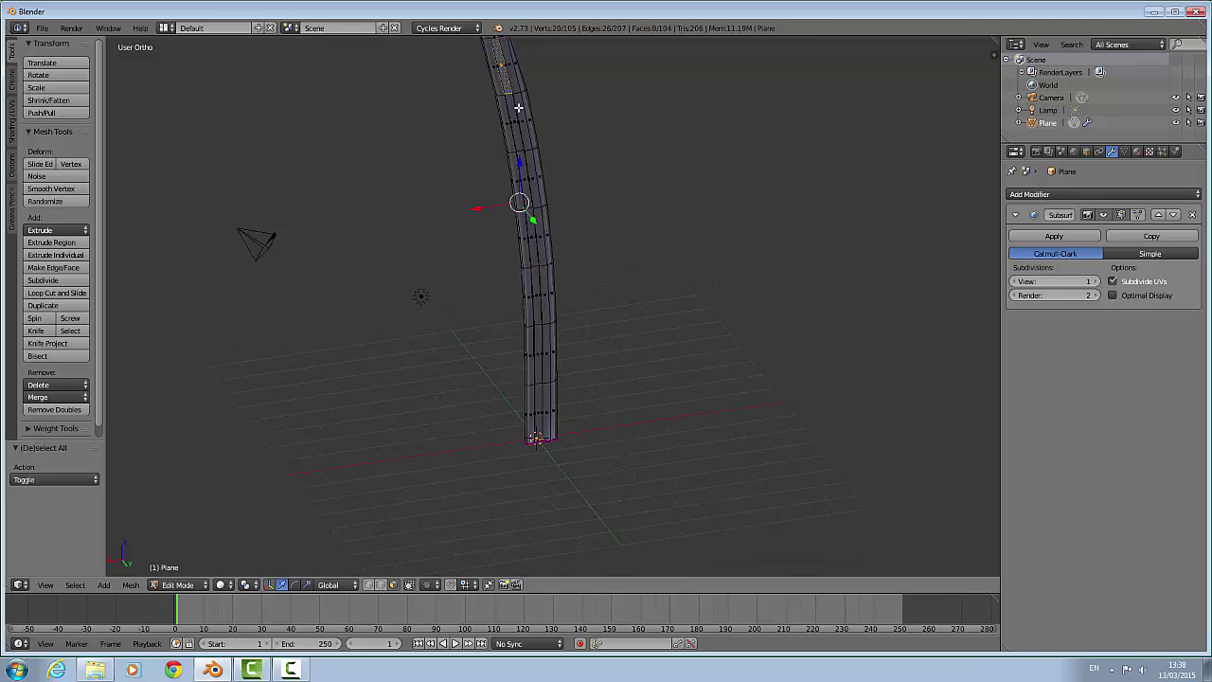
pyautogui.keyDown('shift'); pyautogui.rightClick(514, 122); pyautogui.keyUp('shift')
pyautogui.keyDown('shift'); pyautogui.rightClick(523, 174); pyautogui.keyUp('shift')
pyautogui.keyDown('shift'); pyautogui.rightClick(530, 231); pyautogui.keyUp('shift')
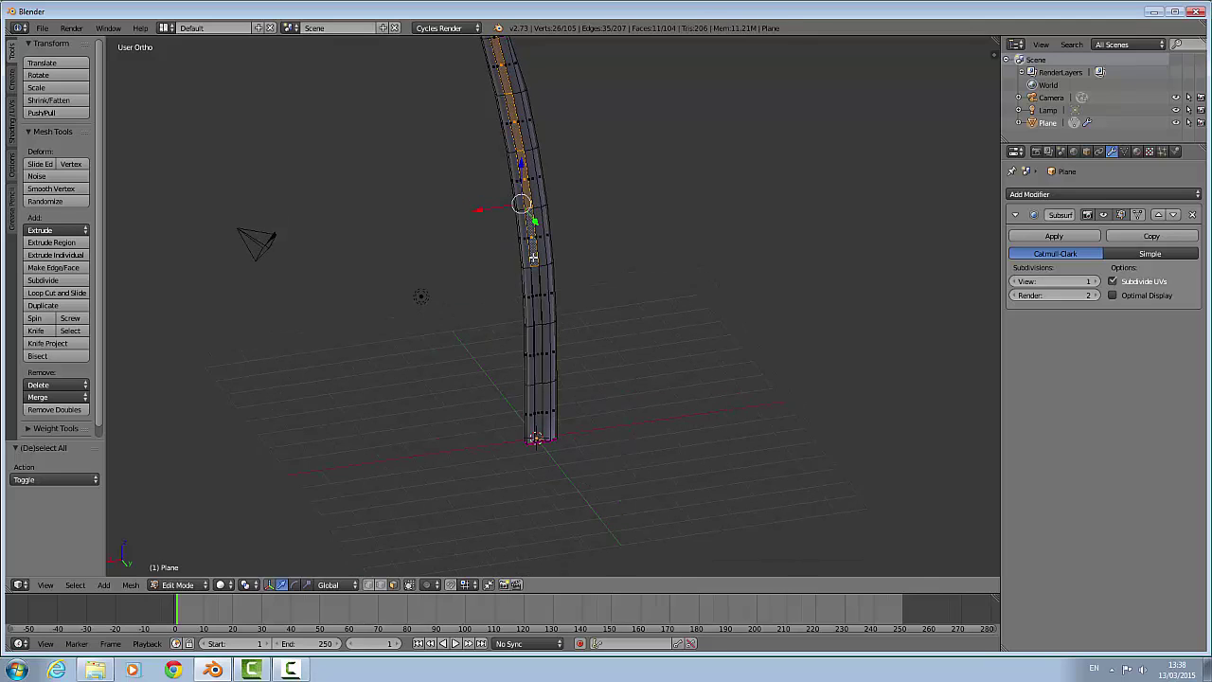
pyautogui.keyDown('shift'); pyautogui.rightClick(537, 285); pyautogui.keyUp('shift')
pyautogui.keyDown('shift'); pyautogui.rightClick(536, 350); pyautogui.keyUp('shift')
pyautogui.keyDown('shift'); pyautogui.rightClick(540, 409); pyautogui.keyUp('shift')
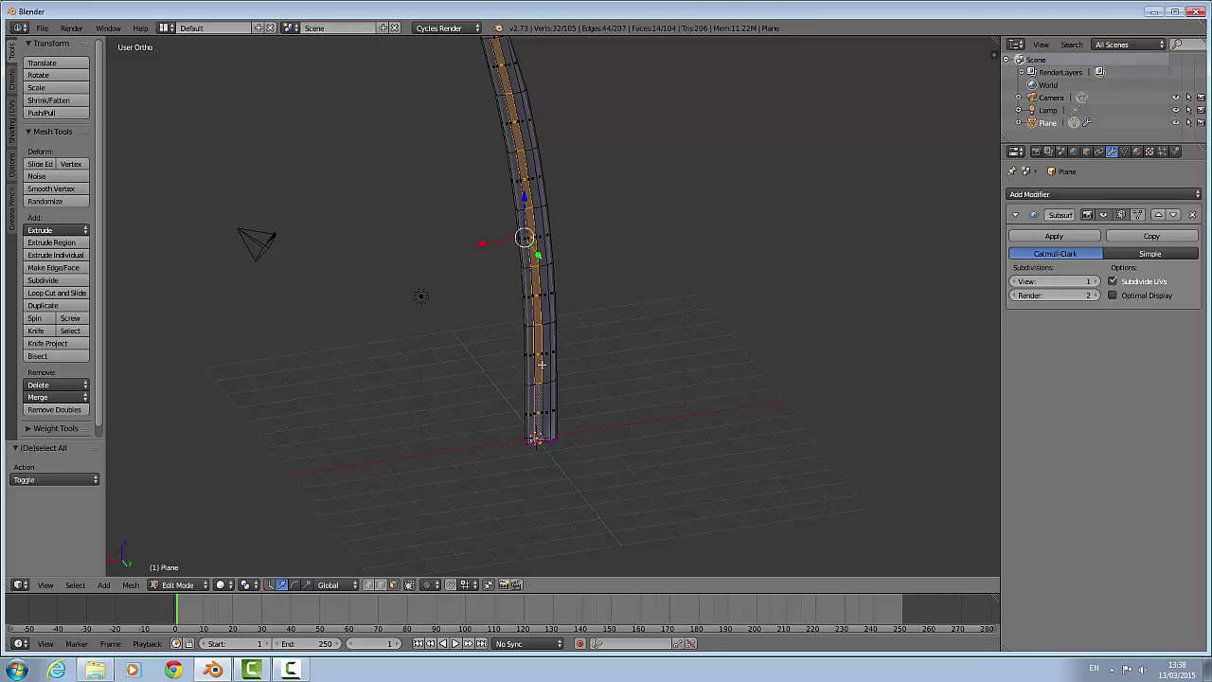
# Step: Crease the edges of the selected central strip faces on both blade sides with a factor of 1.000, and clear the selection
pyautogui.scroll(3, 542, 364)
pyautogui.moveTo(541, 351); pyautogui.dragTo(606, 341, button='middle')
pyautogui.click(131, 588)
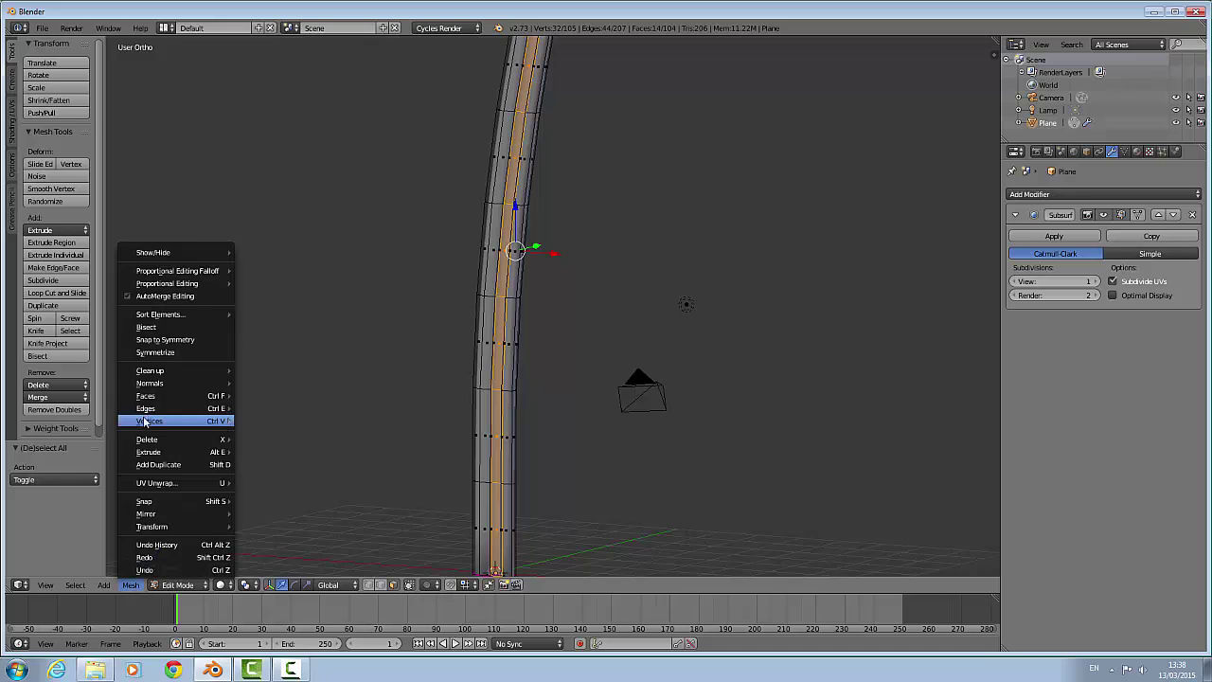
pyautogui.moveTo(148, 411)
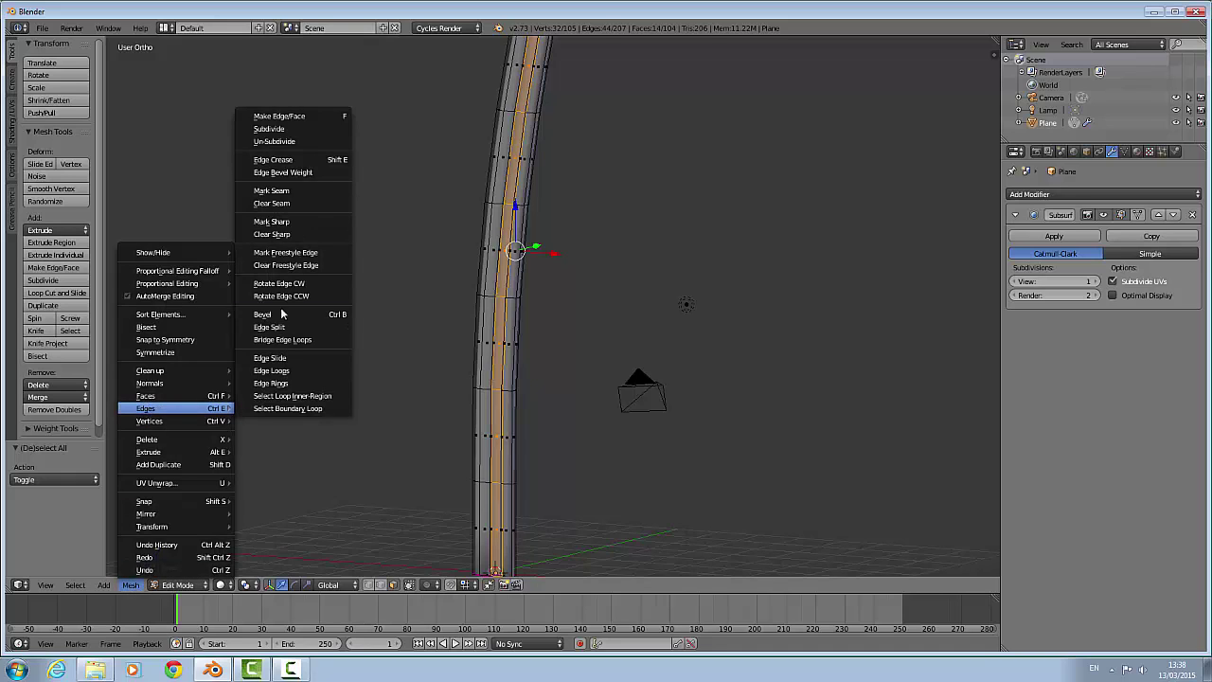
pyautogui.click(294, 159)
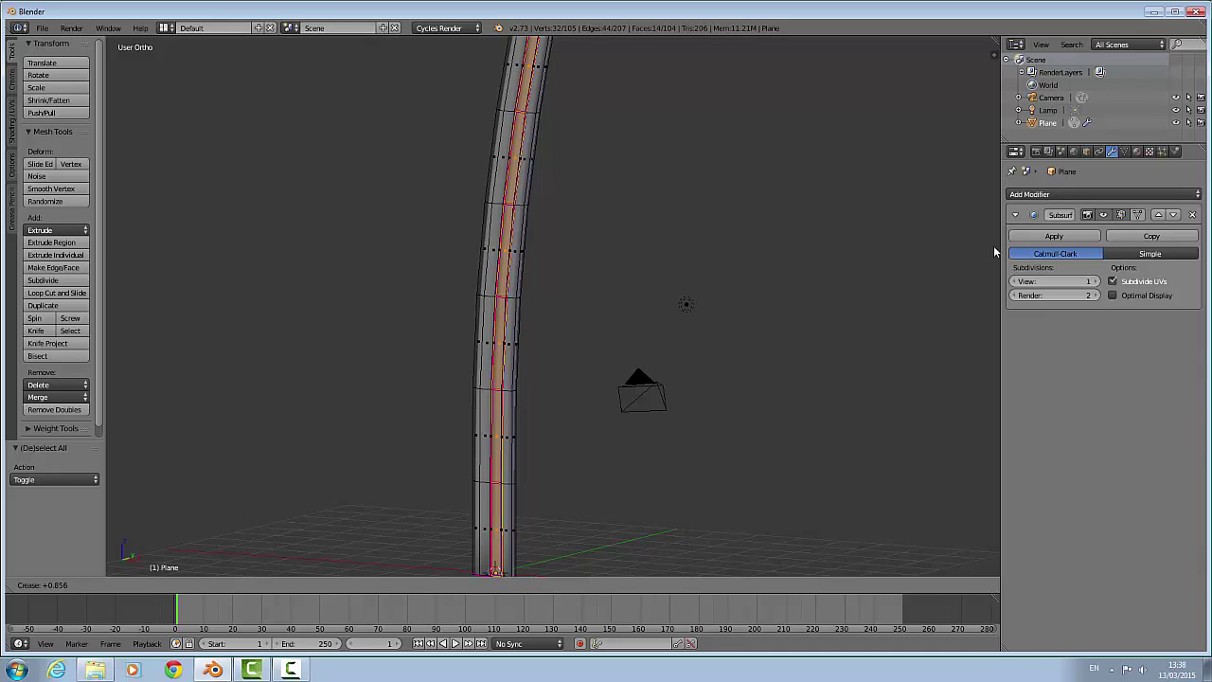
pyautogui.click(626, 230)
pyautogui.scroll(-6, 626, 220)
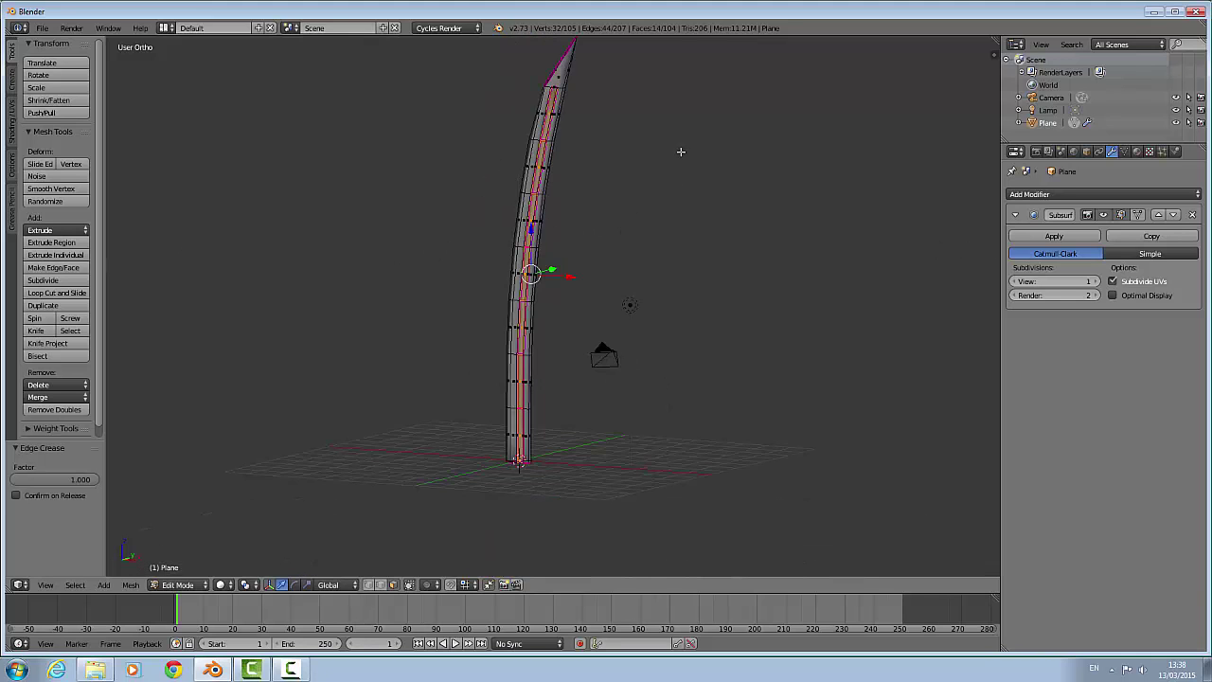
pyautogui.moveTo(682, 149); pyautogui.dragTo(730, 189, button='middle')
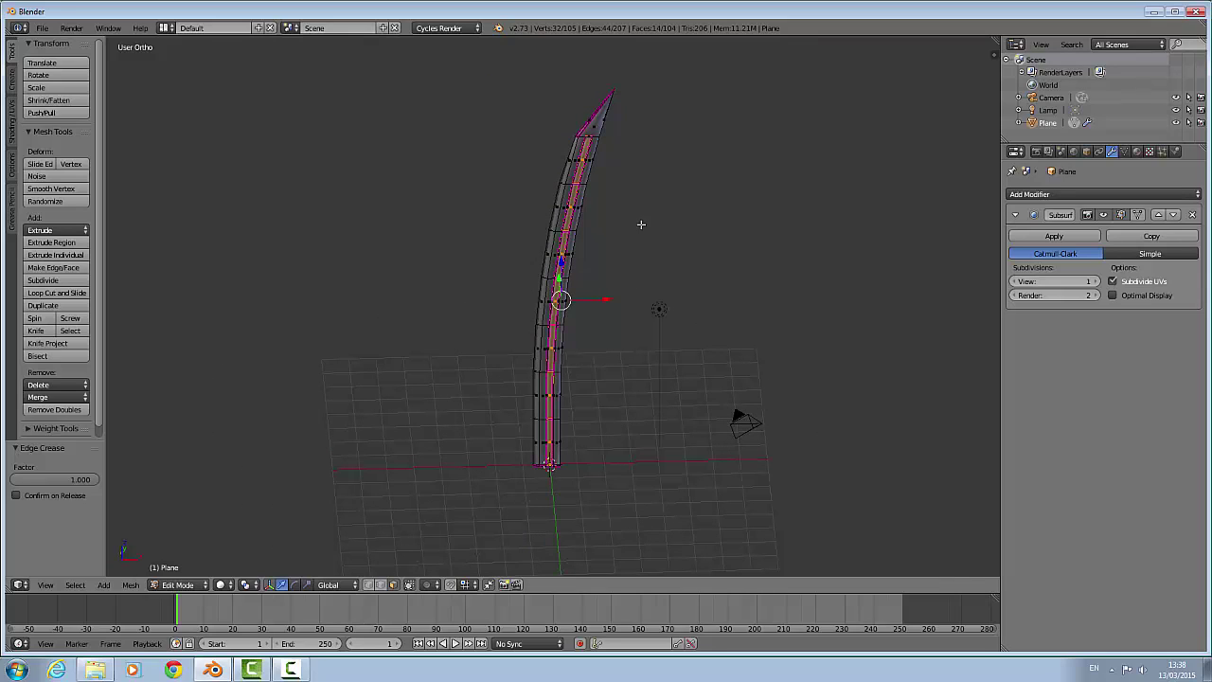
pyautogui.press('a')
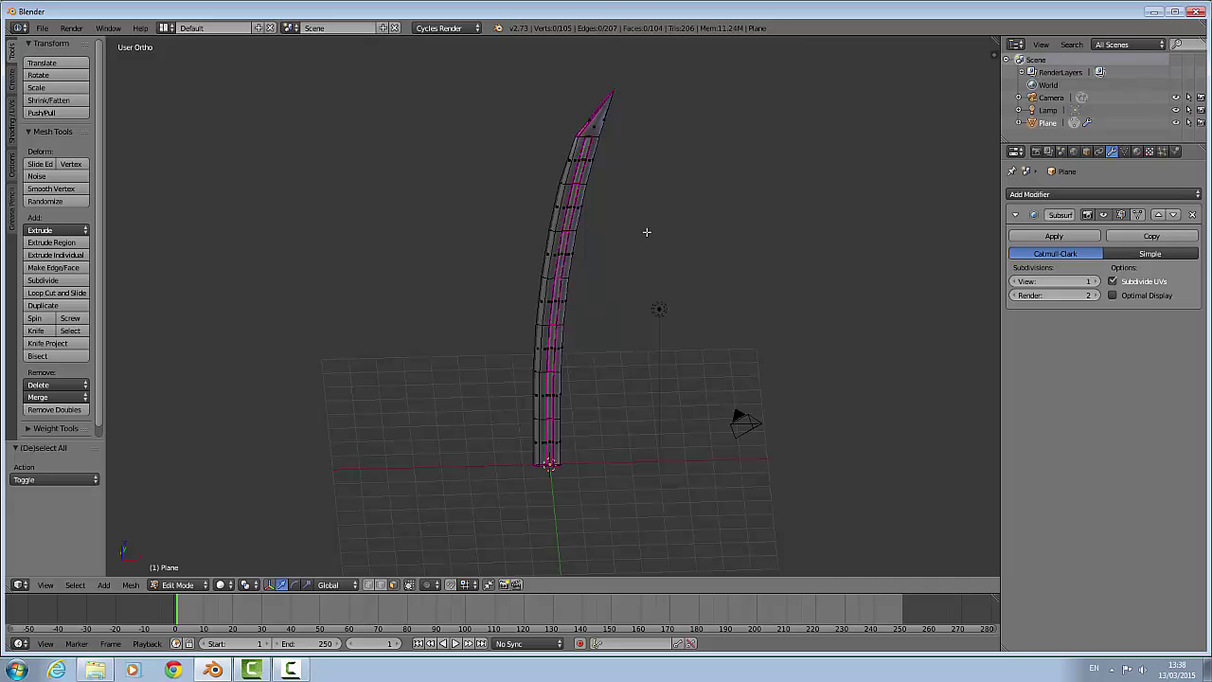
# Step: Check the shape of the creased blade in Object Mode and return to Edit Mode
pyautogui.press('Tab')
pyautogui.moveTo(647, 228); pyautogui.dragTo(631, 188, button='middle')
pyautogui.press('Tab')
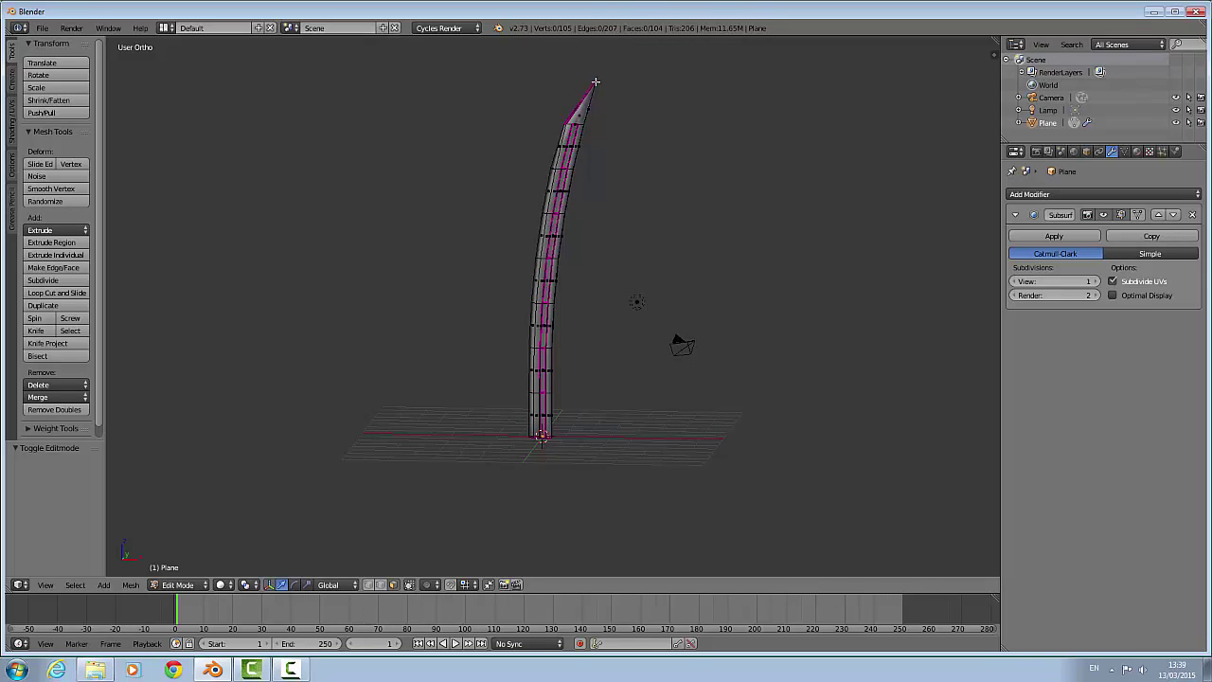
# Step: Switch to vertex selection and move the blade's tip vertex about -0.946 along Z and -0.436 along X
pyautogui.press('b')
pyautogui.moveTo(587, 73); pyautogui.dragTo(619, 100)
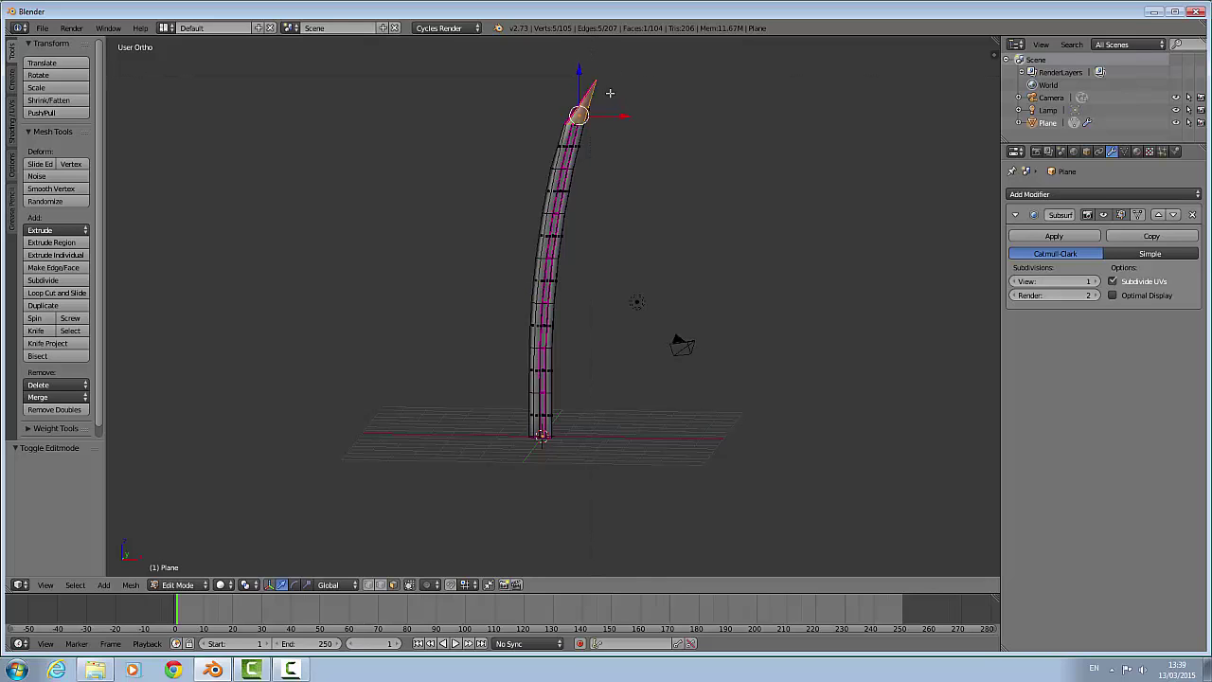
pyautogui.click(381, 584)
pyautogui.press('a')
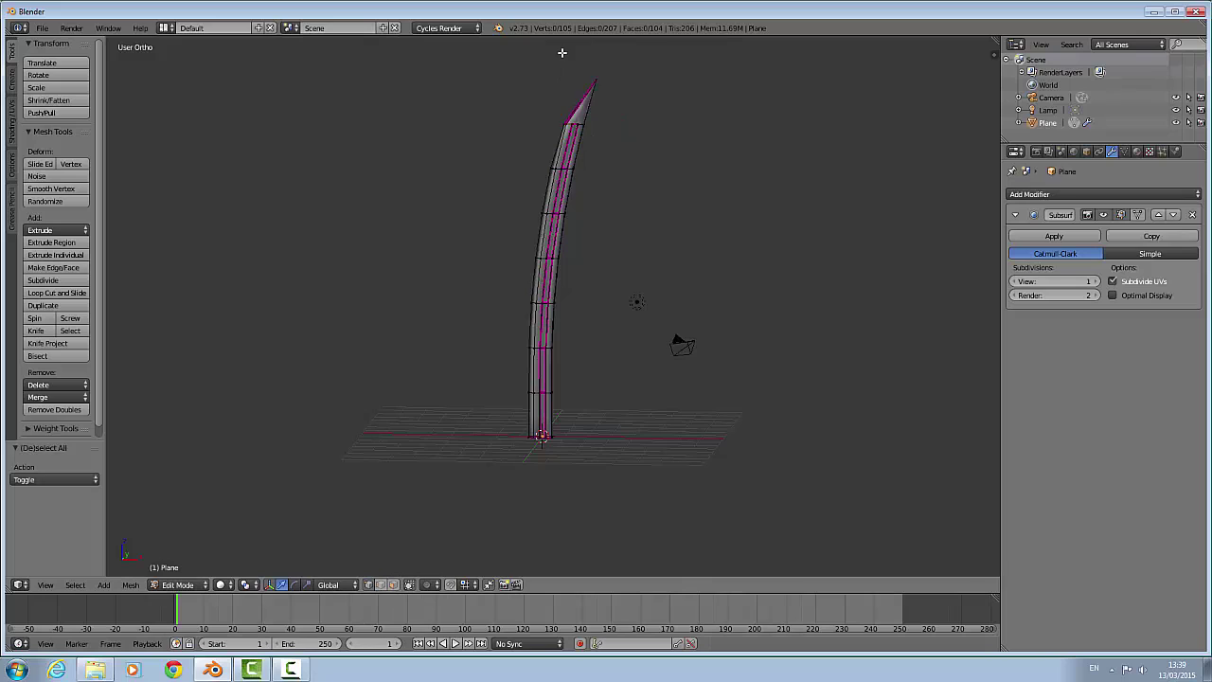
pyautogui.rightClick(595, 80)
pyautogui.scroll(-1, 620, 83)
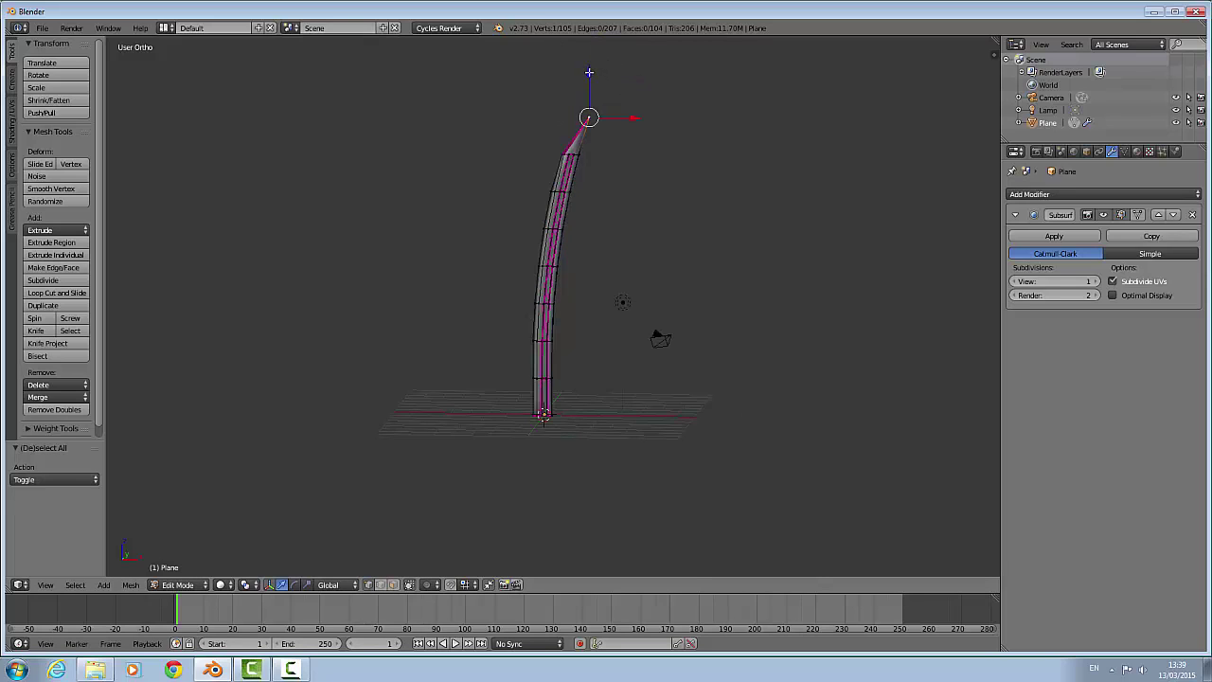
pyautogui.moveTo(589, 72); pyautogui.dragTo(589, 90)
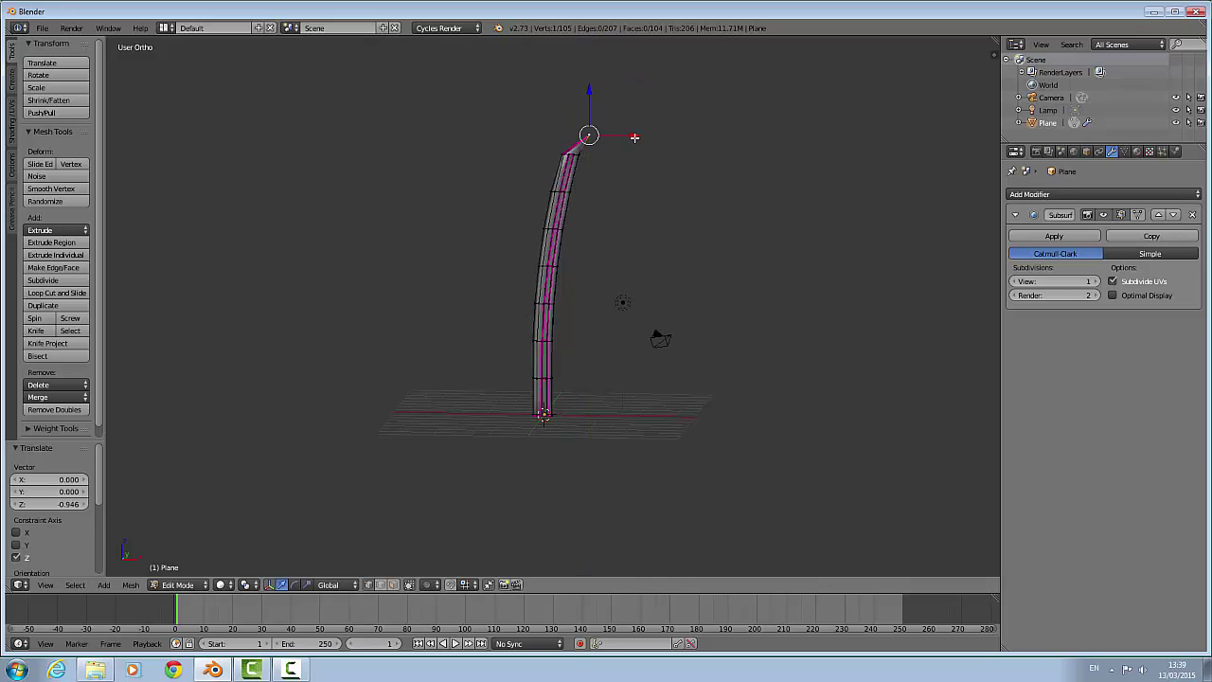
pyautogui.moveTo(635, 137); pyautogui.dragTo(624, 135)
pyautogui.moveTo(587, 102); pyautogui.dragTo(766, 201, button='middle')
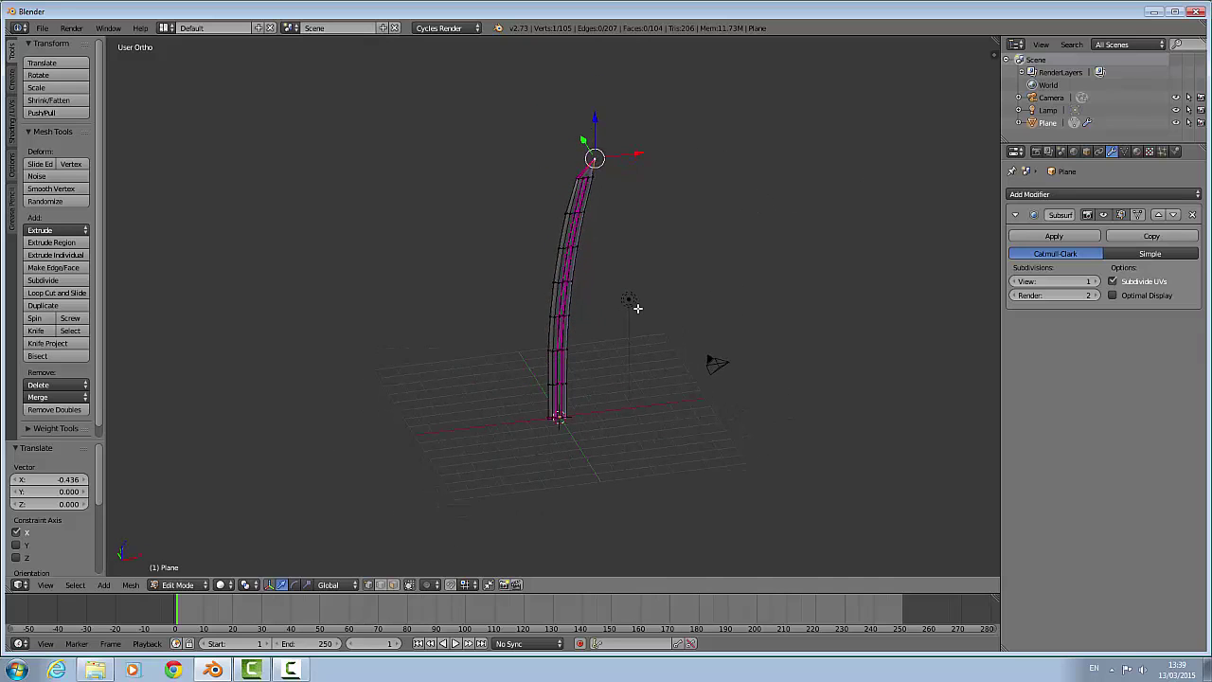
pyautogui.moveTo(633, 309); pyautogui.dragTo(631, 299, button='middle')
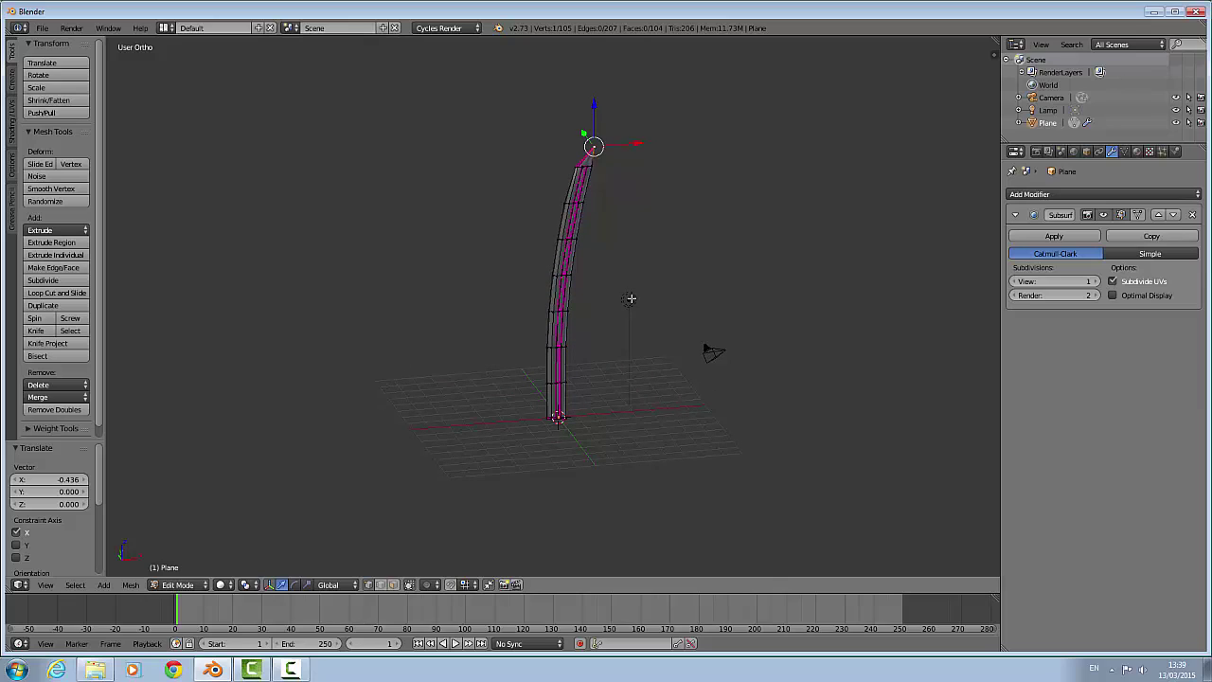